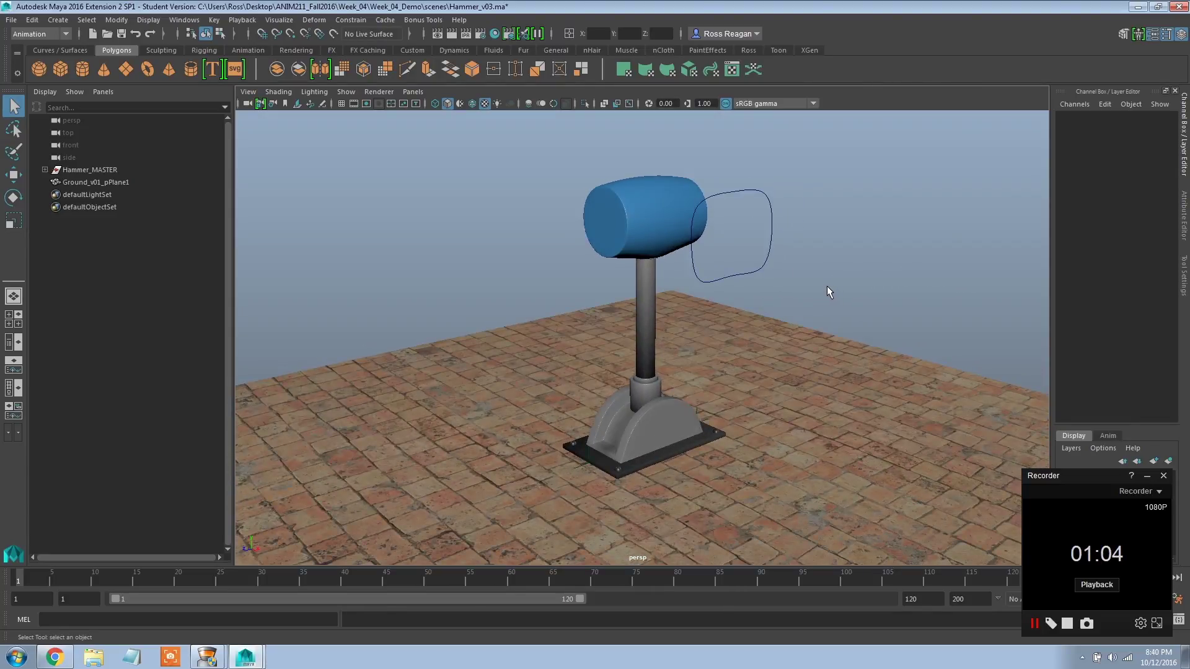
Step: Examine the Hammer_MASTER group and the geometry under its Hammer_Total_Offset child group
left_click(99, 182)
left_click(88, 170)
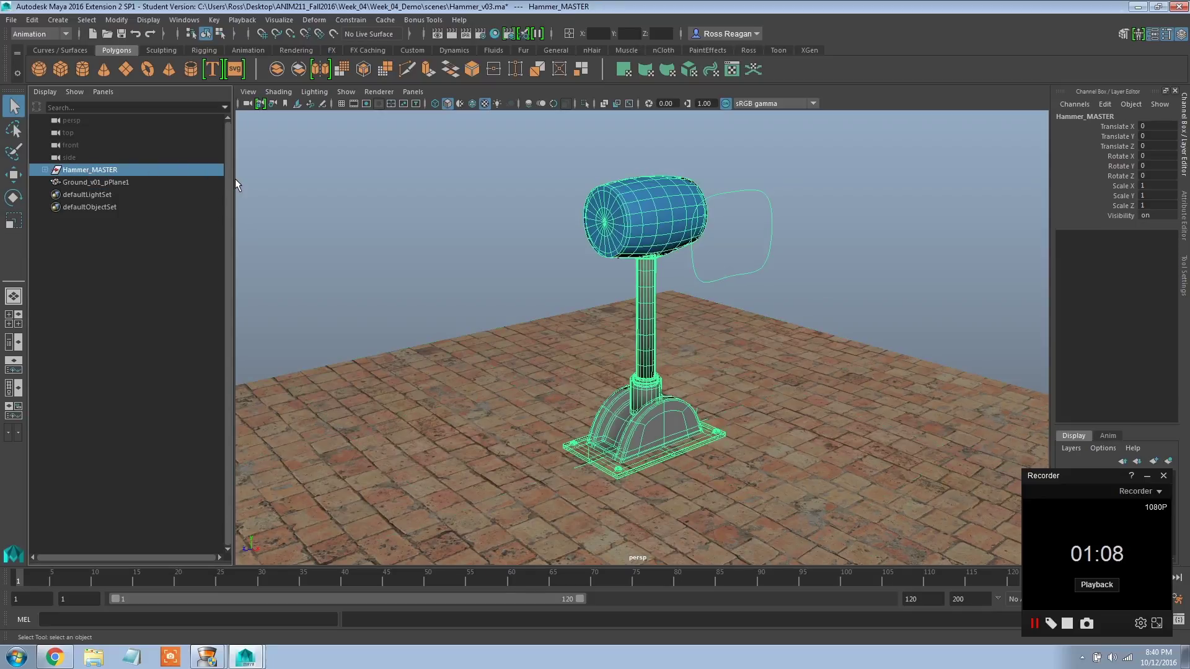
scroll(433, 244, "up", 5)
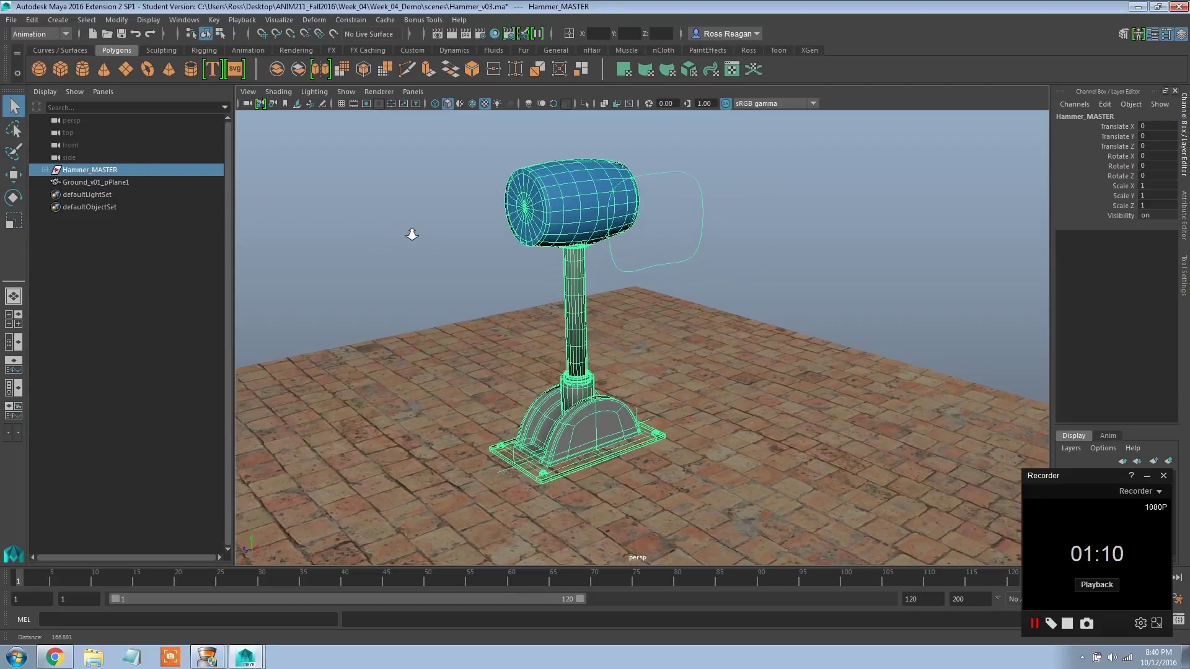
scroll(442, 239, "up", 4)
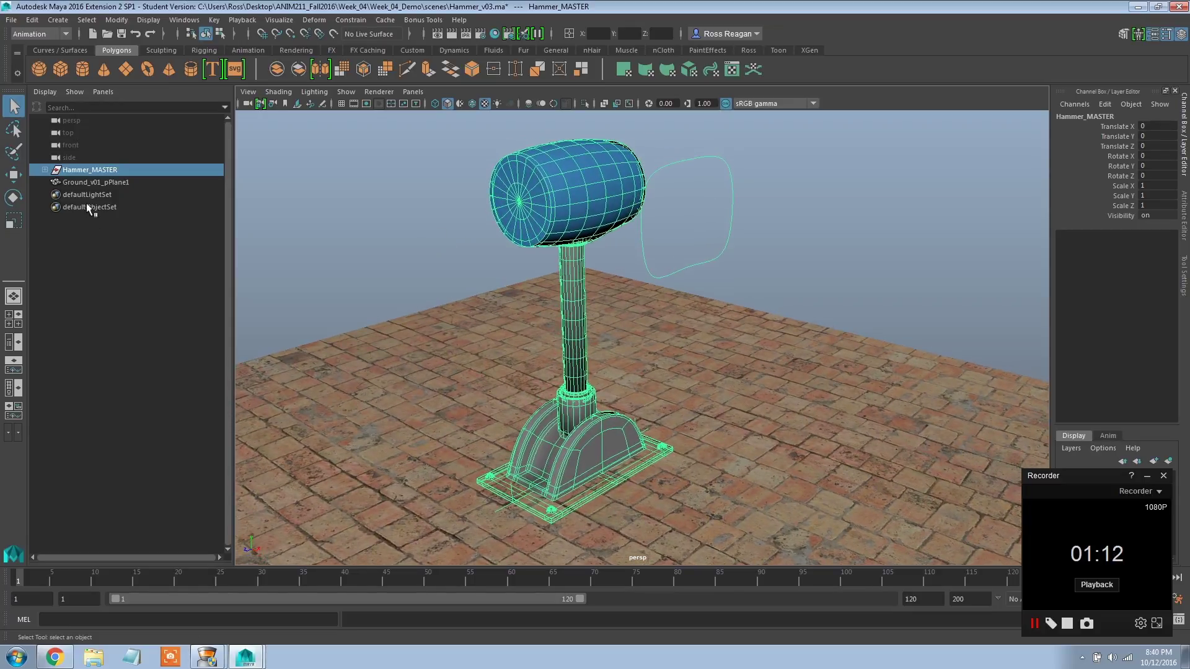
left_click(45, 170)
left_click(109, 182)
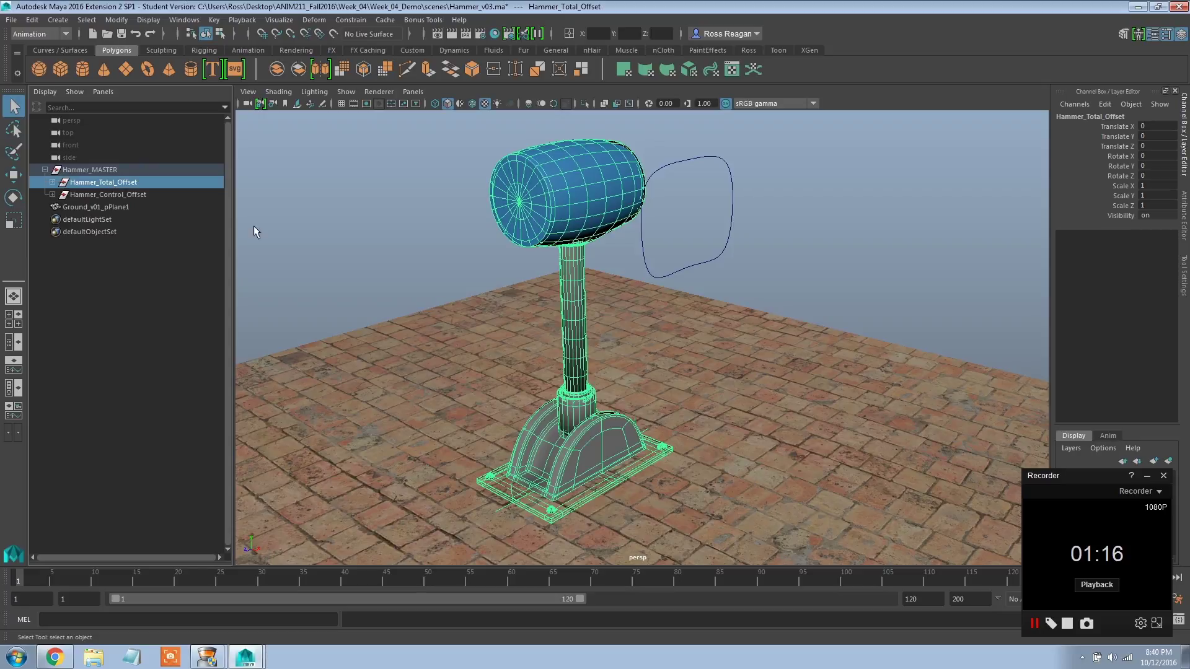
left_click_drag(521, 387, 599, 386, "alt")
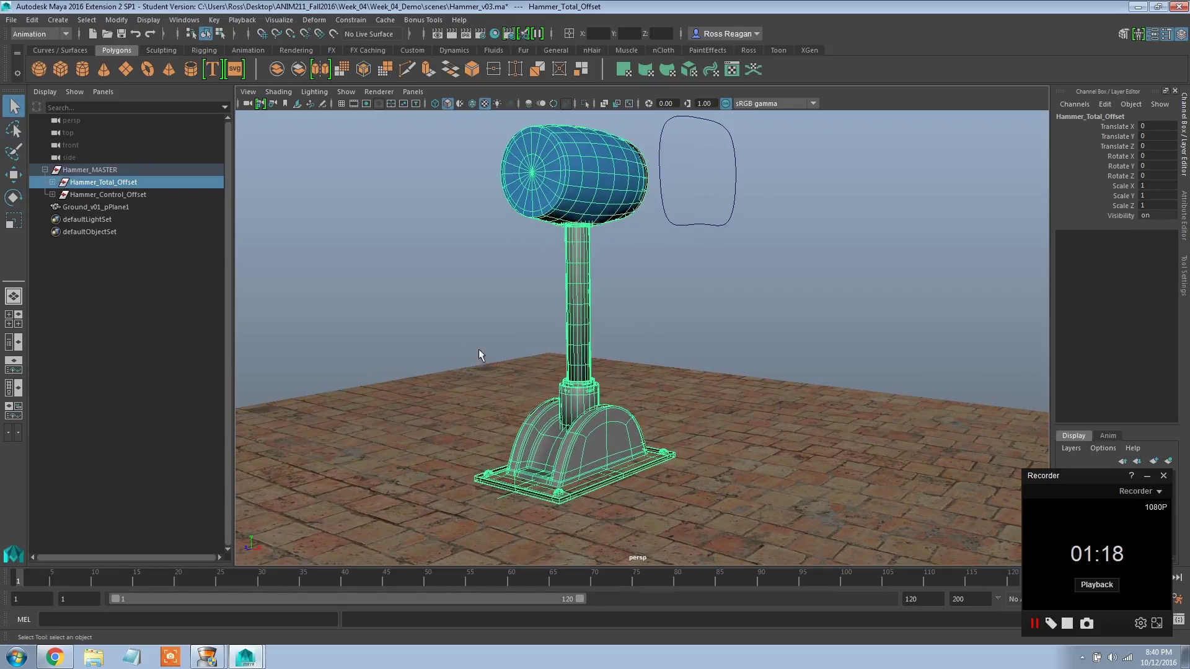
Step: Examine the Hammer_Control_Offset group and the attributes of its Hammer_Control curve
left_click(114, 195)
left_click_drag(675, 224, 523, 258, "alt")
left_click(52, 195)
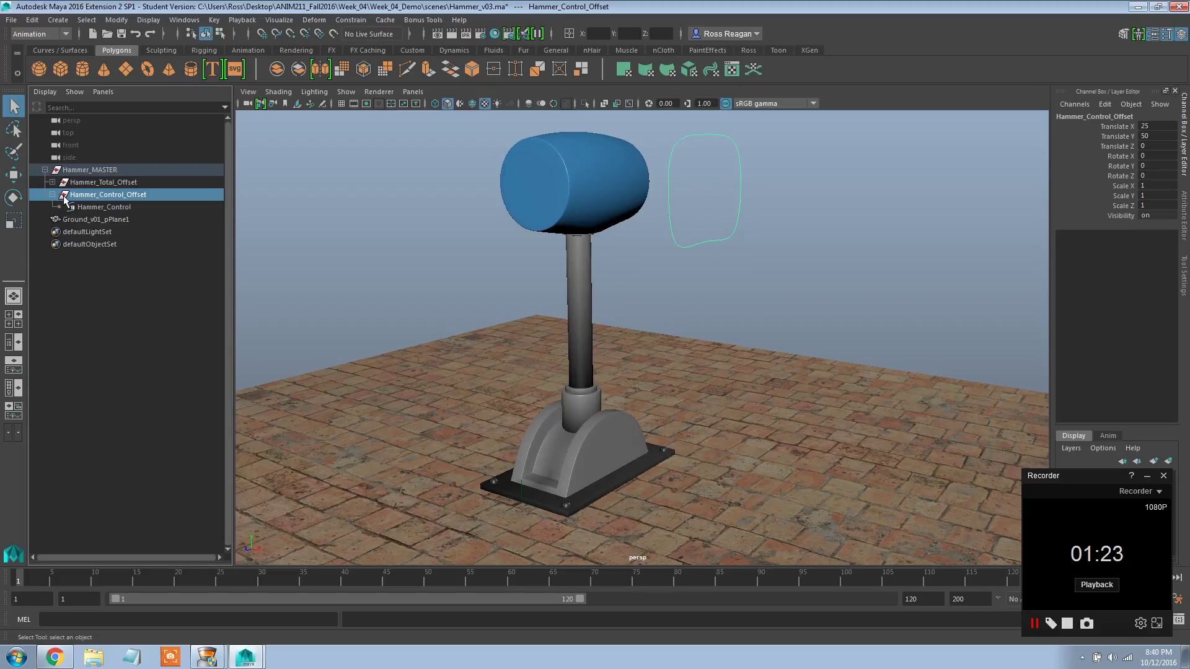
left_click(102, 208)
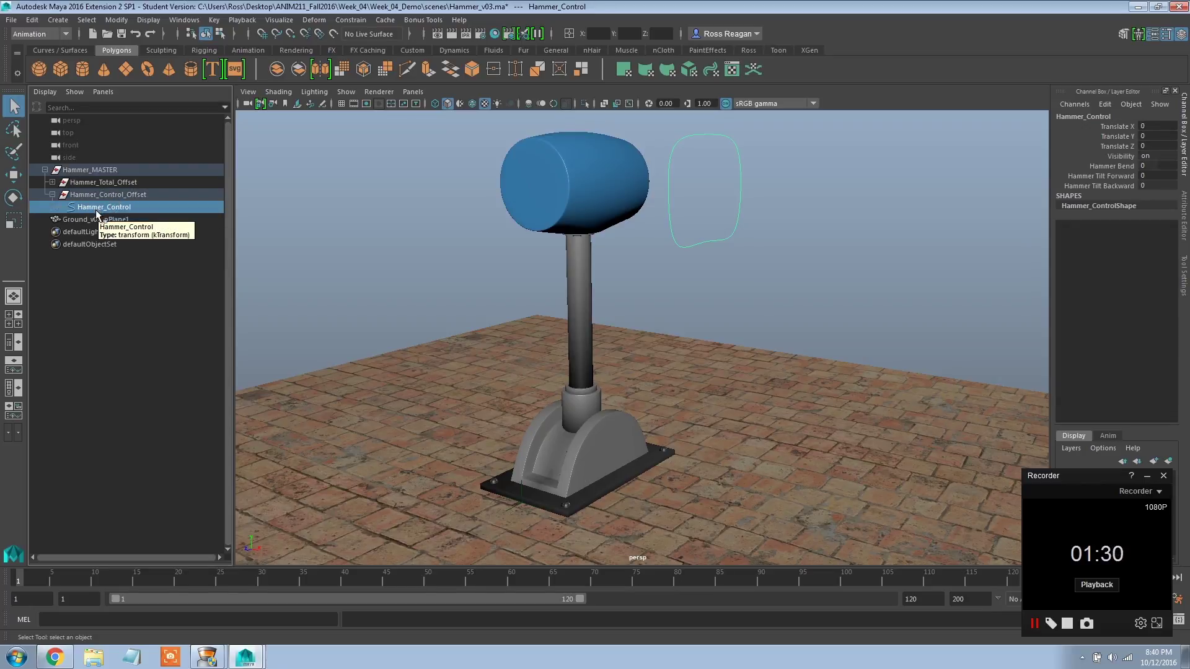
left_click(106, 198)
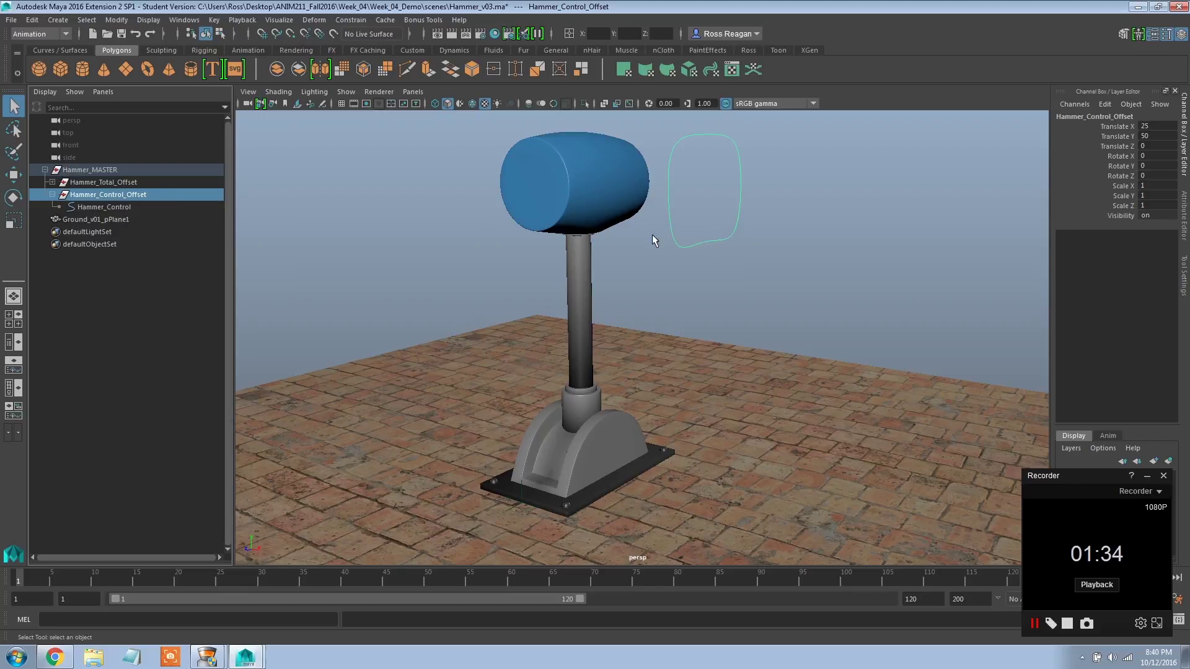
left_click(105, 207)
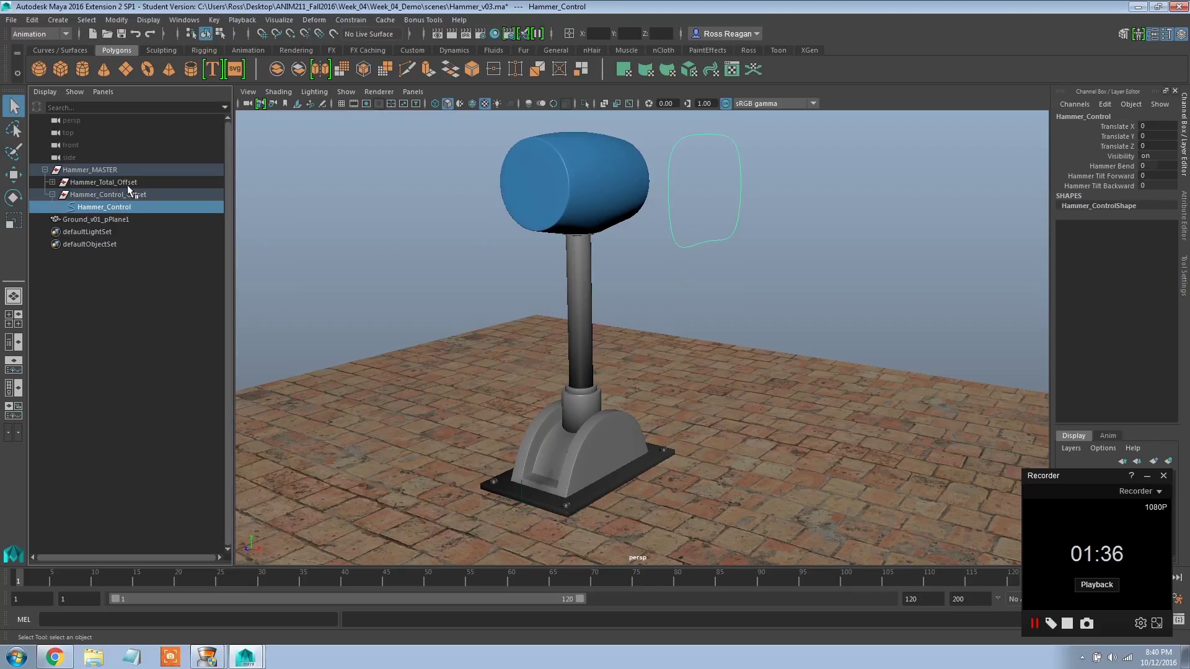
Step: Examine the children of Hammer_Total_Offset: Hammer_AllGeo and the forward and back anchor locators at the base plate
left_click(104, 182)
left_click(52, 182)
left_click(99, 195)
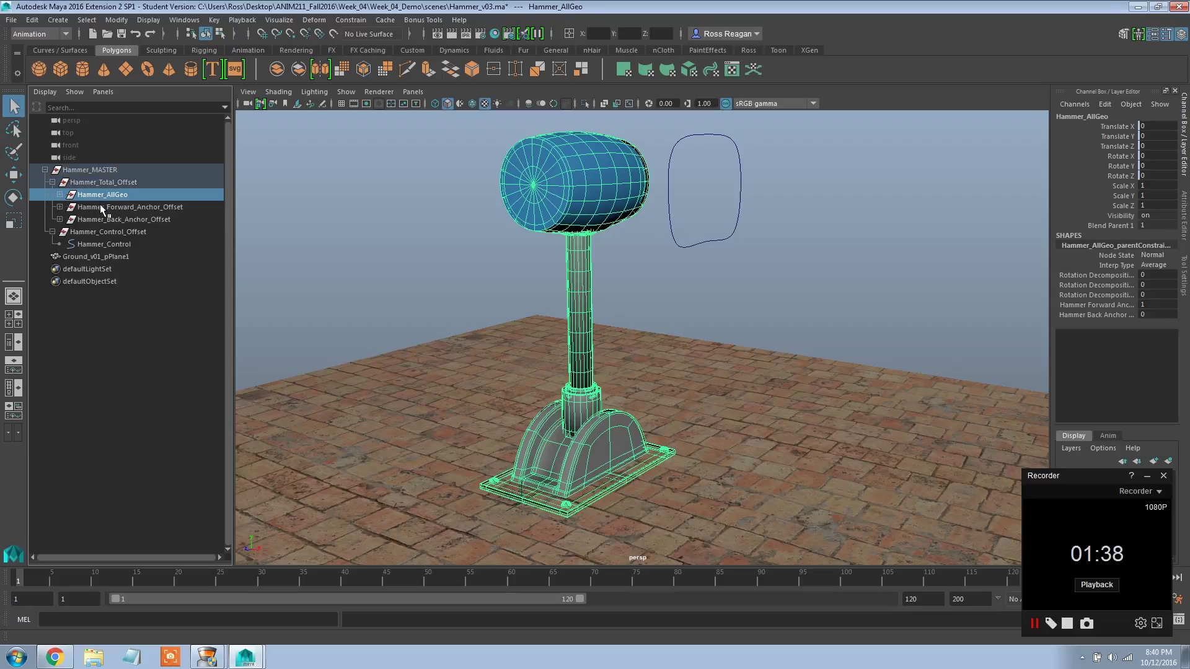
left_click(100, 207)
left_click(123, 219)
left_click_drag(441, 450, 442, 422, "alt")
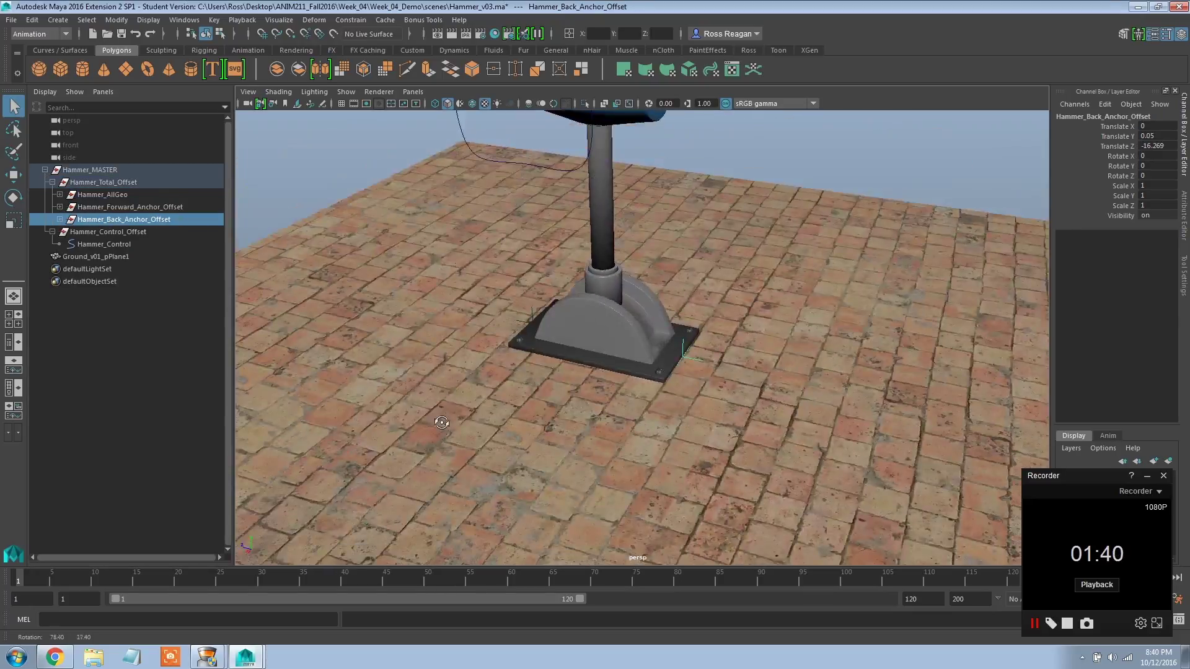
scroll(799, 410, "up", 5)
left_click_drag(737, 407, 498, 336, "alt")
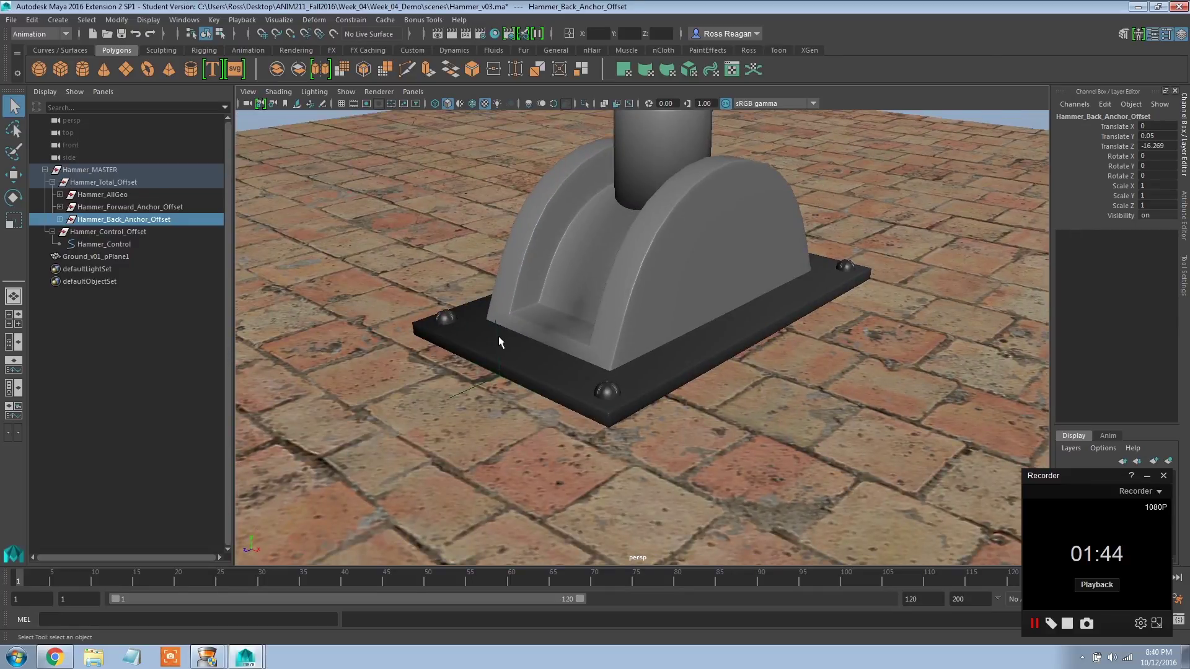
left_click(497, 336)
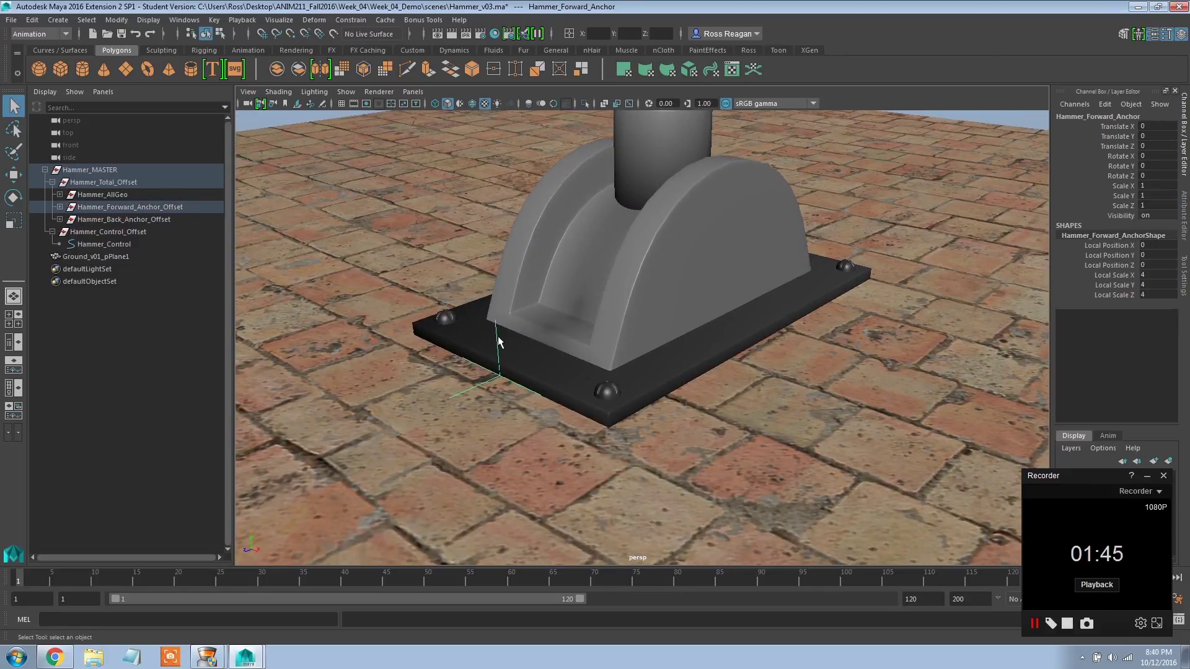
Step: Expand Hammer_AllGeo through Hammer_Geo and Base_Attach, and select bend1Handle
left_click(102, 195)
left_click(59, 195)
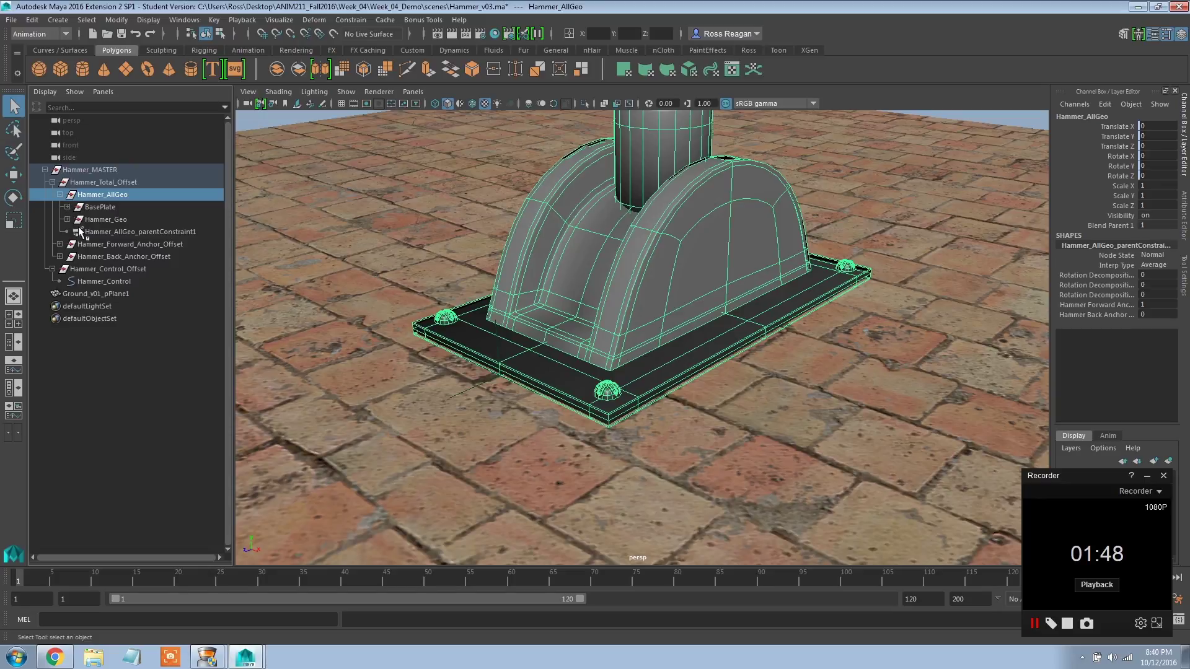
left_click(99, 220)
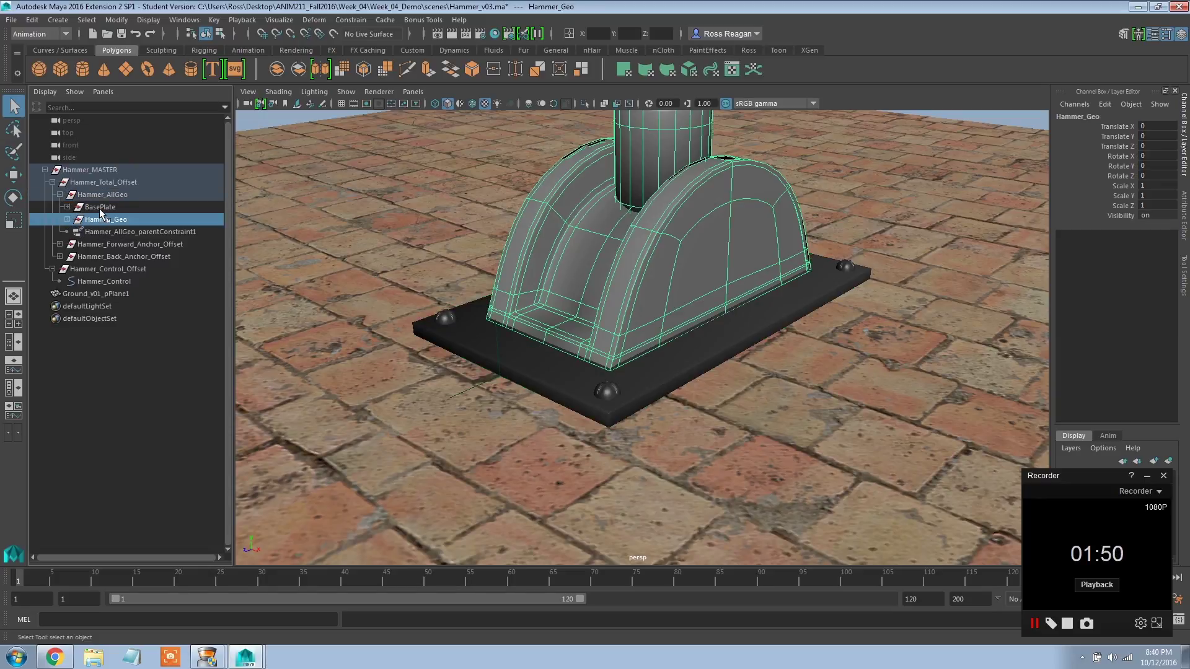
left_click(67, 219)
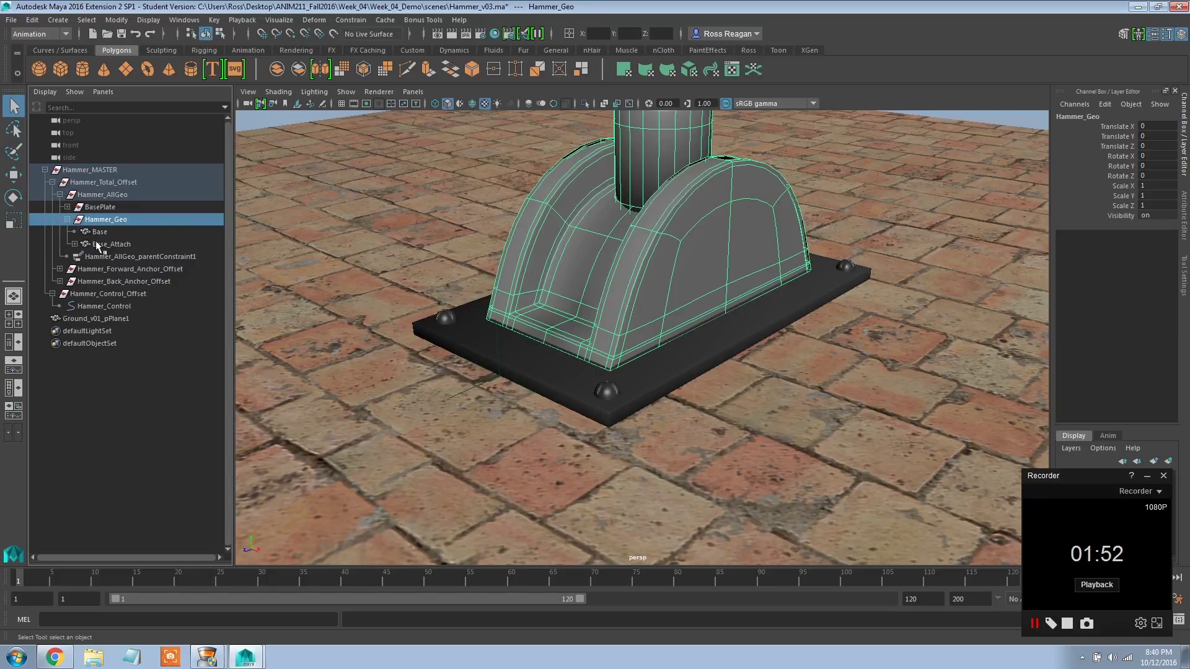
left_click(74, 244)
left_click(121, 306)
scroll(493, 266, "down", 5)
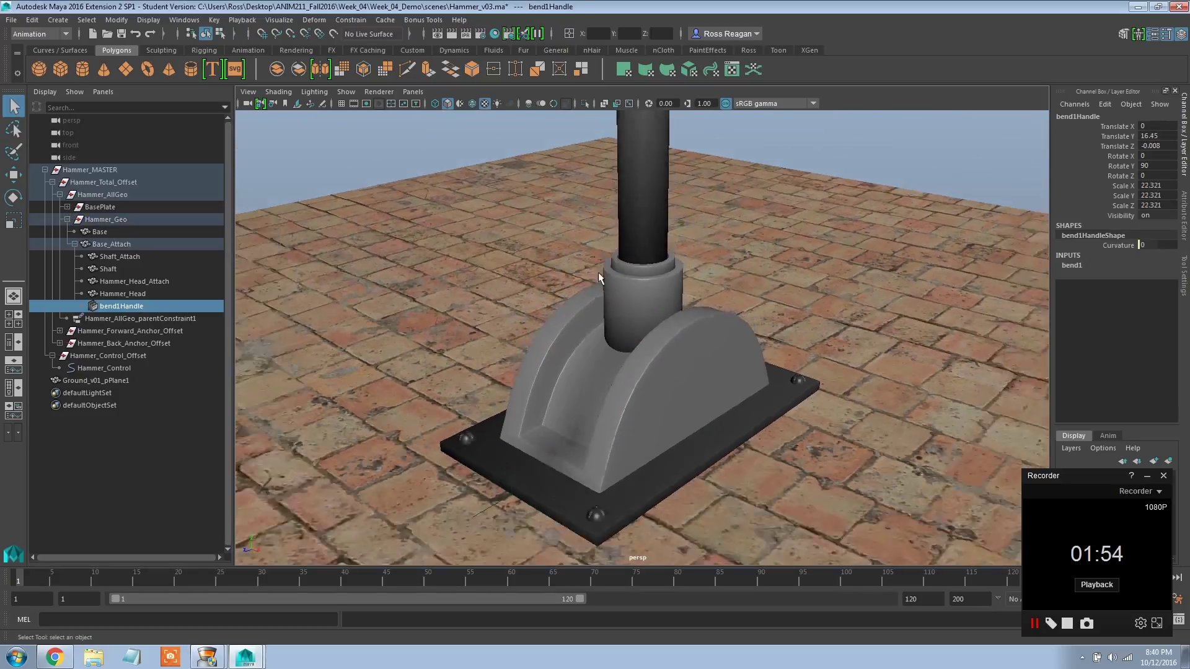
Step: Turn on X-ray display and examine the bend deformer handle inside the hammer's shaft
left_click(604, 104)
middle_click_drag(646, 244, 652, 313, "alt")
mouse_move(652, 313)
left_mouse_down("alt")
mouse_move(645, 287)
mouse_move(611, 274)
left_mouse_up("alt")
middle_click_drag(571, 282, 618, 287, "alt")
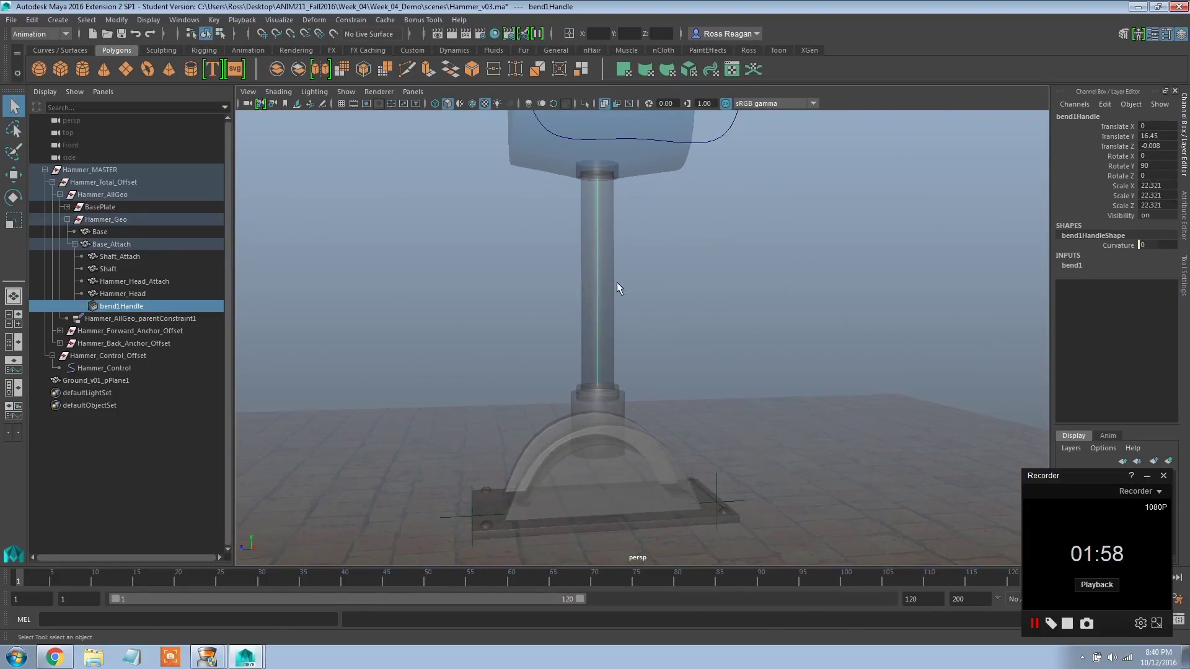
left_click_drag(611, 202, 695, 290, "alt")
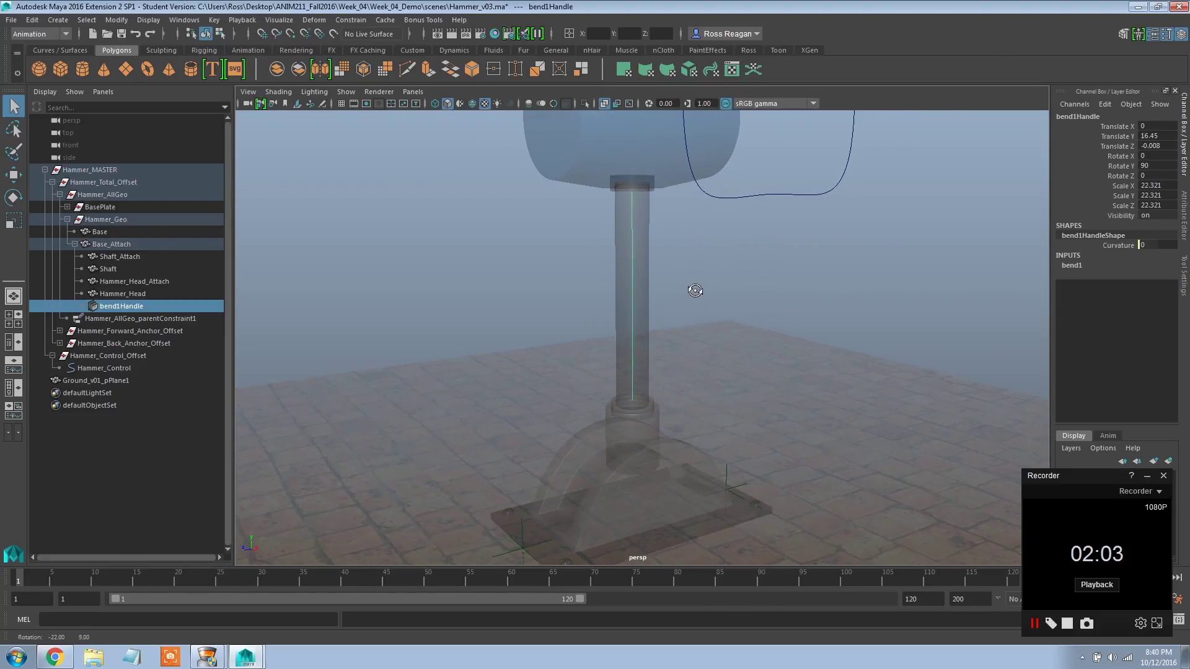
Step: Collapse the Hammer_Total_Offset and Hammer_Control_Offset hierarchies and clear the selection
left_click(67, 220)
left_click(67, 207)
left_click(67, 207)
left_click(59, 194)
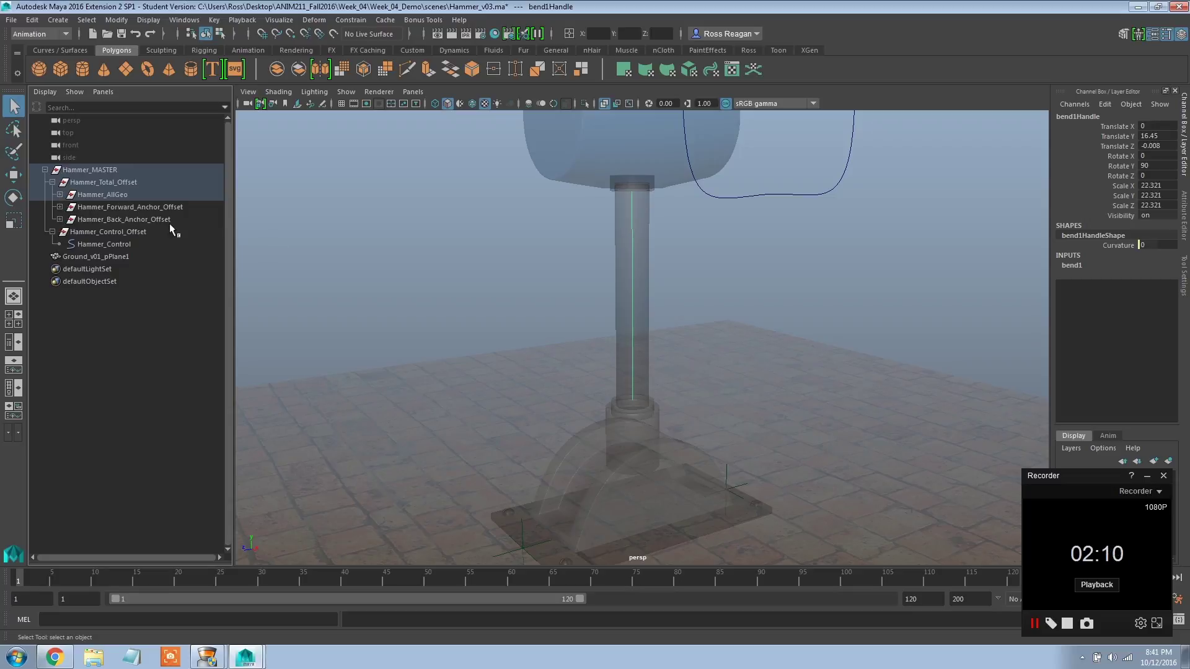
left_click(52, 183)
left_click(52, 194)
left_click(566, 226)
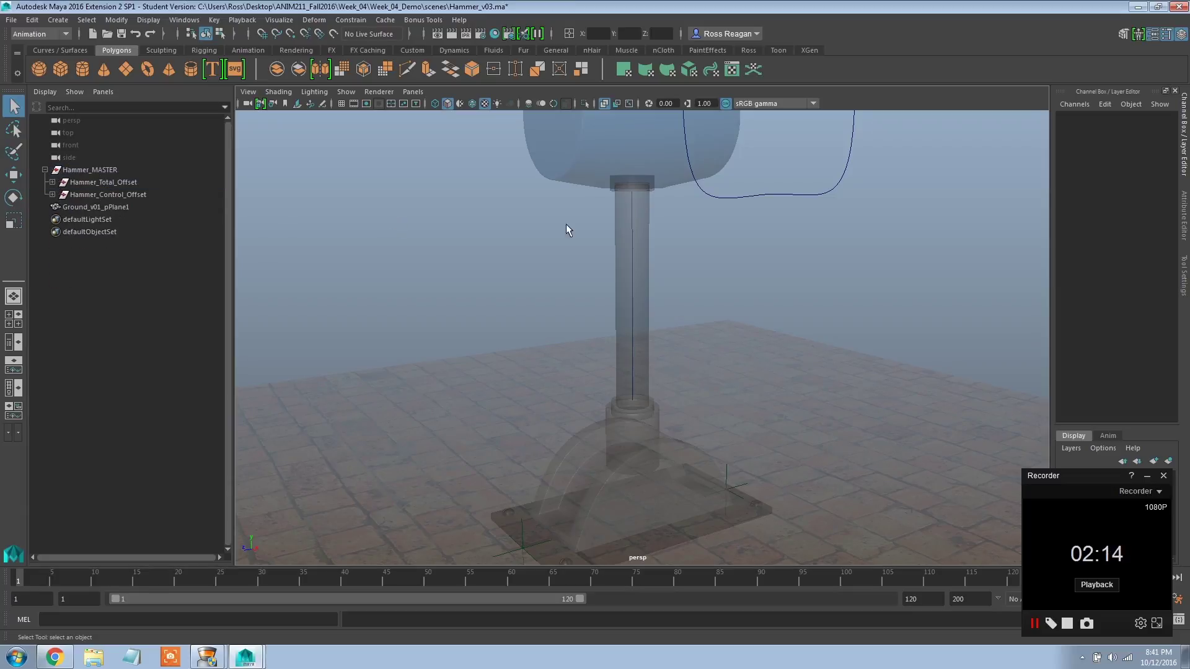
Step: Turn off X-ray display and frame the whole hammer in the perspective view
right_click_drag(761, 246, 564, 90, "alt")
left_click(605, 103)
left_click_drag(433, 291, 414, 321, "alt")
scroll(403, 283, "up", 2)
left_click(527, 103)
left_click(528, 103)
left_click_drag(556, 174, 451, 213, "alt")
Step: Select Hammer_Control, test moving it along Z in both directions, and undo the moves
left_click(690, 233)
key("w")
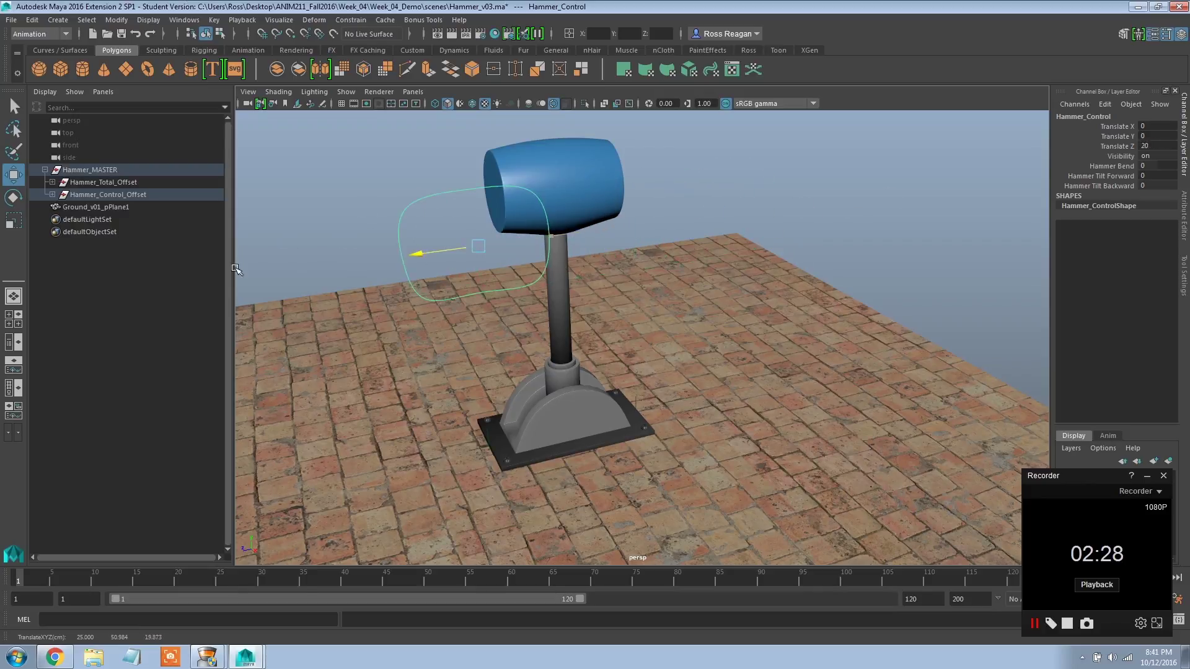
left_click_drag(703, 278, 476, 304, "alt")
left_click_drag(475, 237, 923, 222)
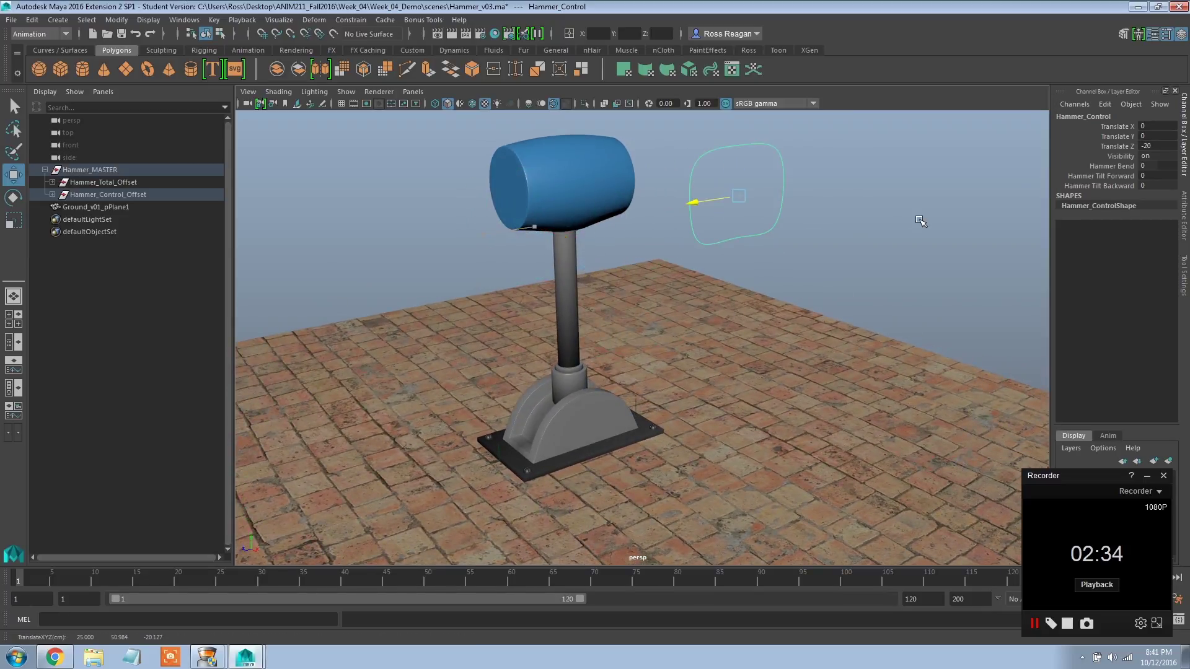
key("ctrl+z")
key("ctrl+z")
Step: Examine the translate limit information on the Hammer_Control transform
left_click(1173, 248)
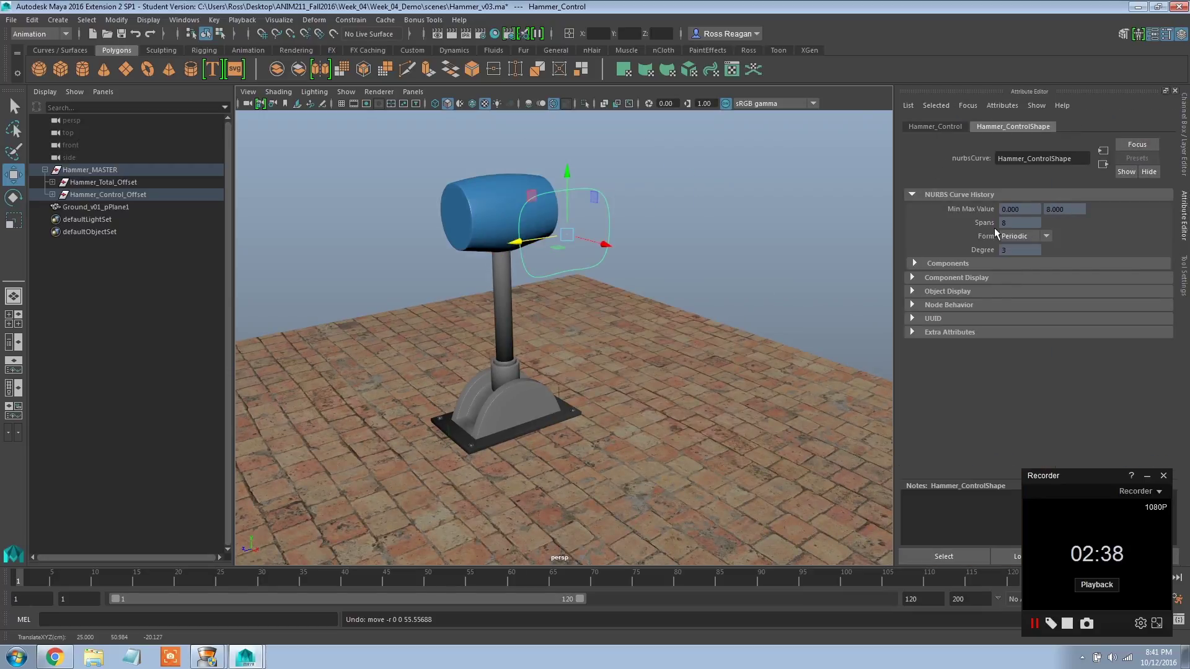
left_click(949, 128)
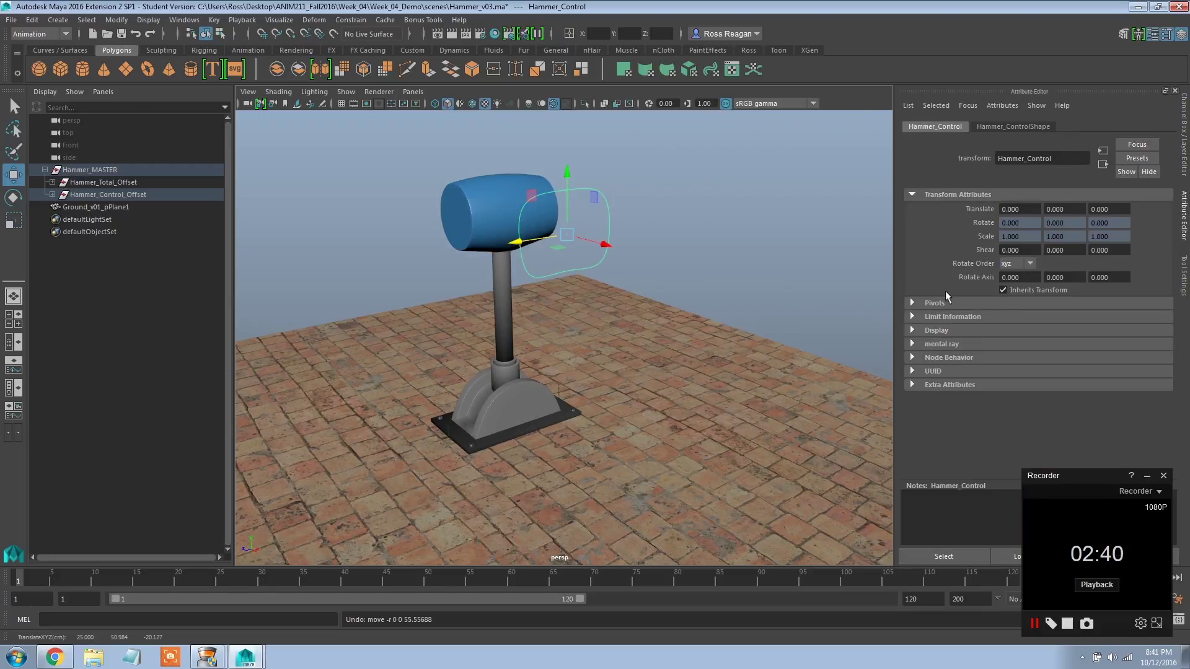
left_click(923, 316)
left_click(954, 343)
left_click(959, 331)
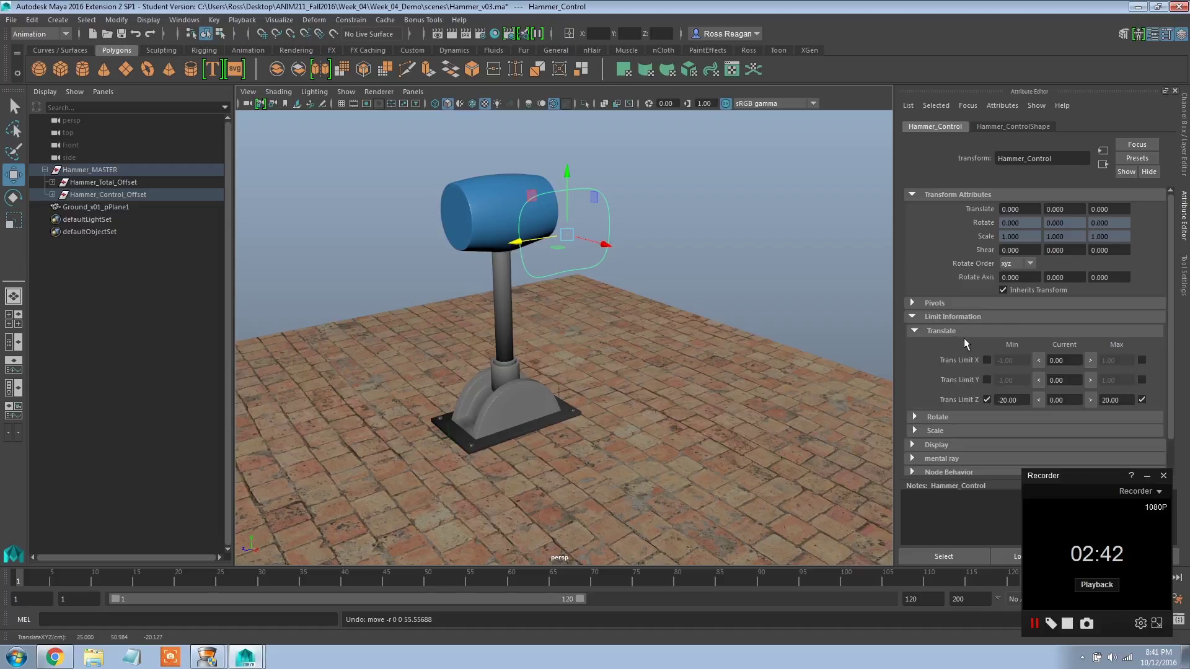
left_click(942, 332)
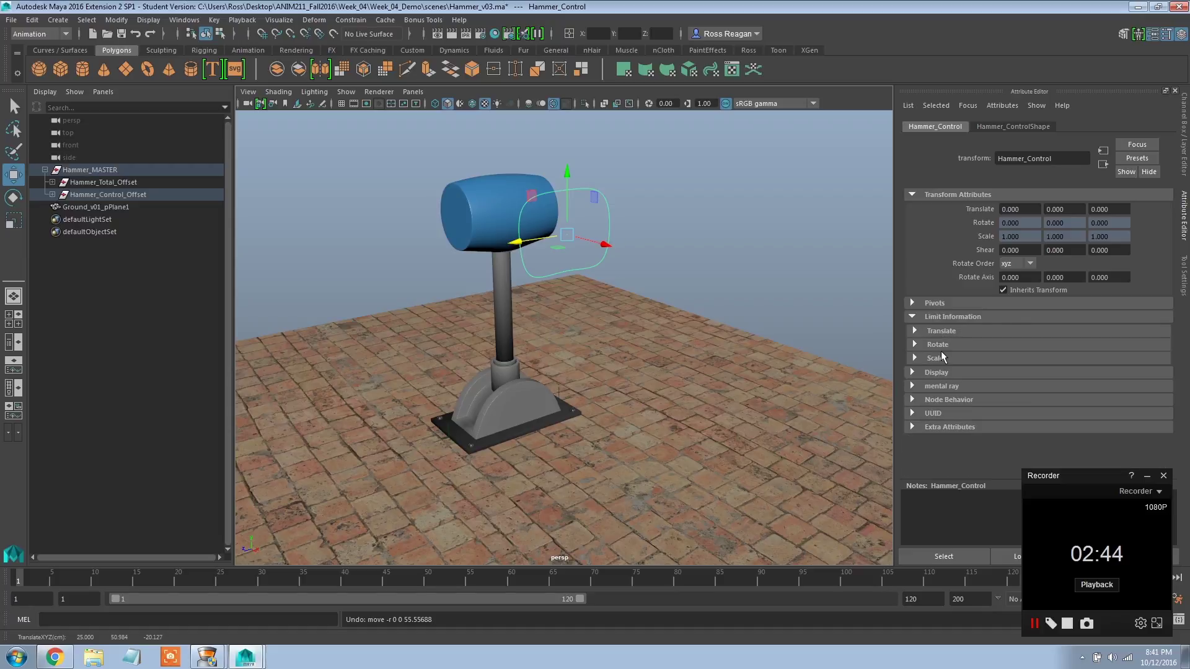
left_click(941, 346)
left_click(941, 345)
left_click(945, 331)
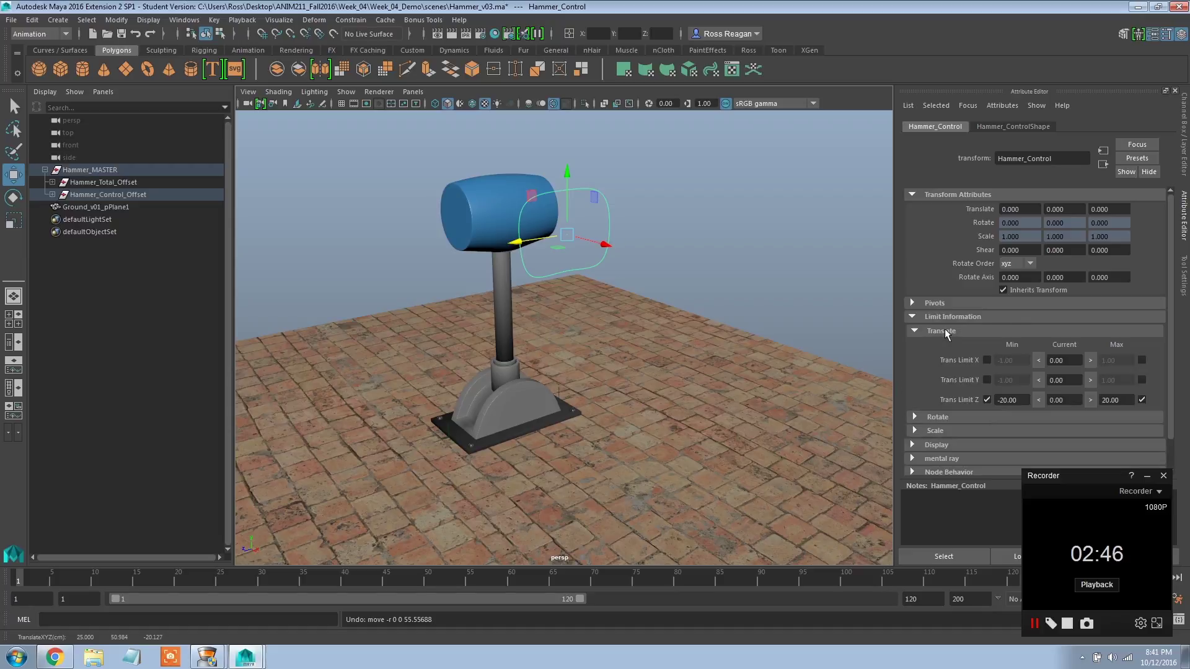
Step: Open the Set Driven Key window and load Hammer_Control as the driver
key("ctrl+a")
mouse_move(786, 244)
left_mouse_down("alt")
mouse_move(800, 245)
mouse_move(788, 247)
left_mouse_up("alt")
left_click(213, 19)
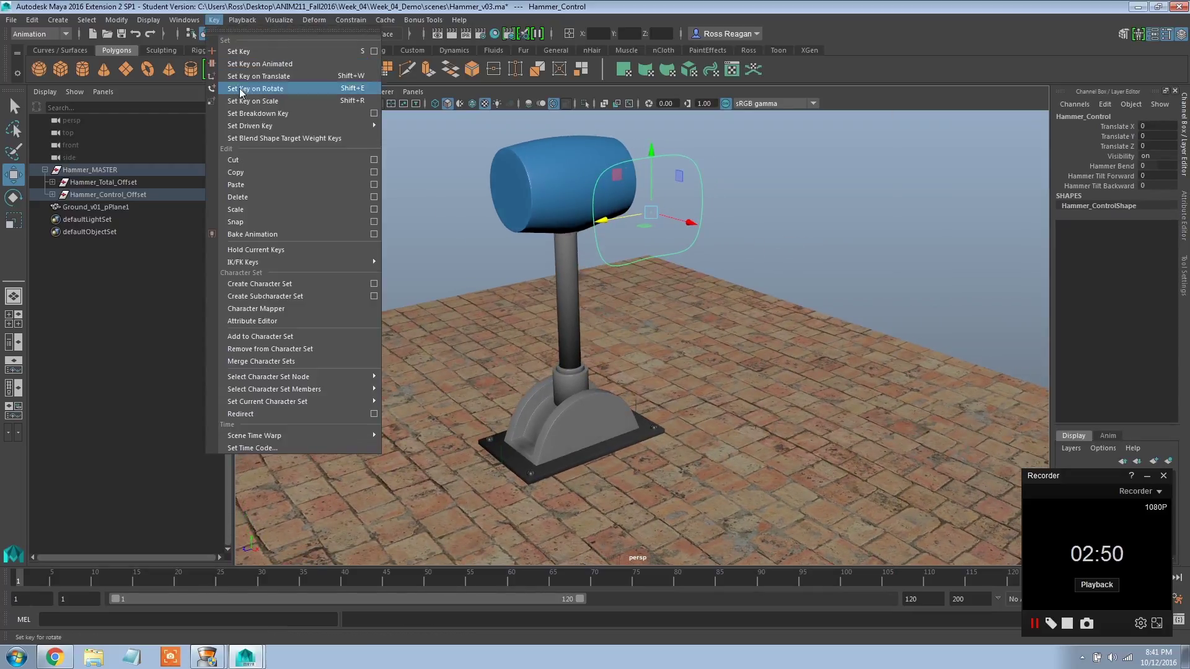
mouse_move(255, 125)
left_click(393, 133)
left_click_drag(871, 210, 910, 140)
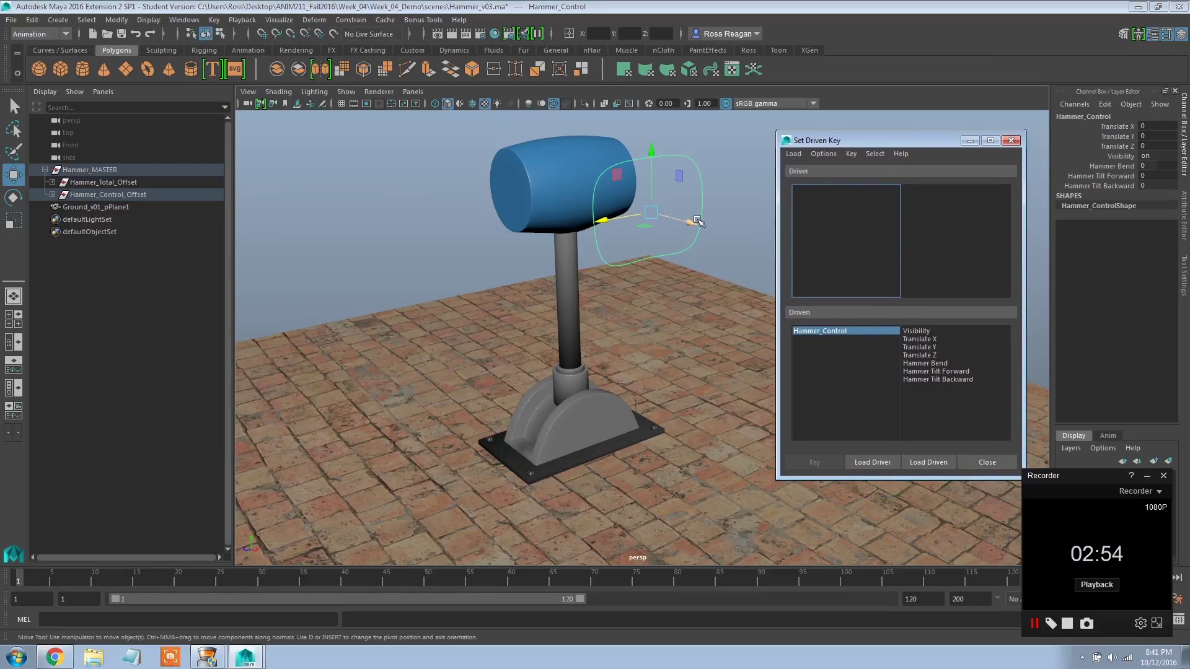
left_click(868, 461)
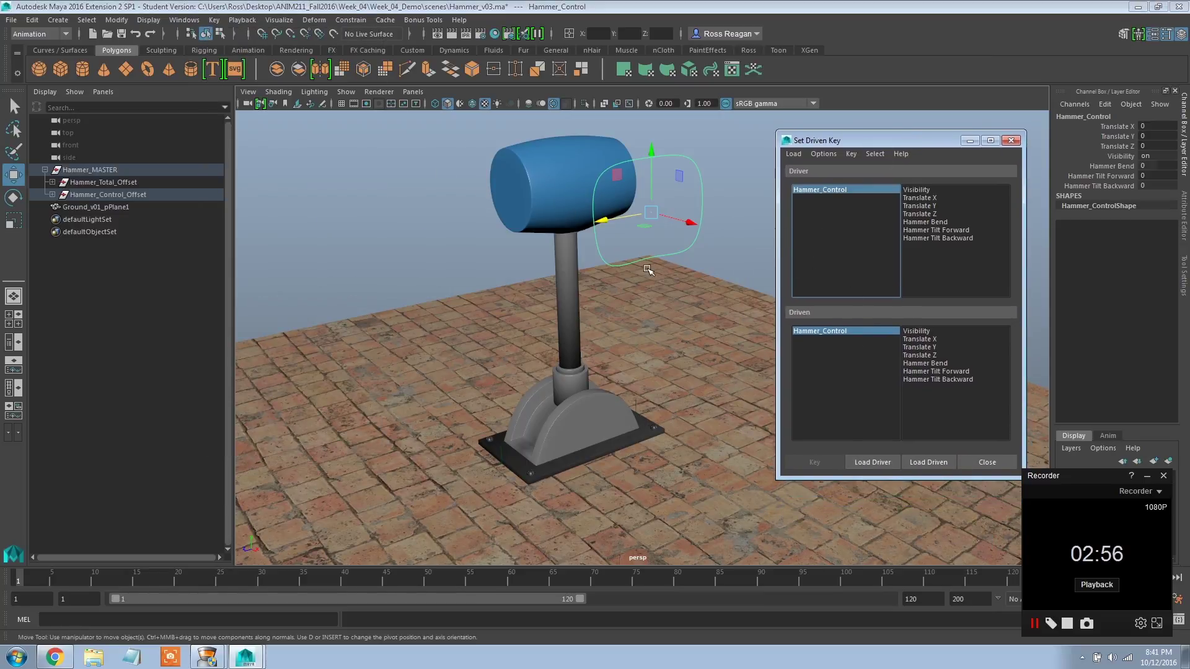
Step: Load the hammer's Base_Attach object as the driven item and choose Translate Z as the driver attribute
left_click(582, 383)
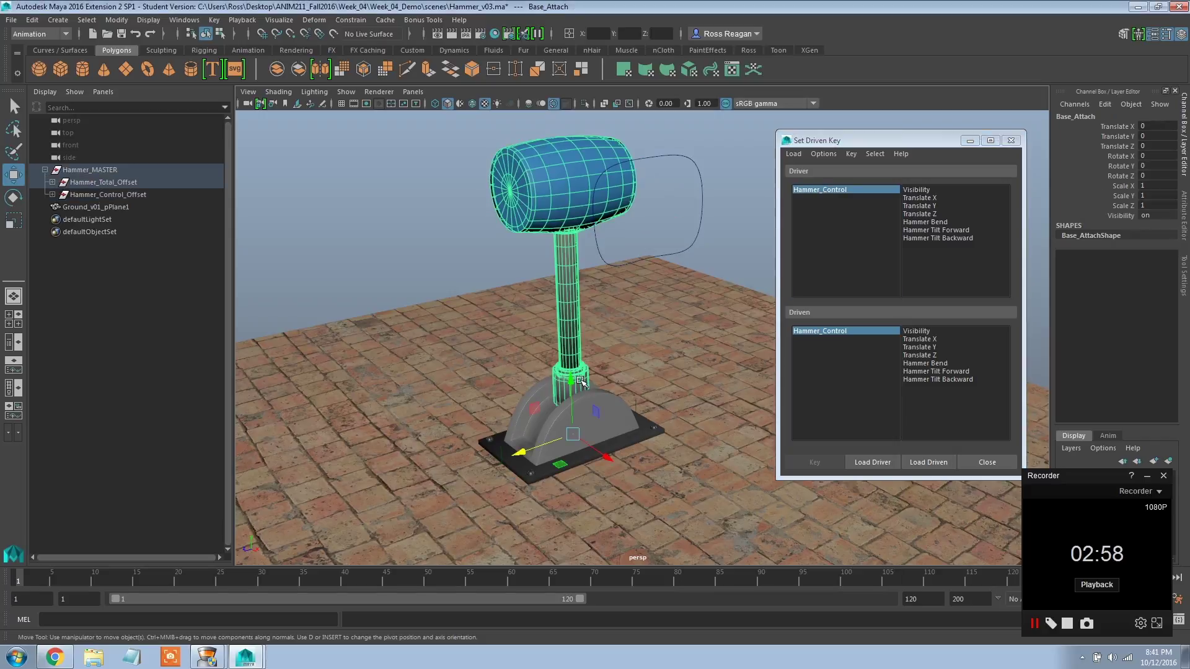
key("e")
left_click_drag(560, 379, 562, 428)
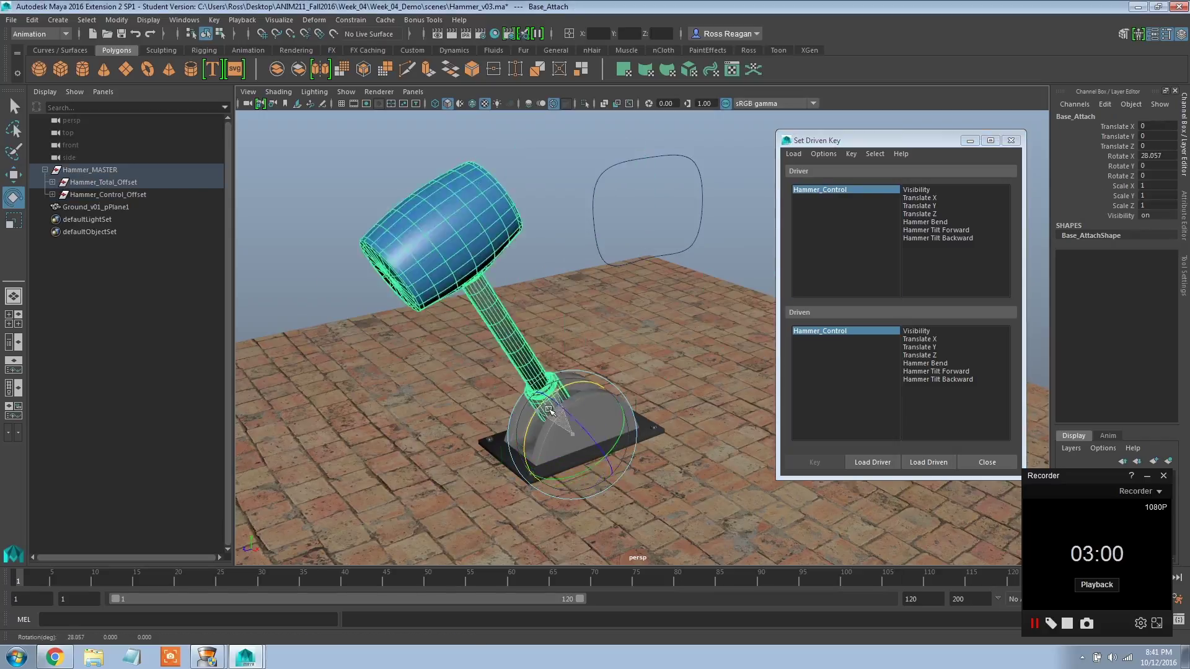
key("ctrl+z")
left_click(944, 462)
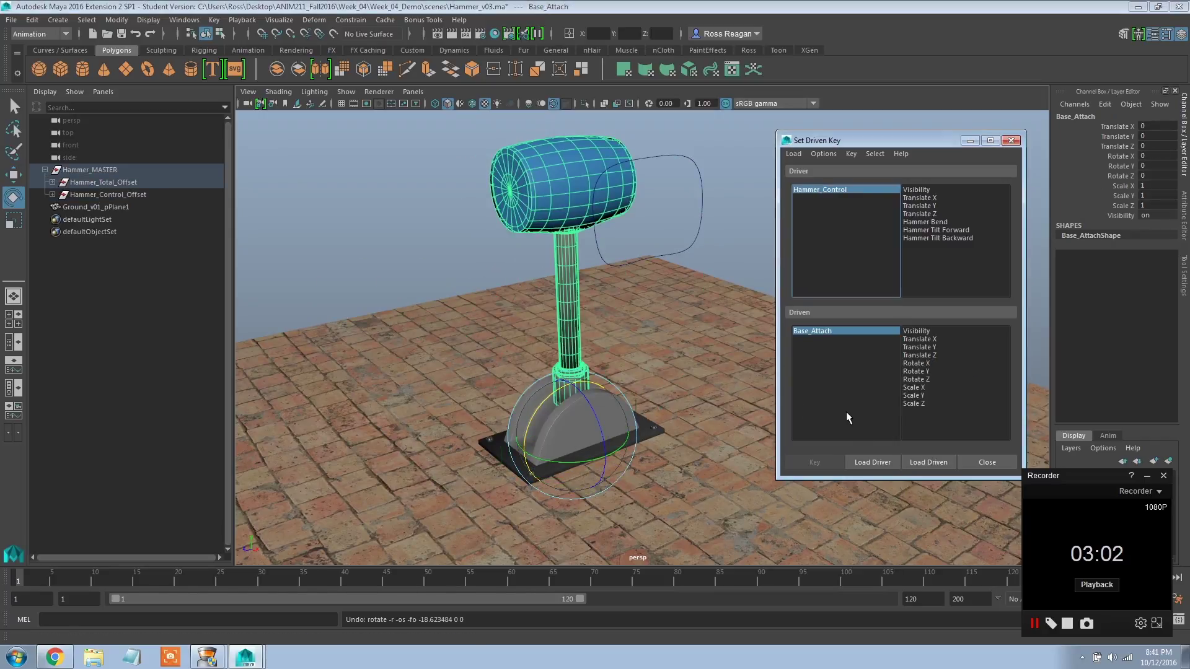
left_click(920, 213)
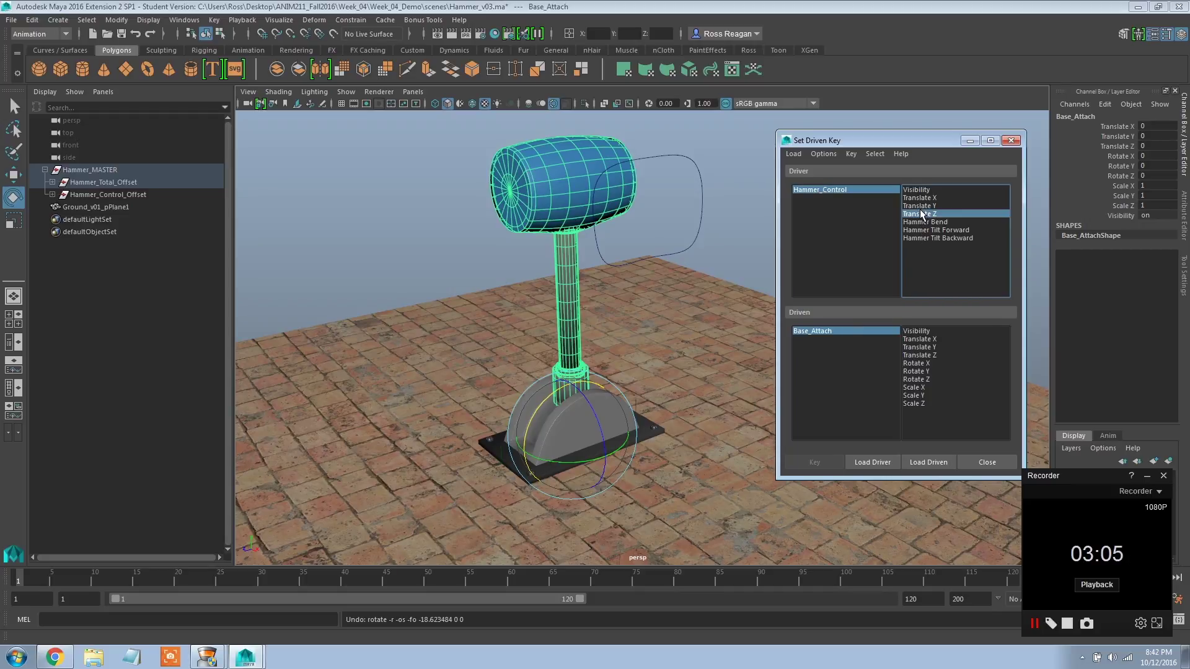
Step: Choose Rotate X as Base_Attach's driven attribute and set a driven key for the upright pose
left_click(927, 364)
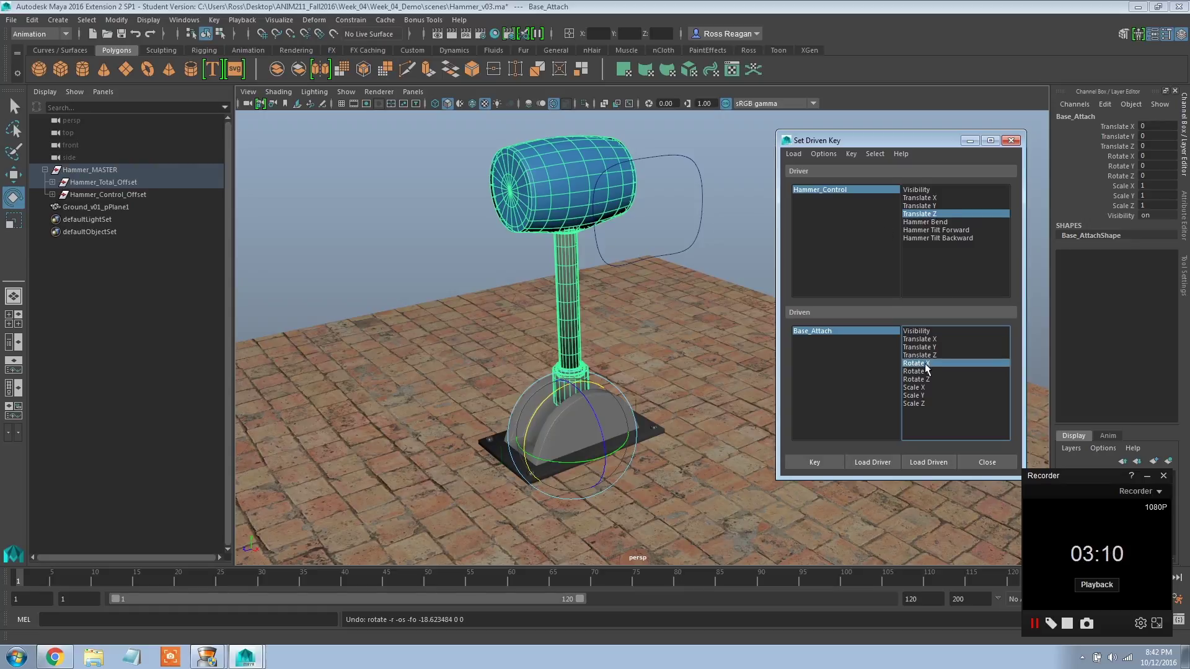
left_click(818, 463)
Step: Select Hammer_Control and move it forward along Z to its limit
left_click(666, 267)
key("w")
left_click_drag(619, 226, 490, 240)
Step: Tilt the hammer forward by setting Base_Attach's Rotate X to 65 and set a driven key for this pose
left_click(558, 374)
key("e")
left_click_drag(555, 383, 515, 430)
left_click(1156, 155)
left_click(1156, 155)
type("6")
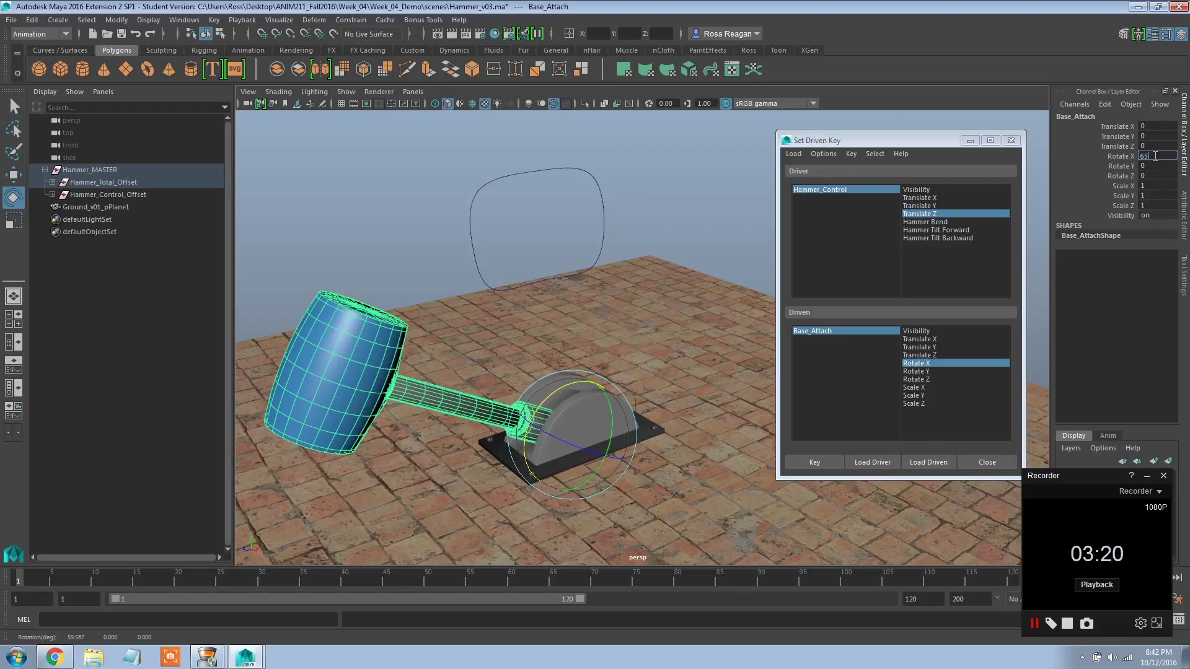
type("5")
key("Return")
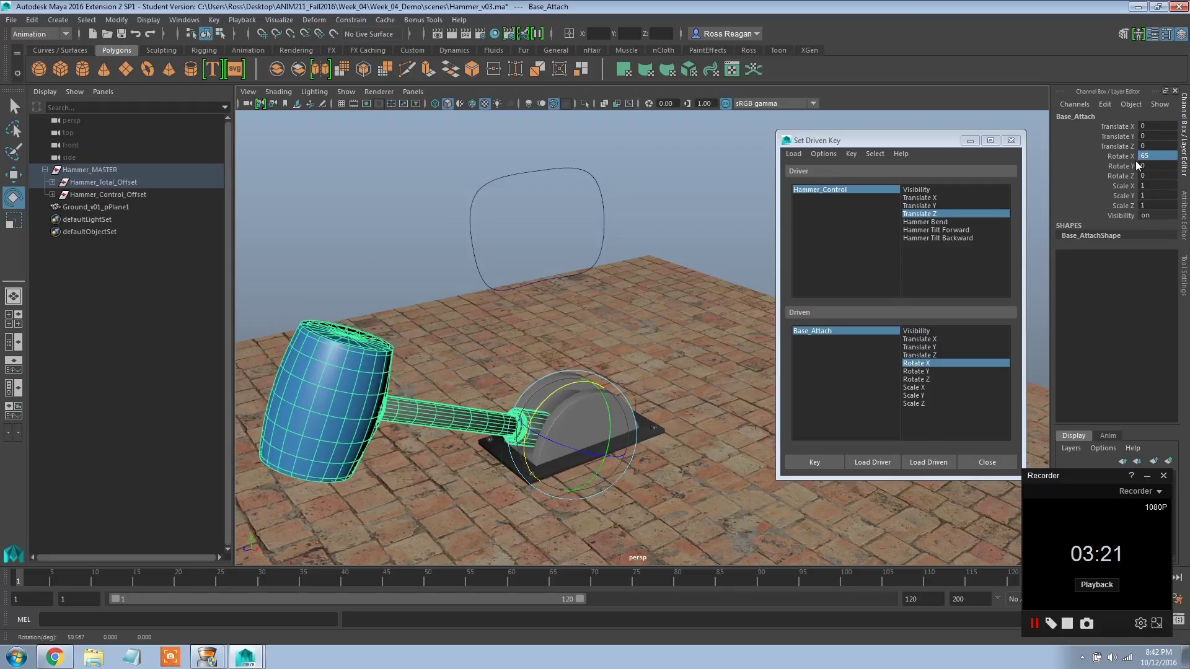
left_click(815, 463)
left_click(814, 462)
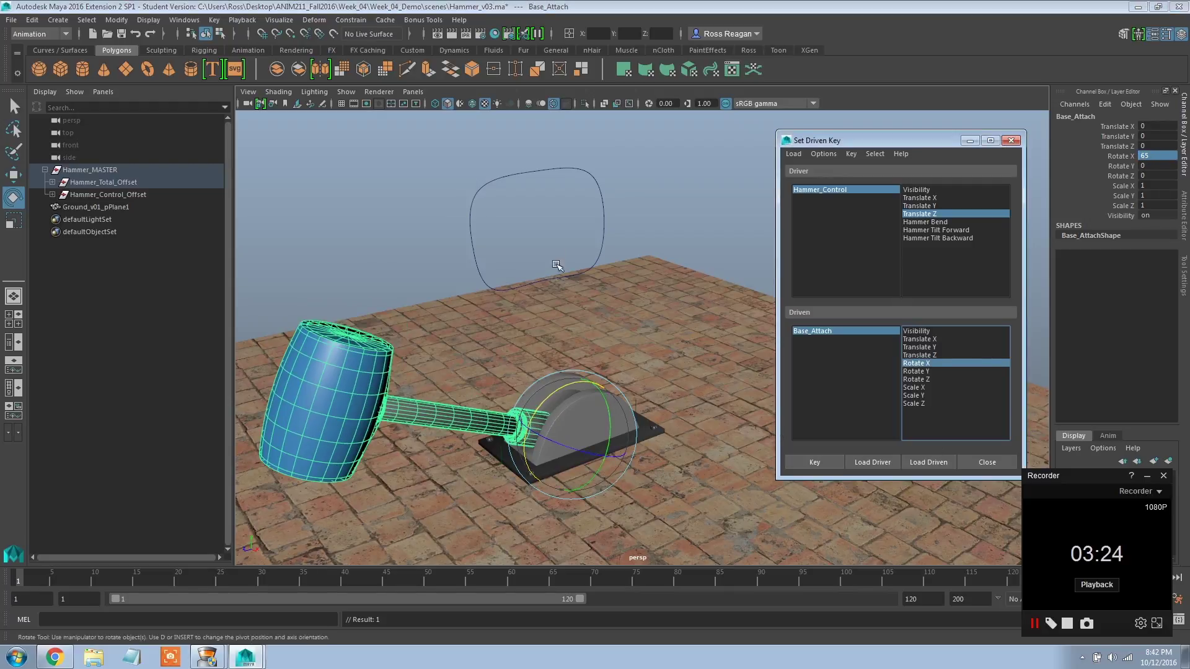
Step: Select Hammer_Control and move it backward along Z to -20
left_click(465, 186)
key("w")
left_click_drag(491, 258, 706, 221)
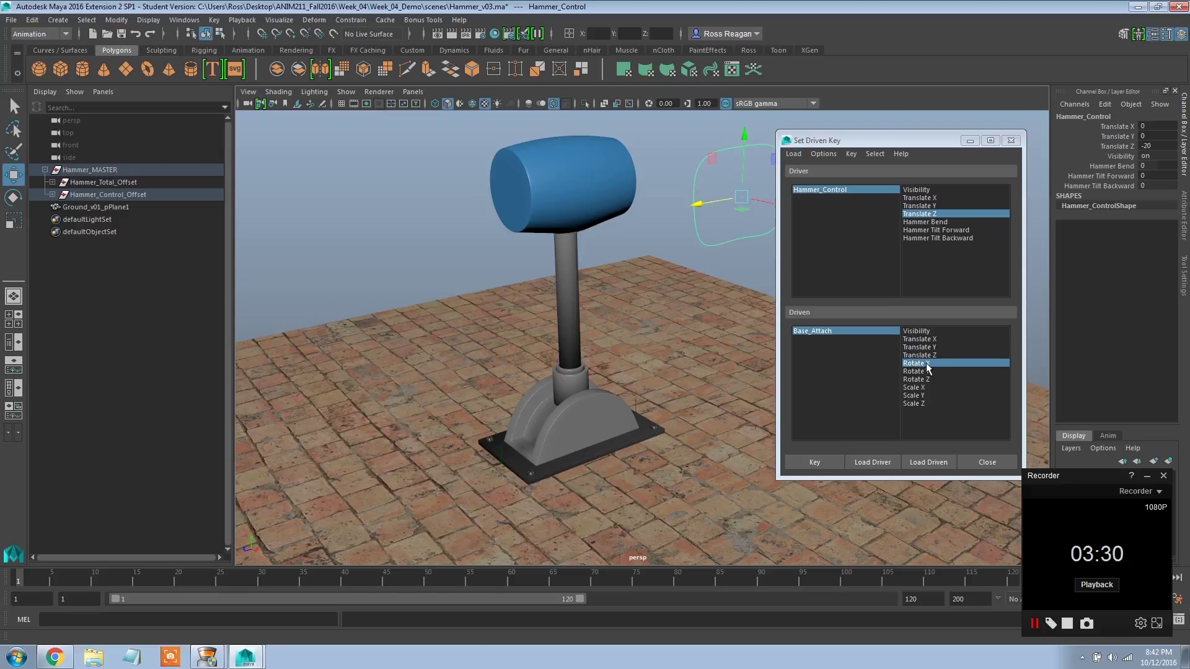
Step: Tilt the hammer backward by setting Base_Attach's Rotate X to -65 and set a driven key for this pose
left_click(569, 385)
key("e")
mouse_move(567, 378)
left_mouse_down()
mouse_move(576, 391)
mouse_move(589, 372)
left_mouse_up()
double_click(1151, 155)
type("-65")
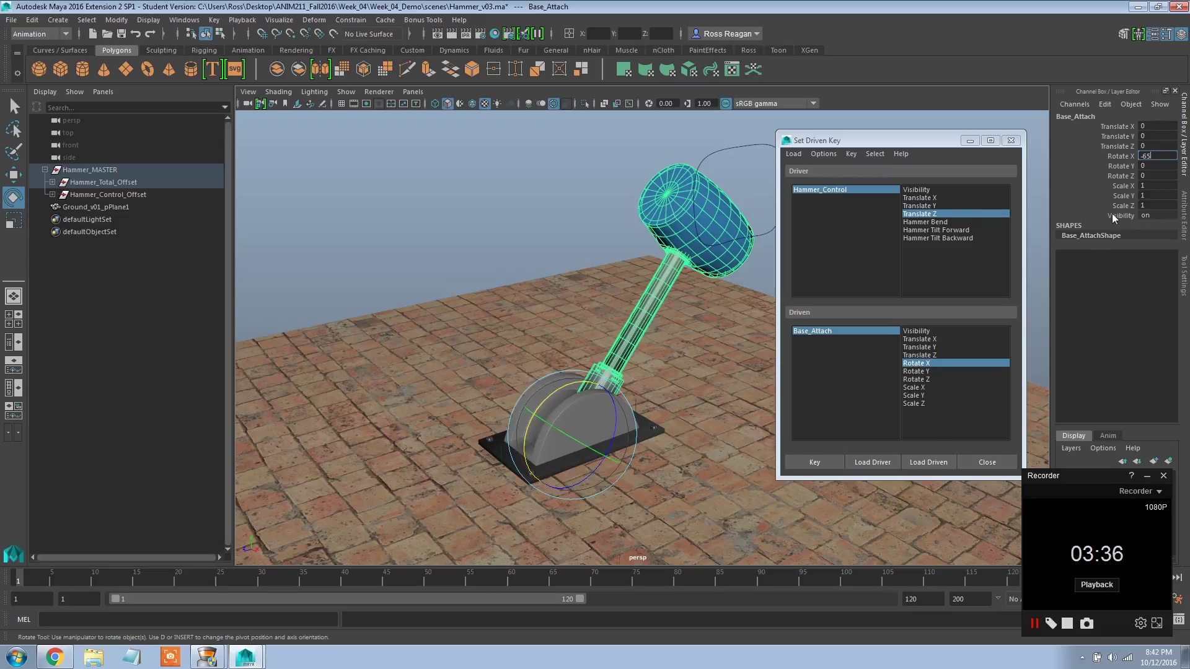
key("Return")
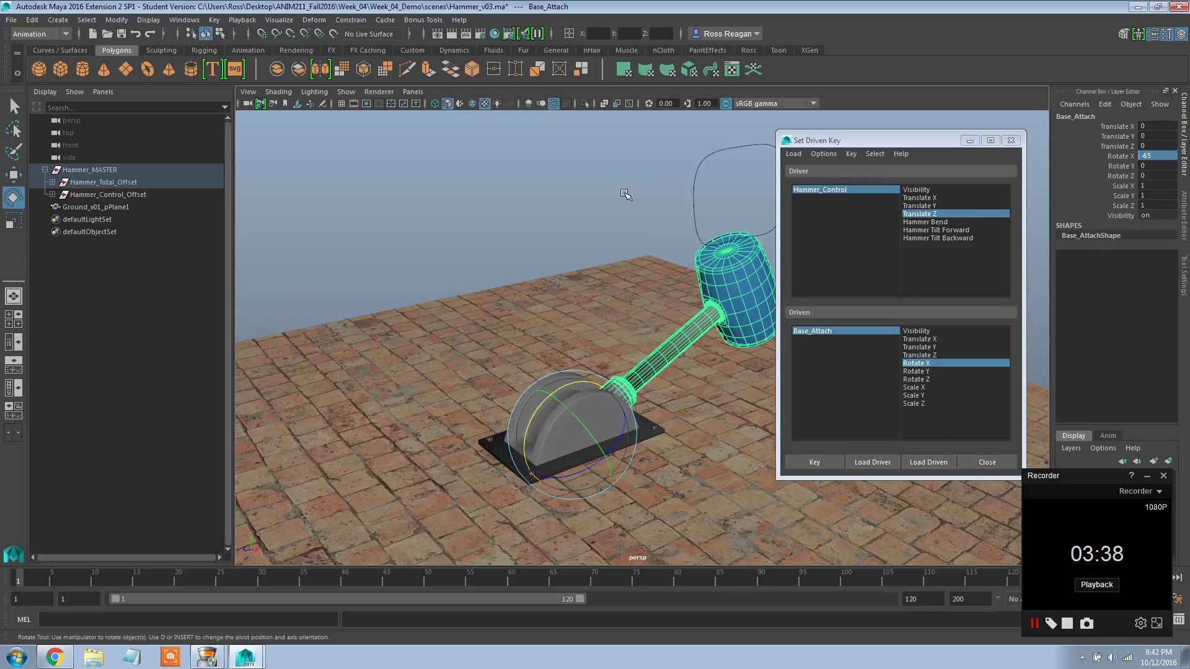
left_click_drag(640, 219, 645, 215, "alt")
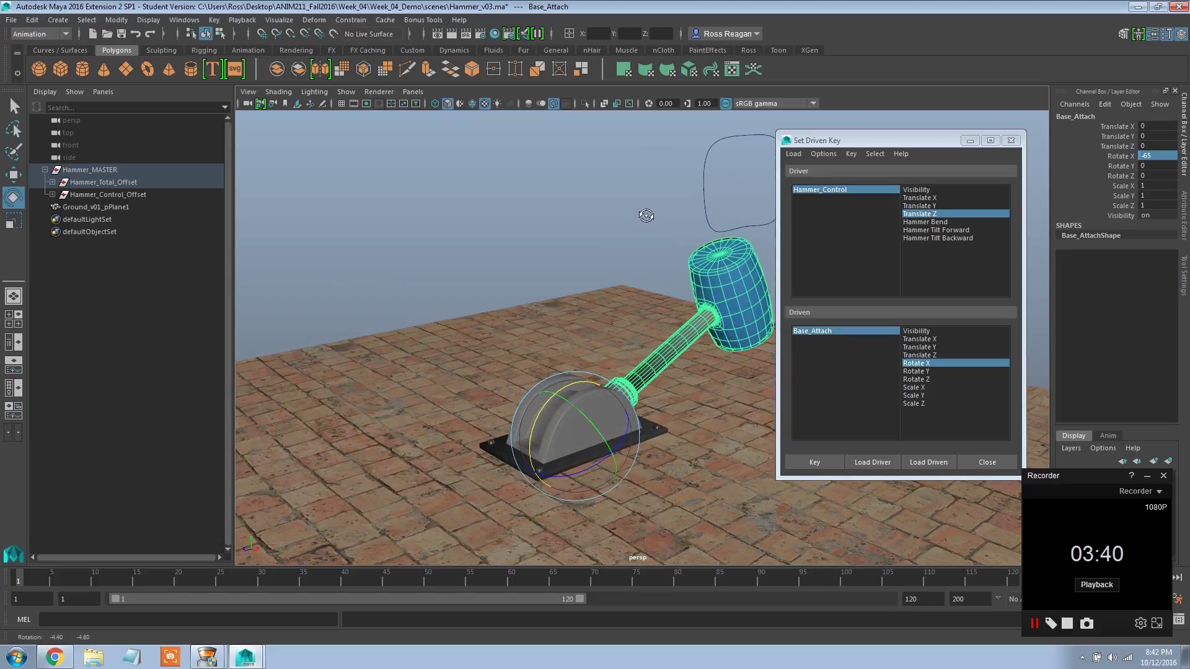
middle_click_drag(645, 215, 552, 216, "alt")
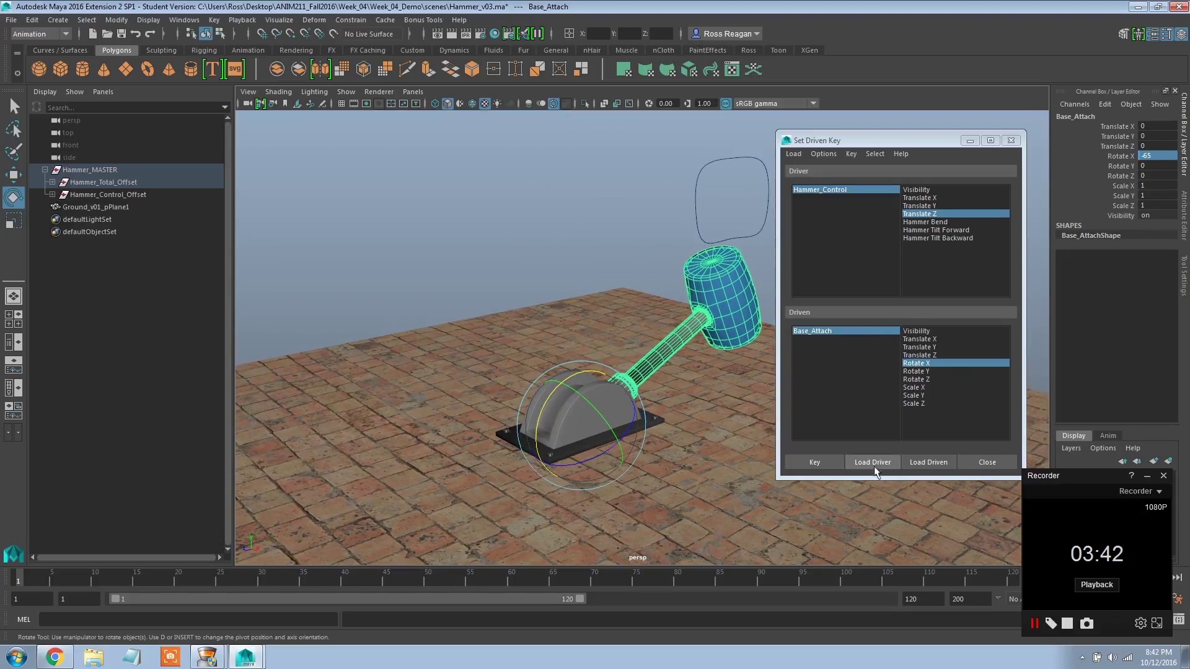
left_click(805, 462)
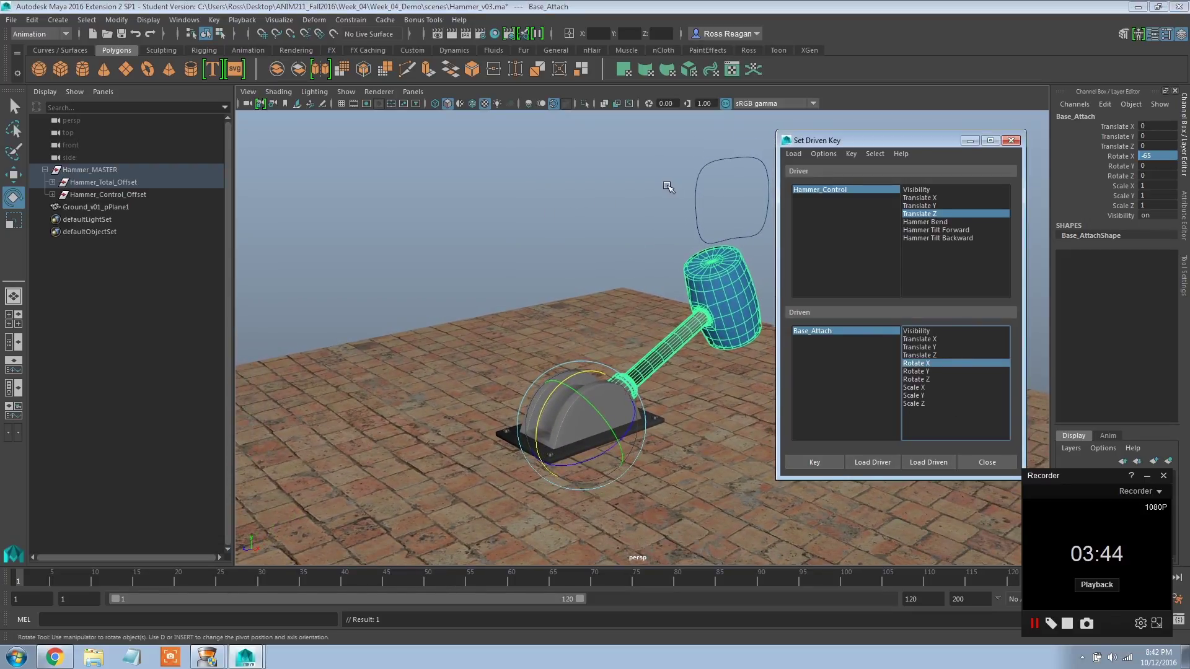
Step: Test the driven rotation by moving Hammer_Control back and forth along Z, and check Base_Attach's Rotate X channel
left_click(696, 197)
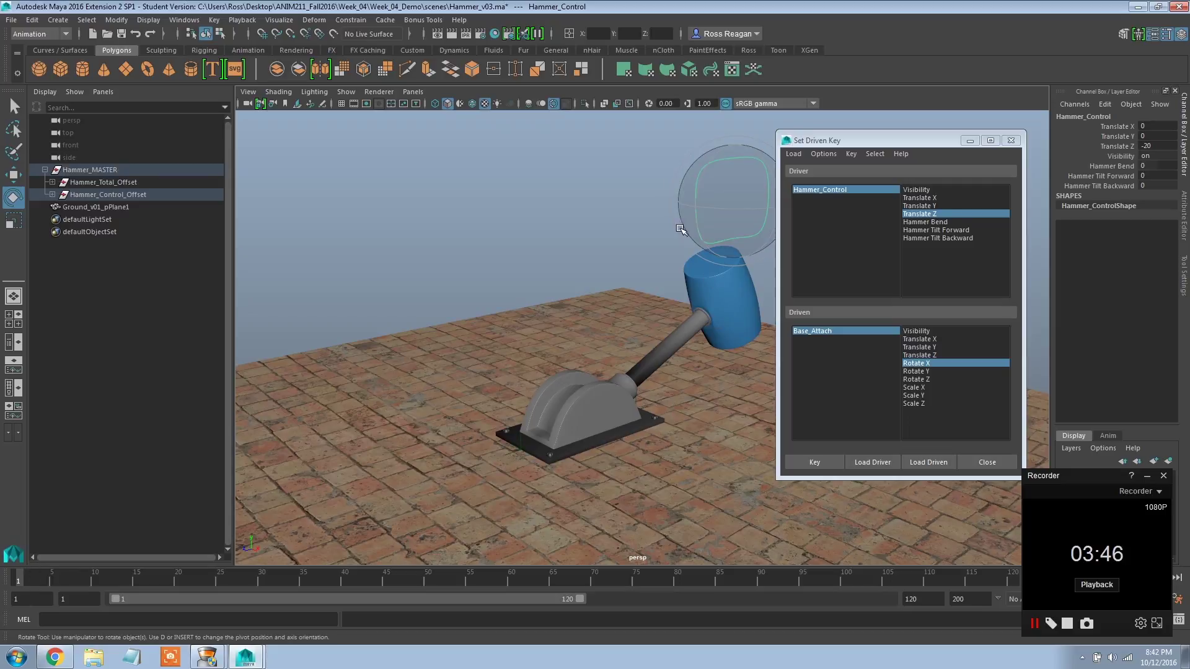
key("w")
left_click_drag(695, 207, 562, 366)
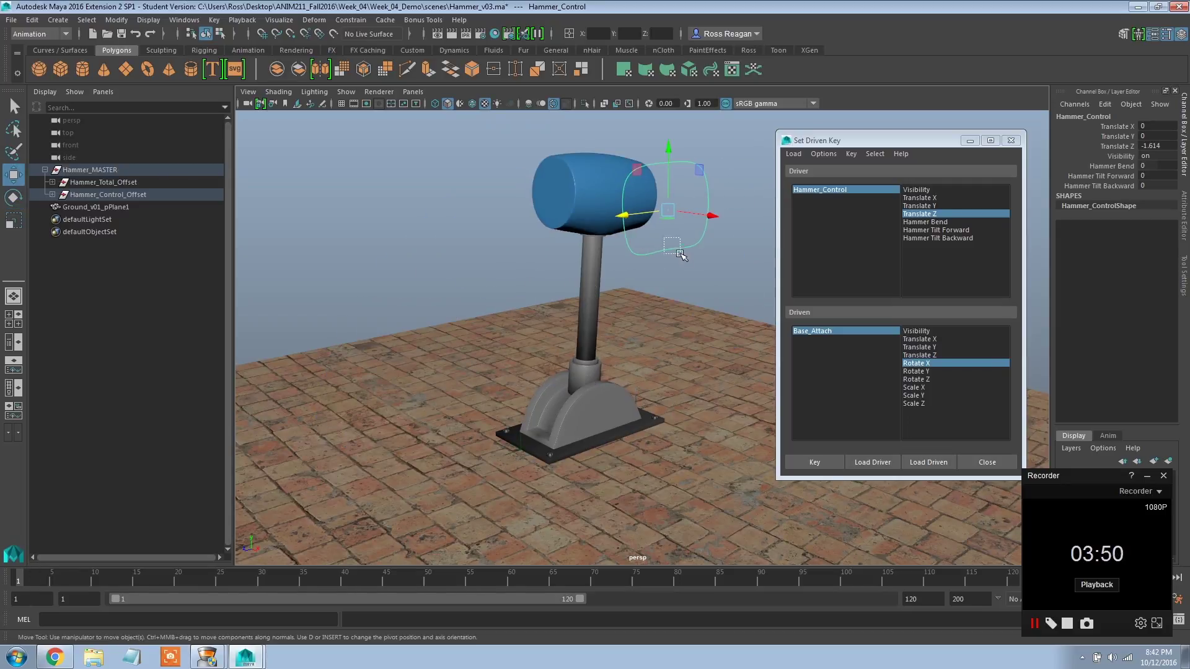
left_click_drag(622, 211, 710, 290)
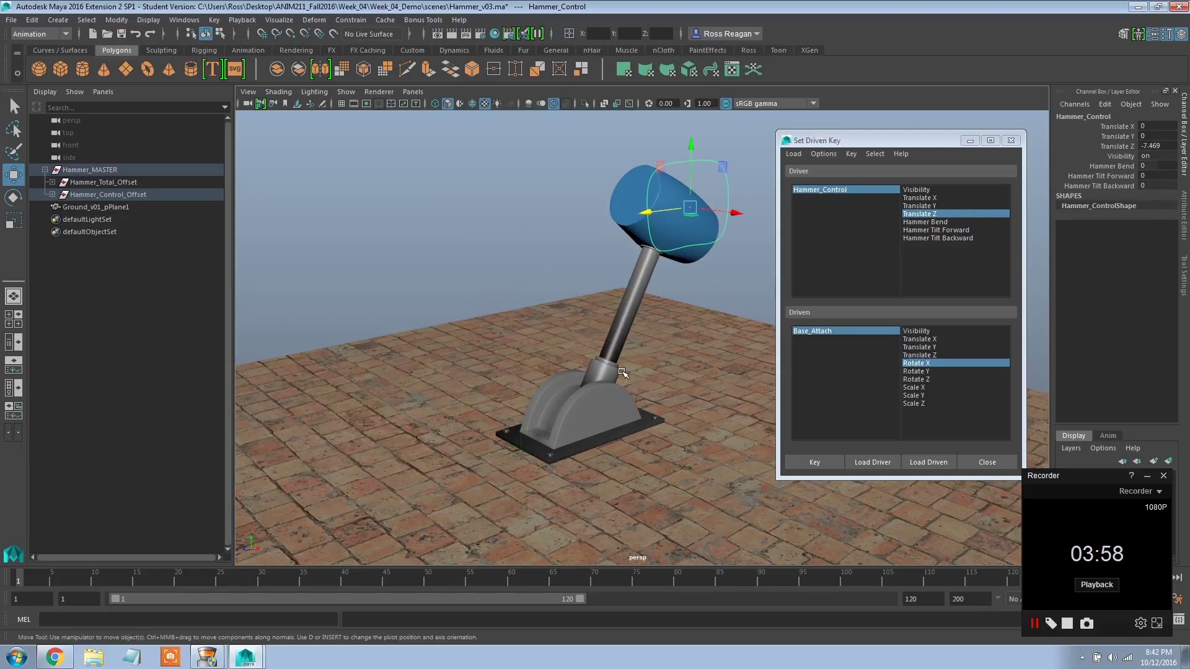
key("q")
left_click_drag(670, 308, 588, 260, "alt")
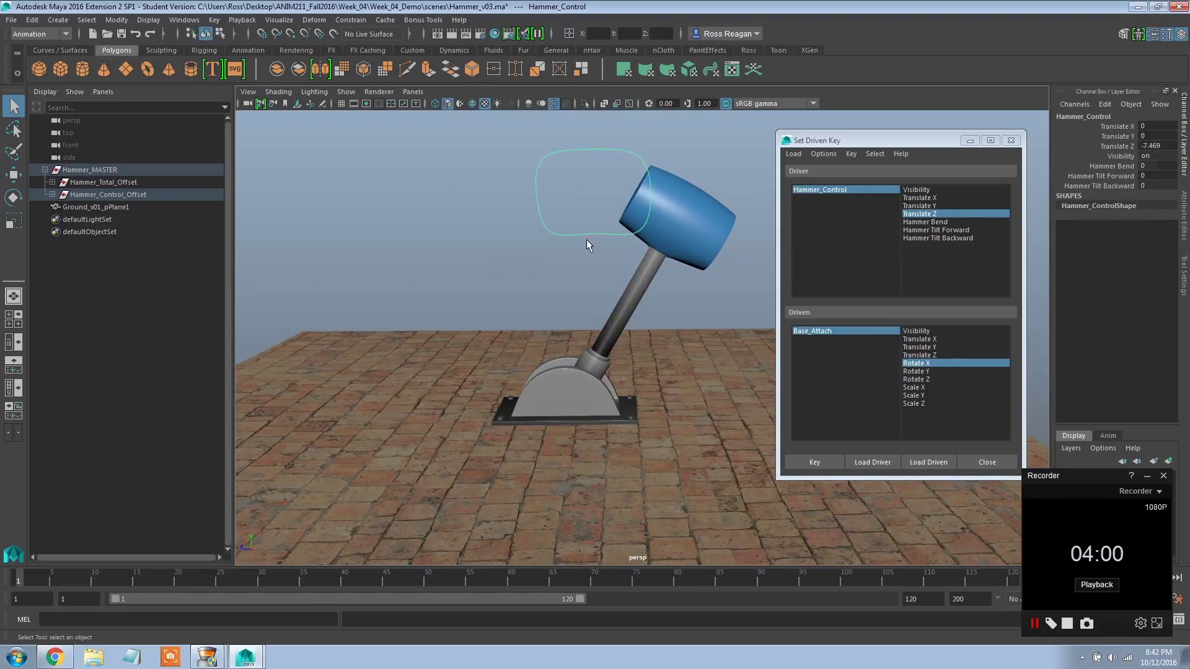
key("w")
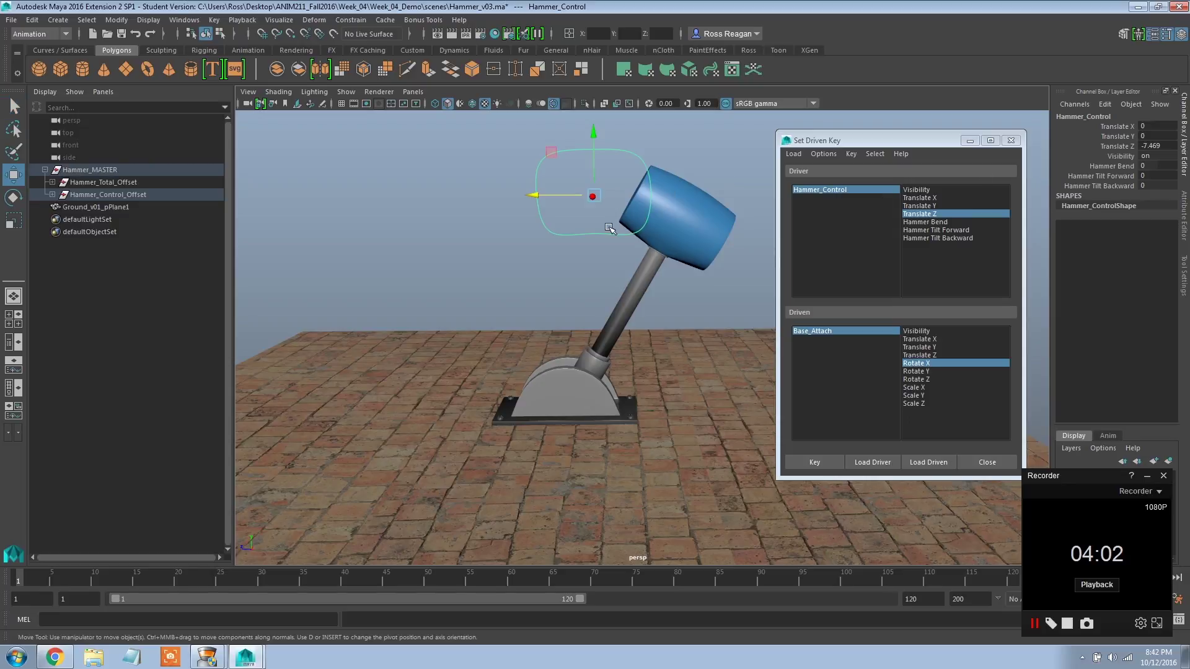
left_click_drag(531, 195, 500, 196)
left_click(568, 358)
key("e")
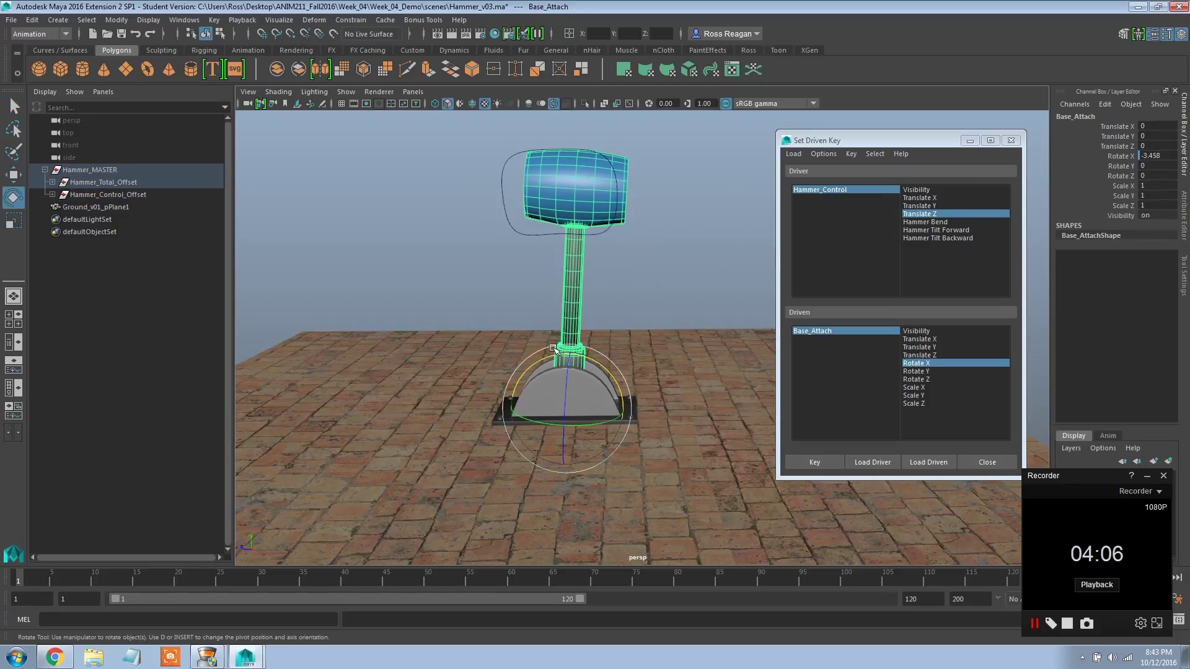
Step: Reselect Hammer_Control and reset its Translate Z to 0
key("q")
left_click(520, 242)
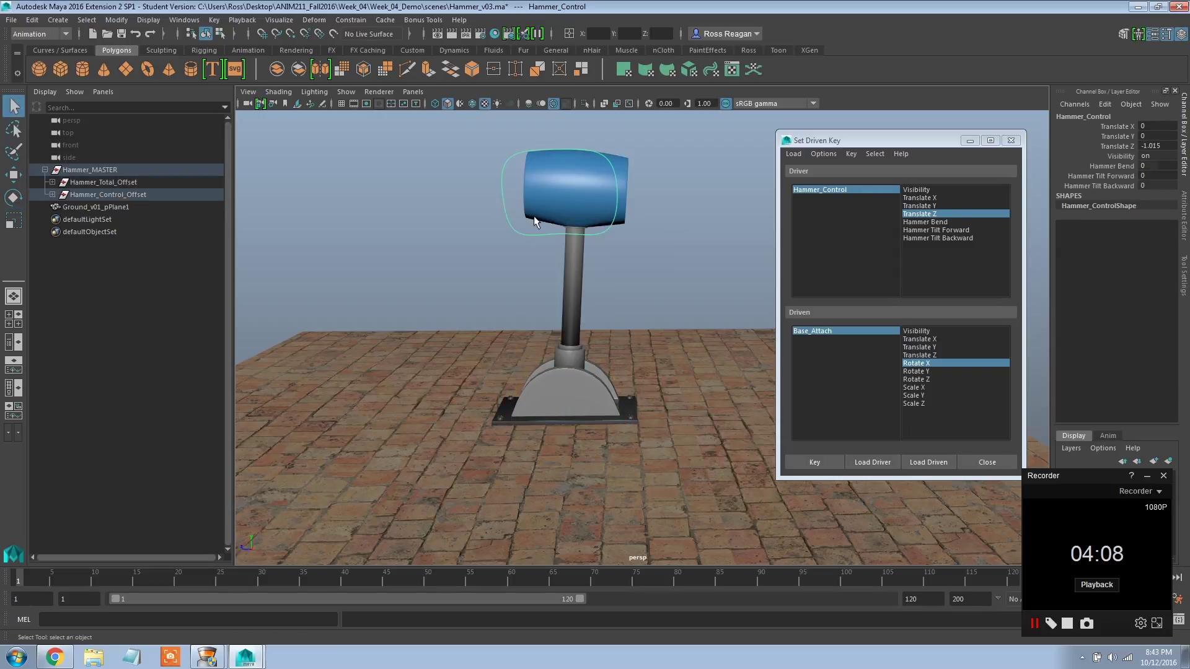
double_click(1157, 145)
type("0")
key("Return")
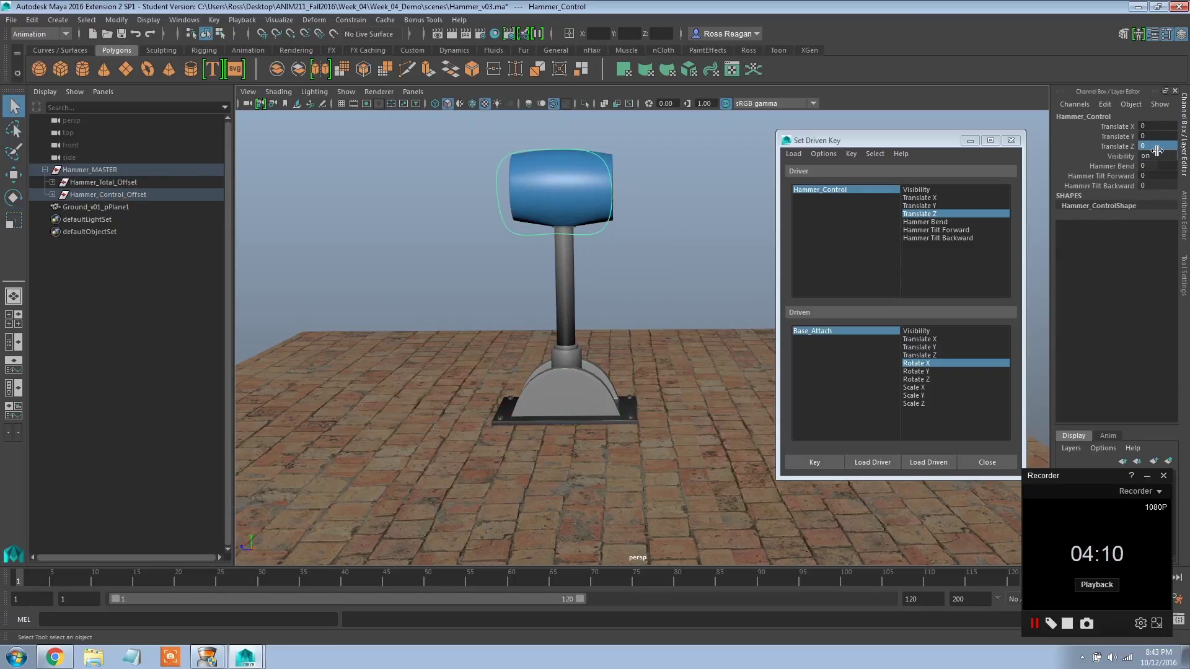
left_click_drag(680, 352, 673, 355, "alt")
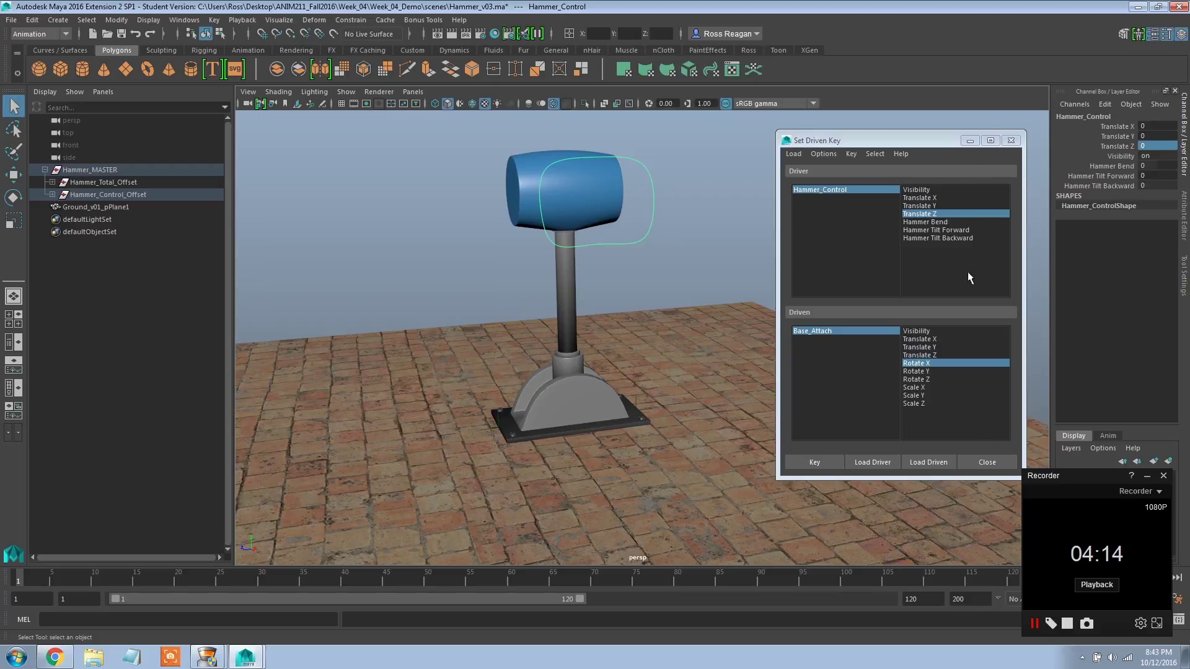
Step: Minimize the Set Driven Key window and examine the commands for adding custom attributes such as Hammer Bend to Hammer_Control
left_click(969, 141)
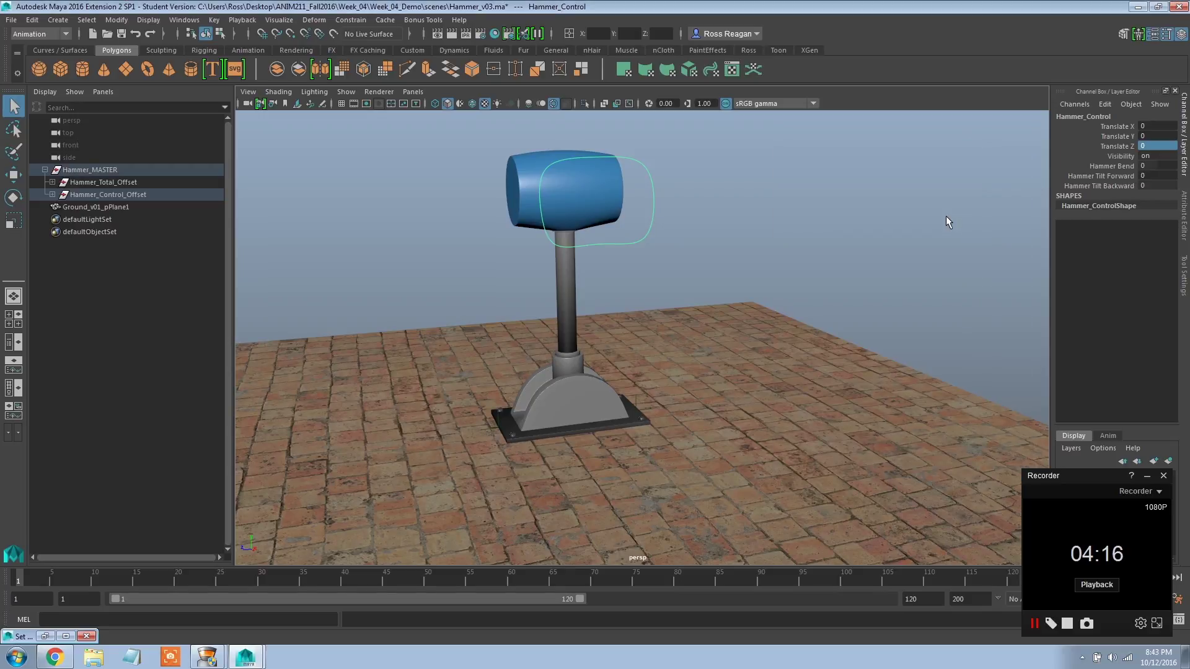
left_click(1127, 169)
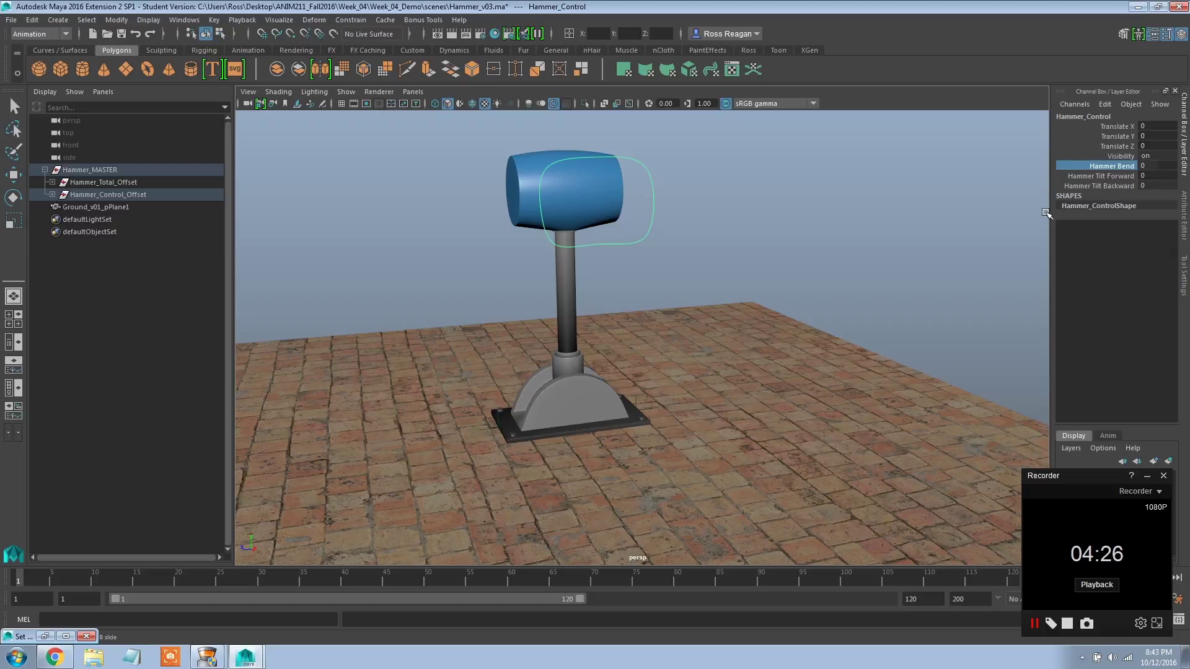
left_click(1104, 104)
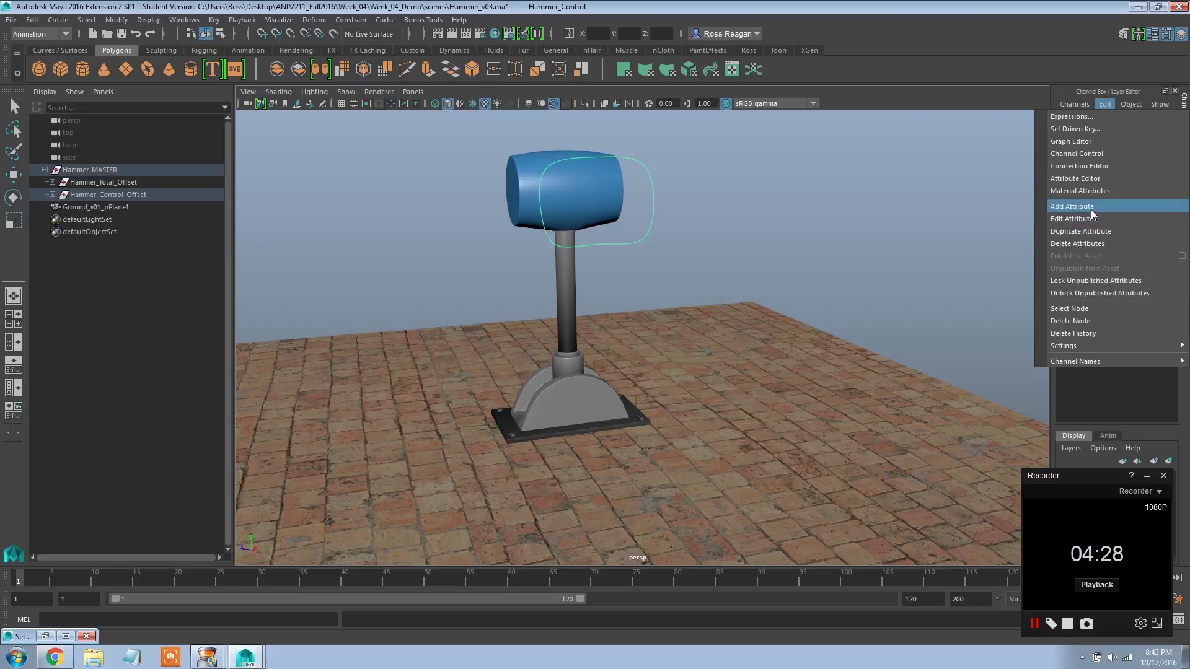
left_click(116, 19)
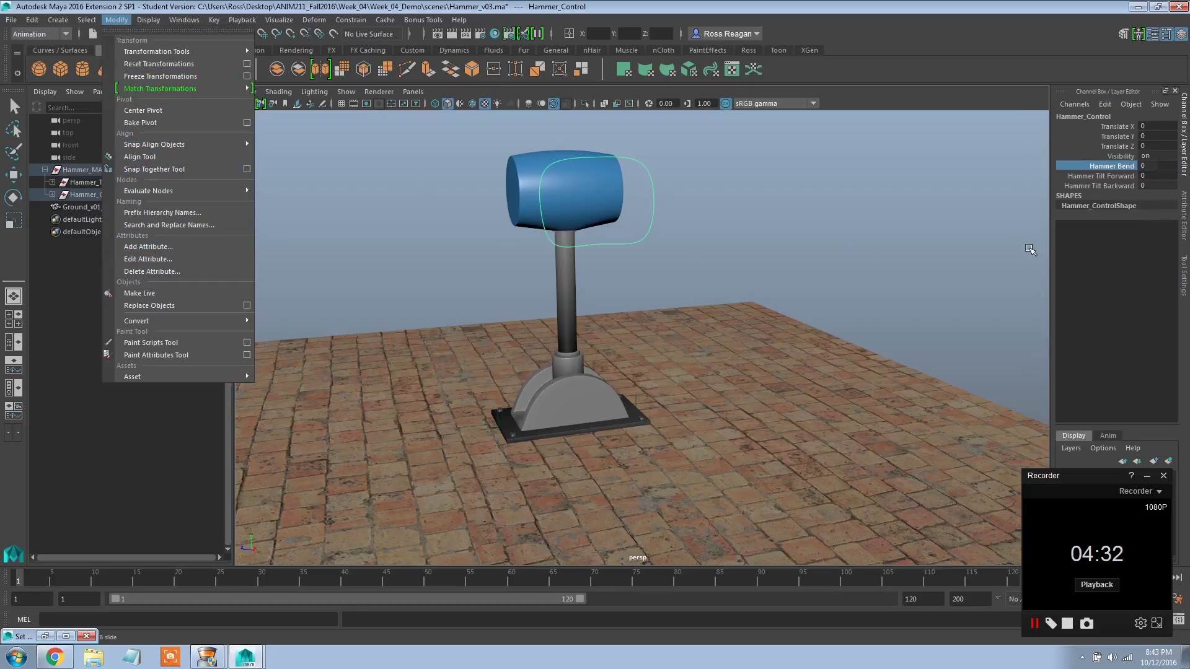
Step: Try changing Hammer_Control's Hammer Bend and tilt attributes interactively, and undo the changes
left_click(1094, 166)
middle_click_drag(826, 187, 878, 191)
key("ctrl+z")
left_click(1103, 176)
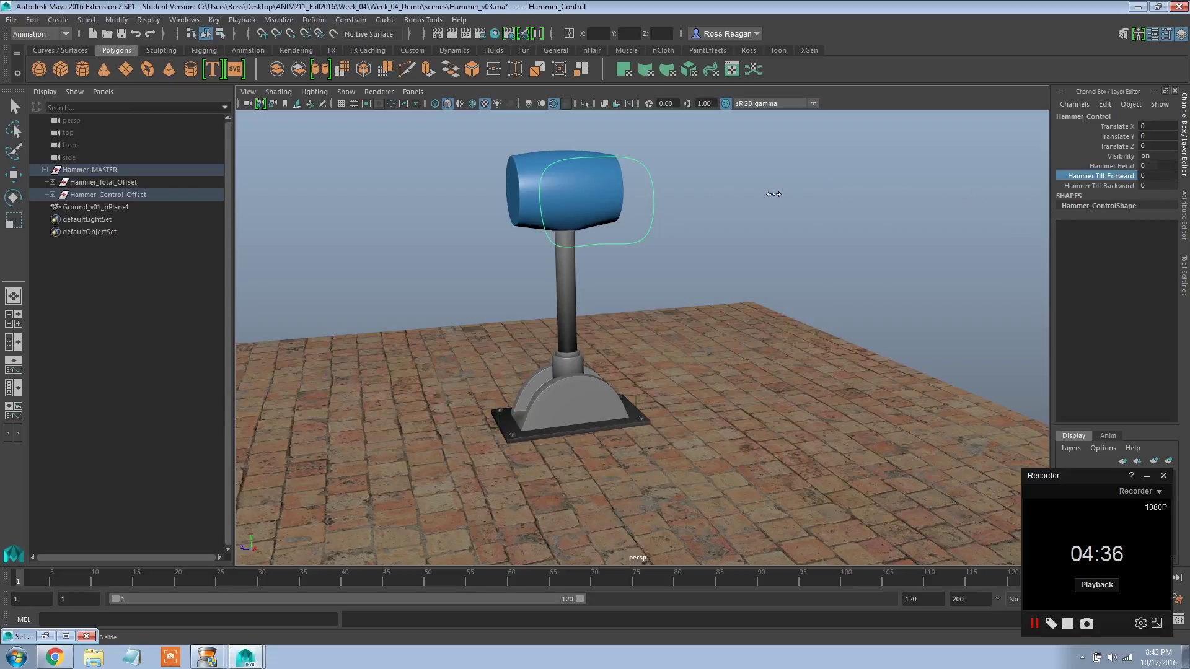
left_click(1099, 186)
middle_click_drag(855, 198, 771, 212)
key("ctrl+z")
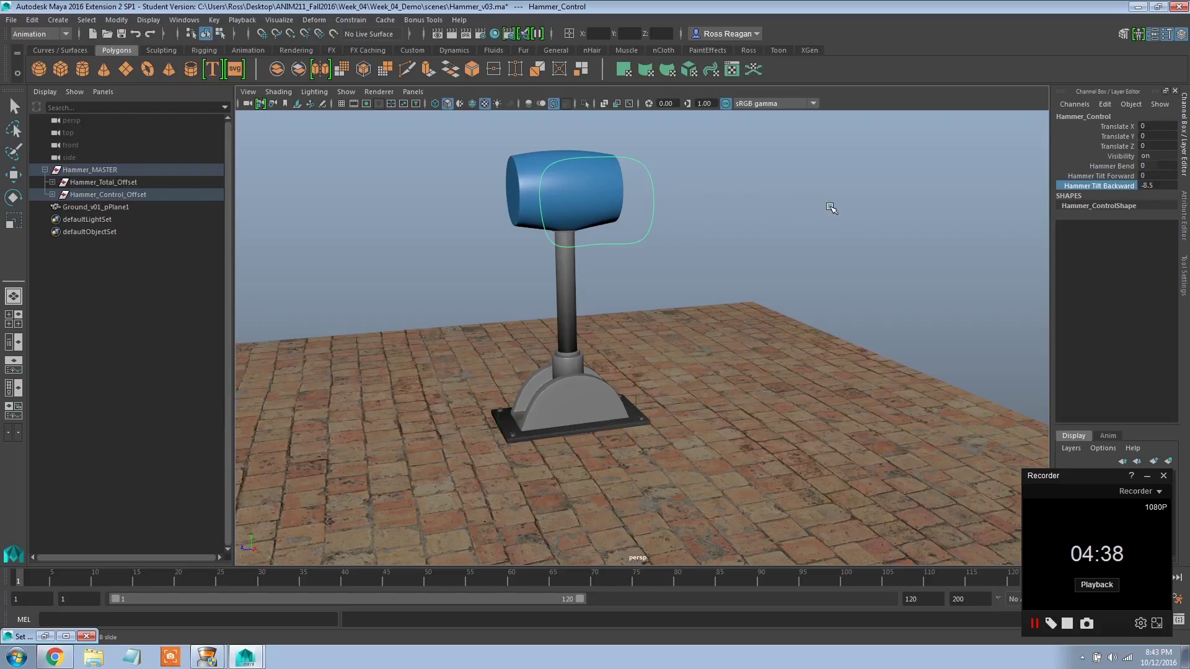
left_click(1108, 176)
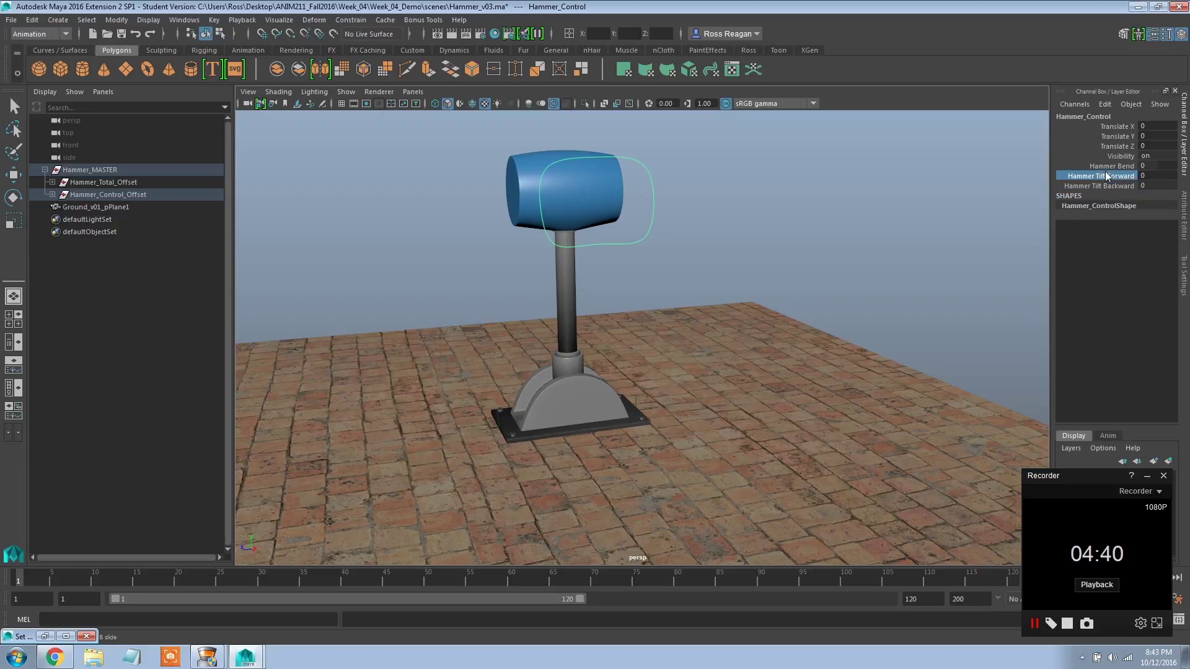
left_click(1112, 166)
left_click_drag(809, 217, 820, 244, "alt")
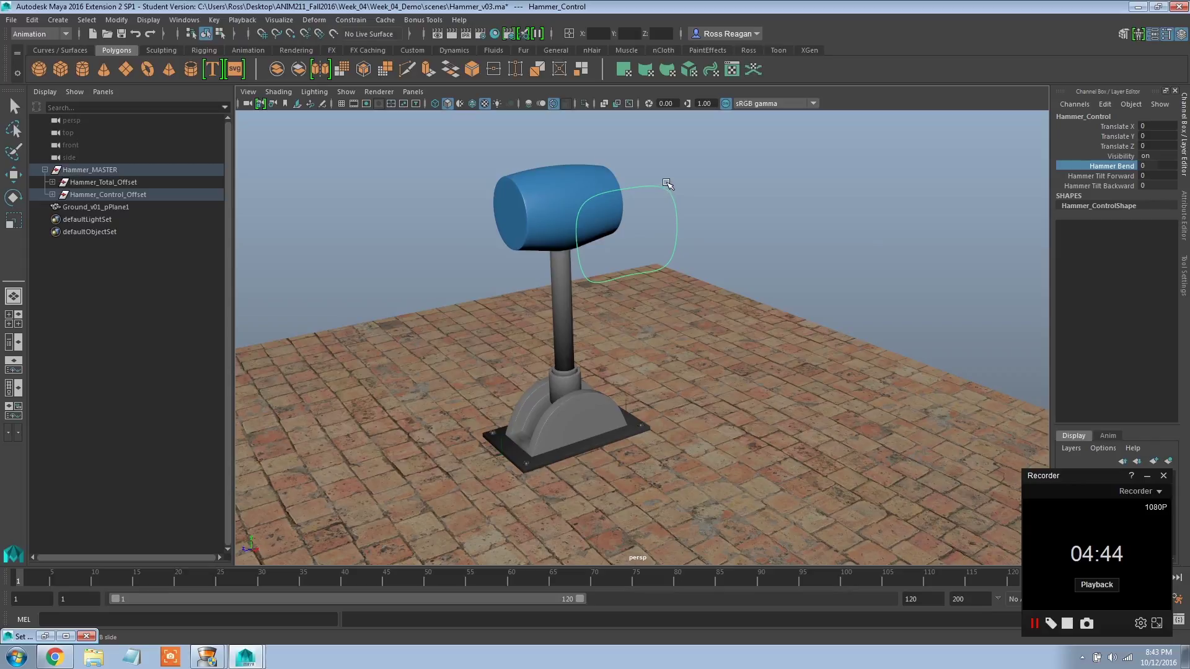
Step: Restore the Set Driven Key window and load Hammer_Control as the driver again
left_click(45, 637)
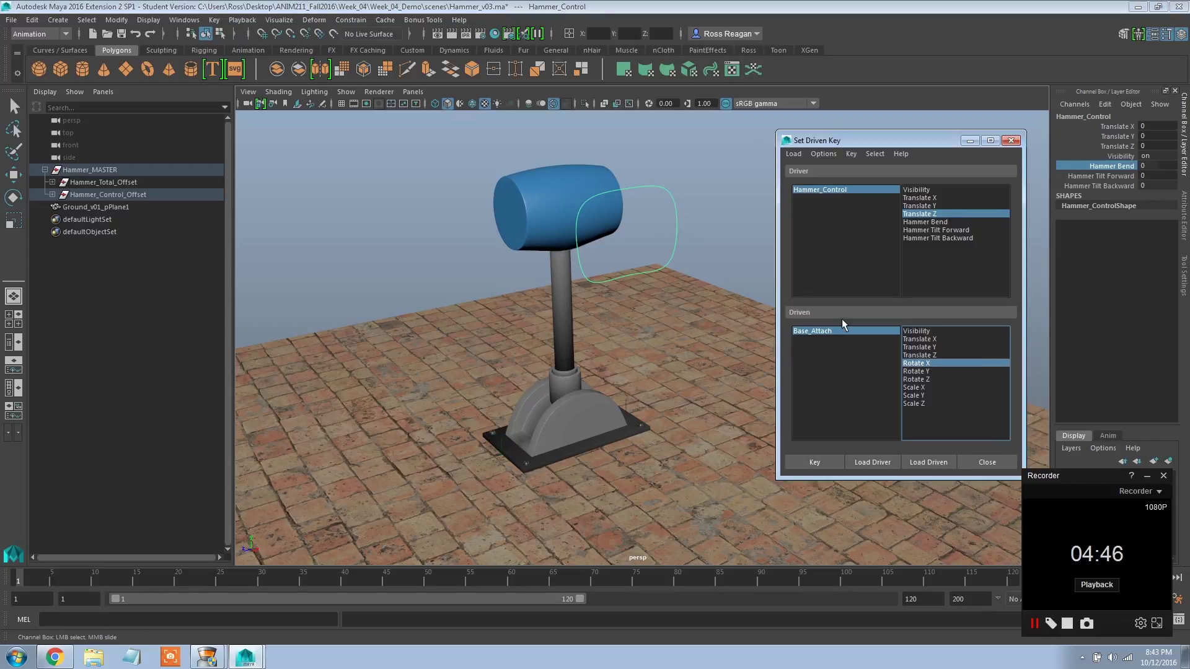
left_click_drag(818, 143, 815, 142)
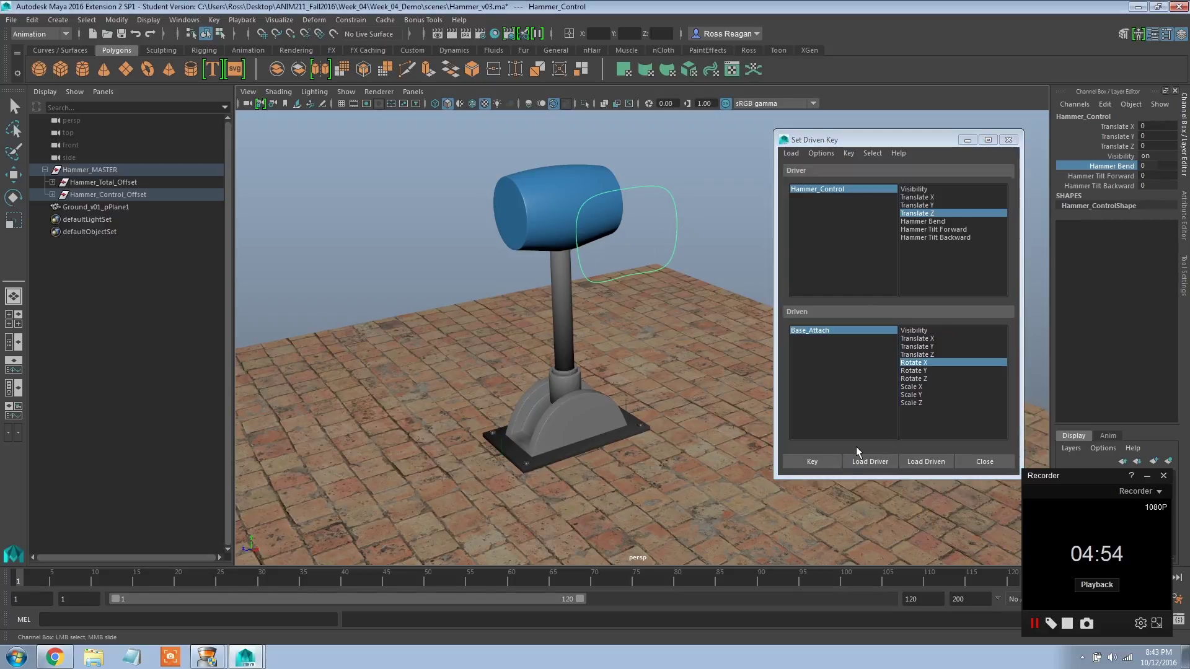
left_click(870, 462)
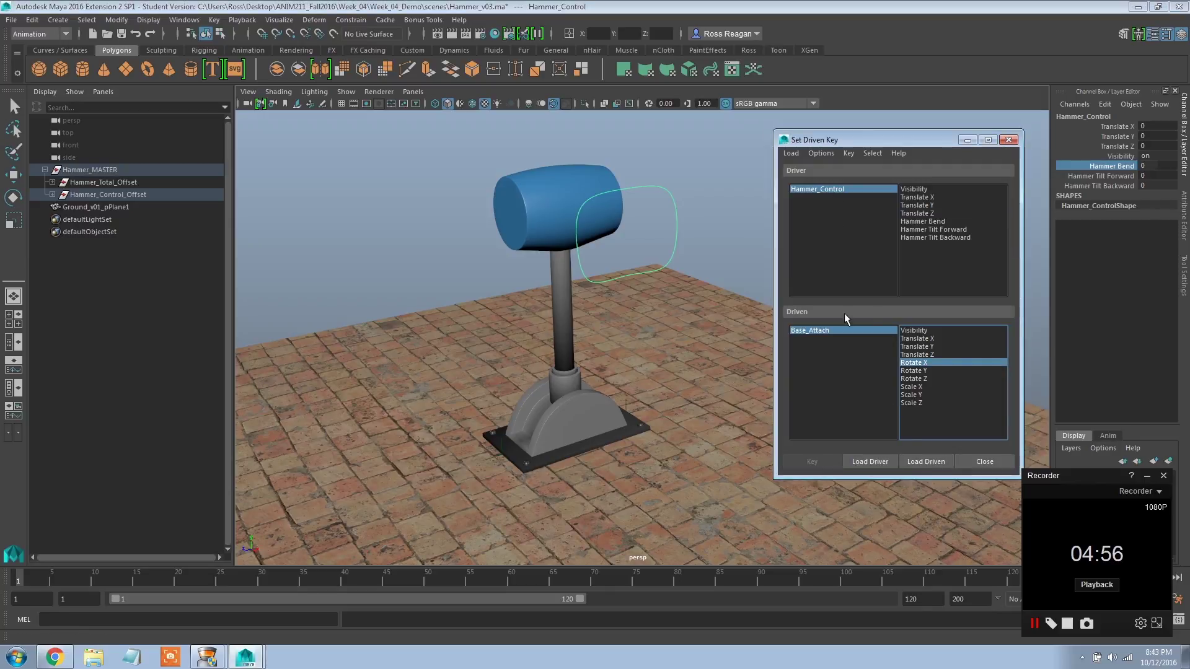
Step: Expand the hierarchy down to Base_Attach's children, select bend1Handle and load it as the driven item
left_click(52, 182)
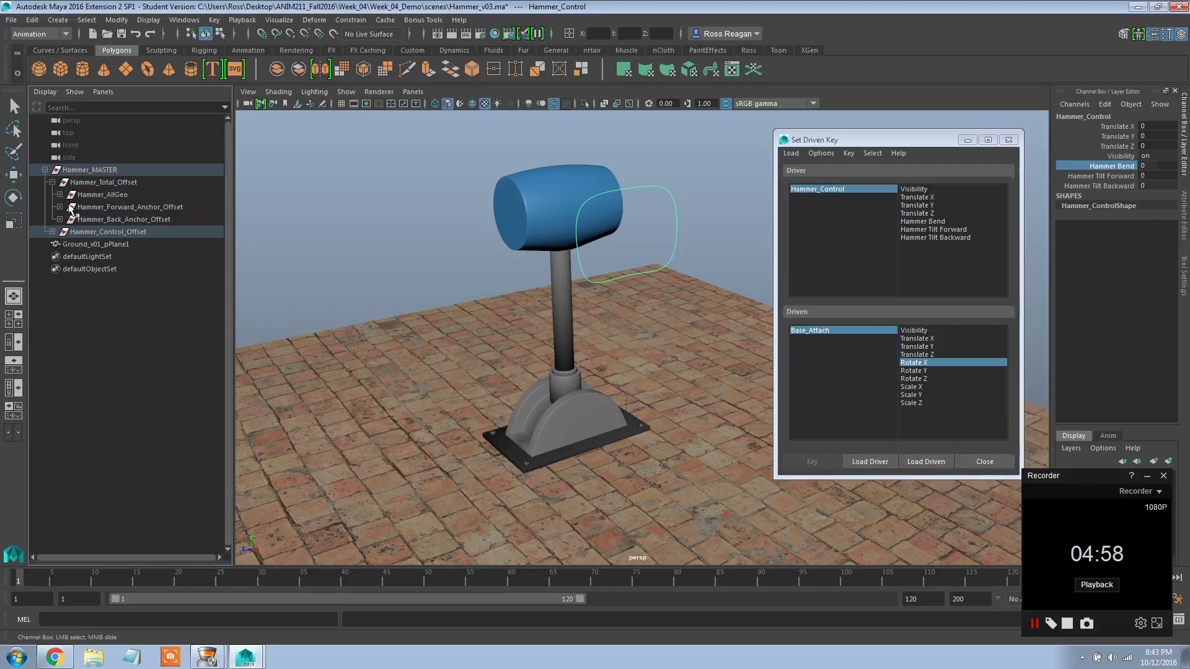
left_click(60, 195)
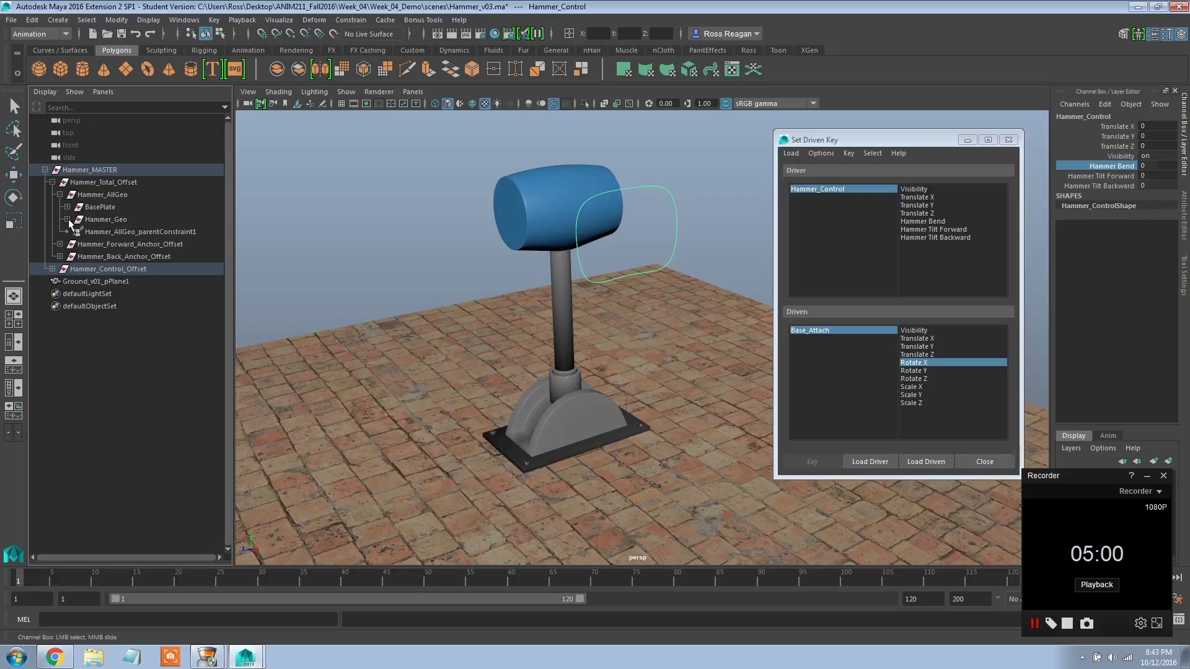
left_click(67, 219)
left_click(75, 244)
left_click(121, 306)
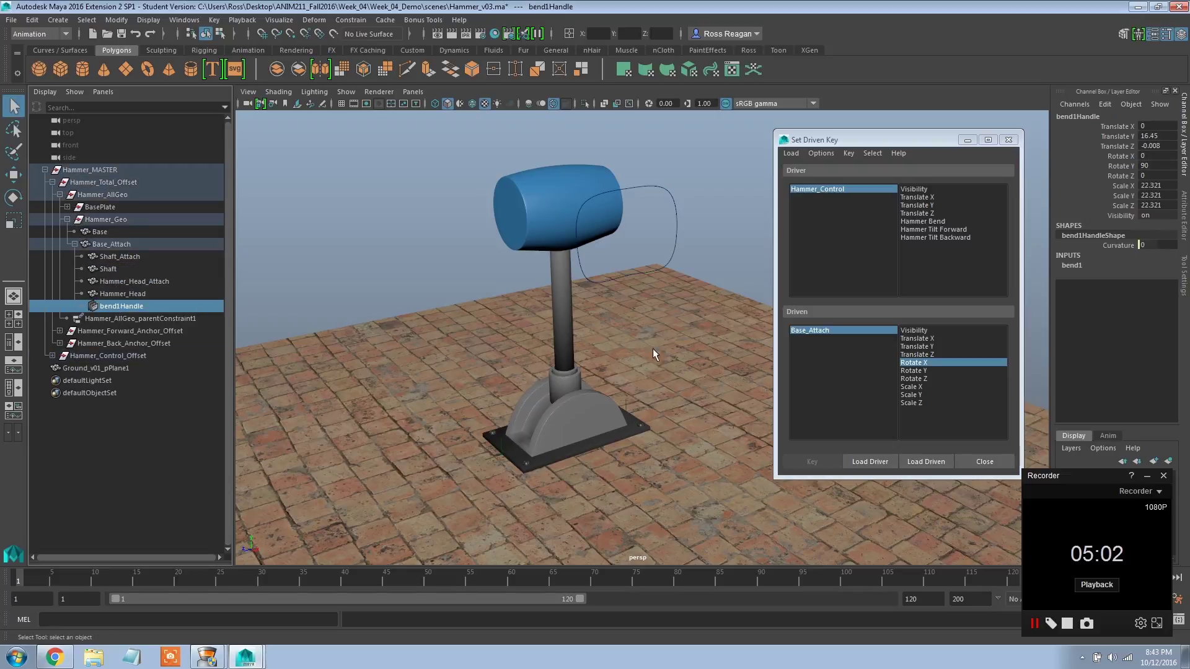
key("w")
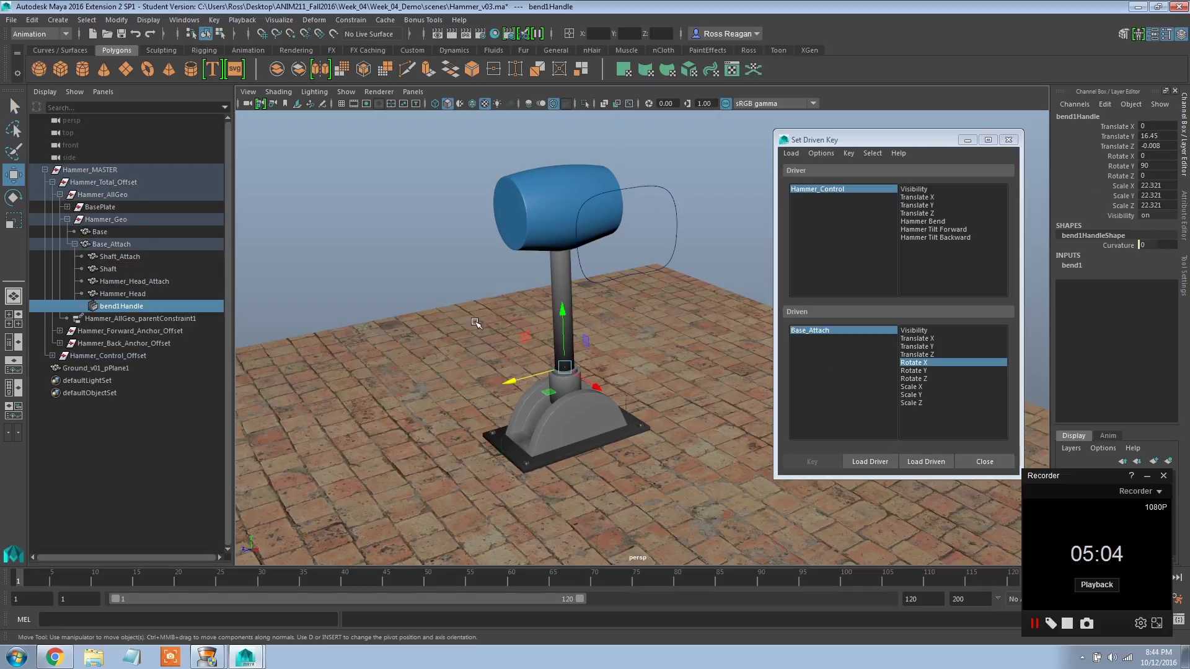
left_click(926, 461)
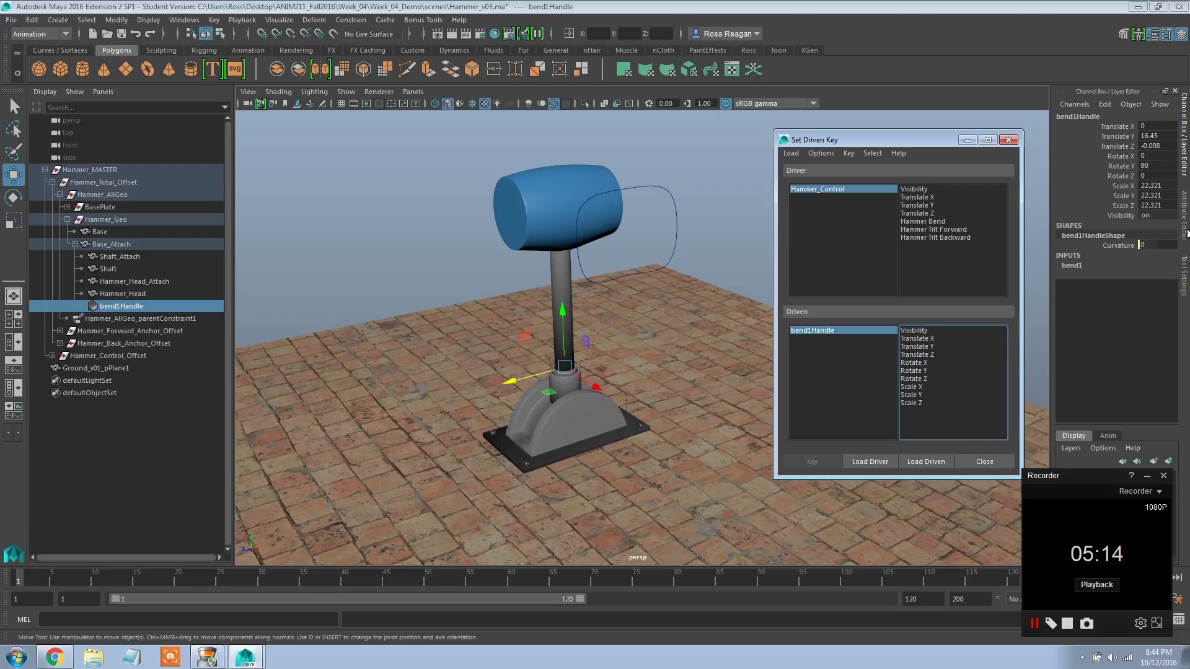
Step: Expose the bend1 input of bend1Handle, reload the driven list, and select the bend1 deformer as the driven item
left_click(1072, 266)
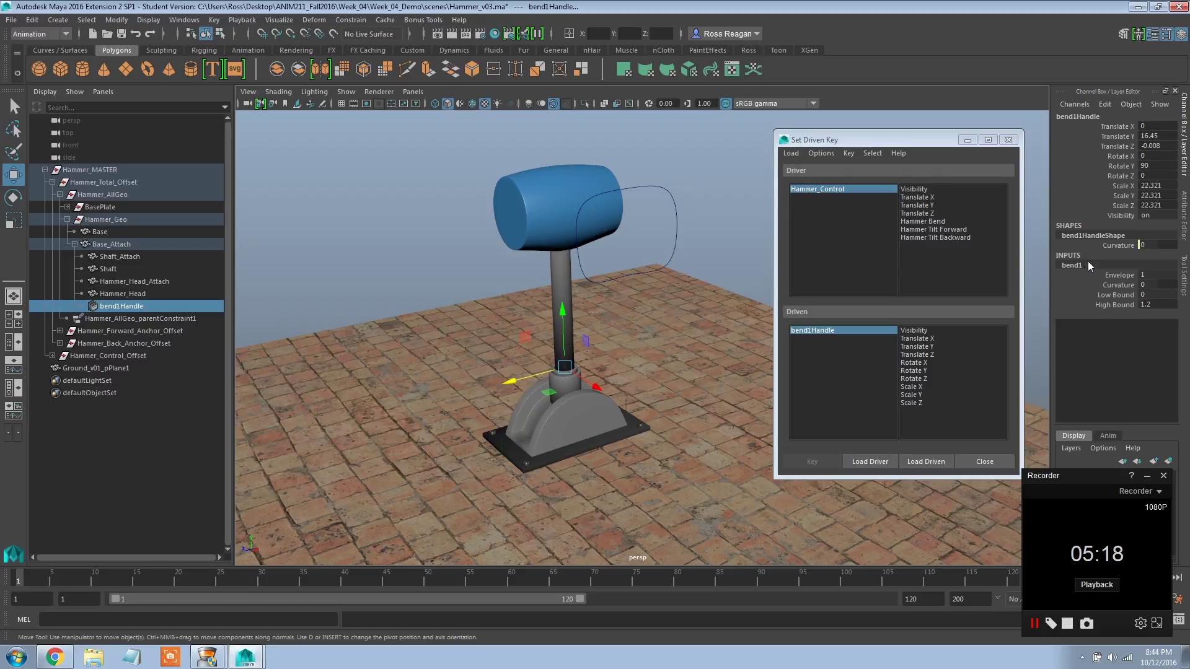
left_click(925, 461)
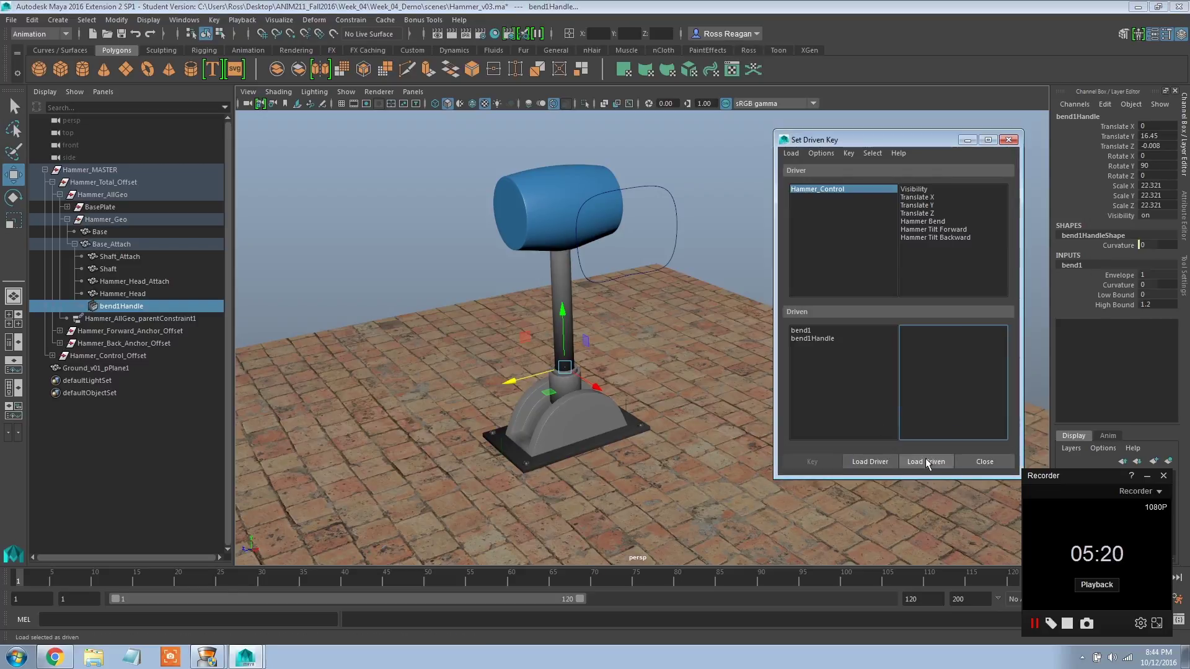
left_click(803, 330)
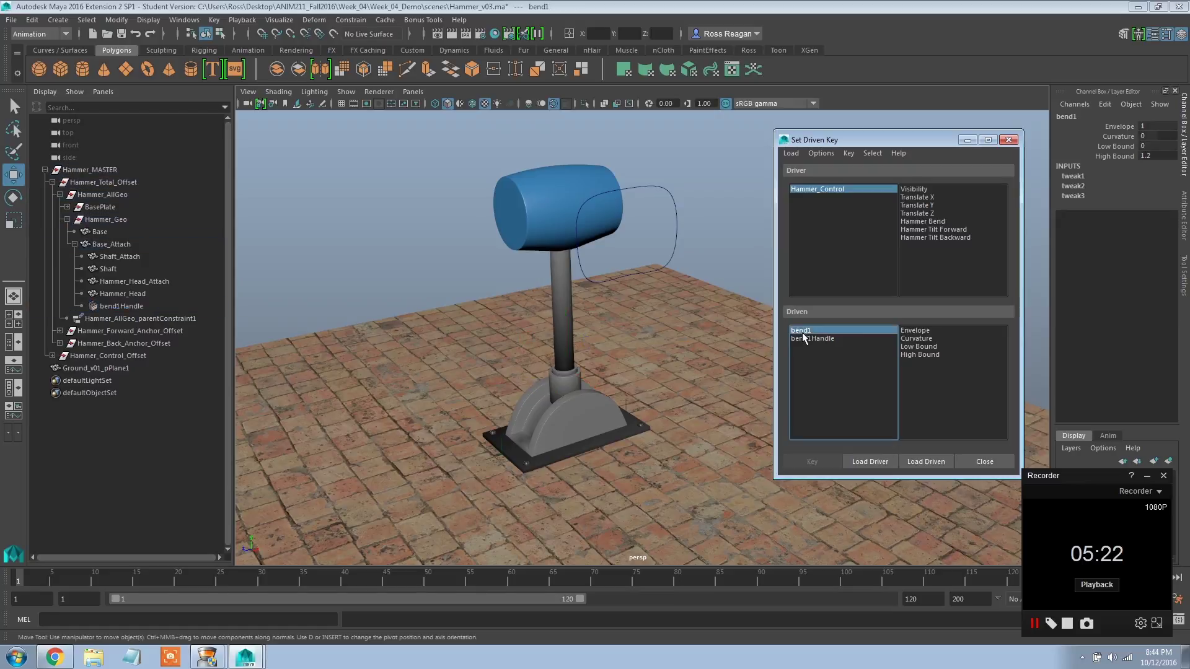
left_click(802, 338)
left_click(803, 330)
left_click(805, 337)
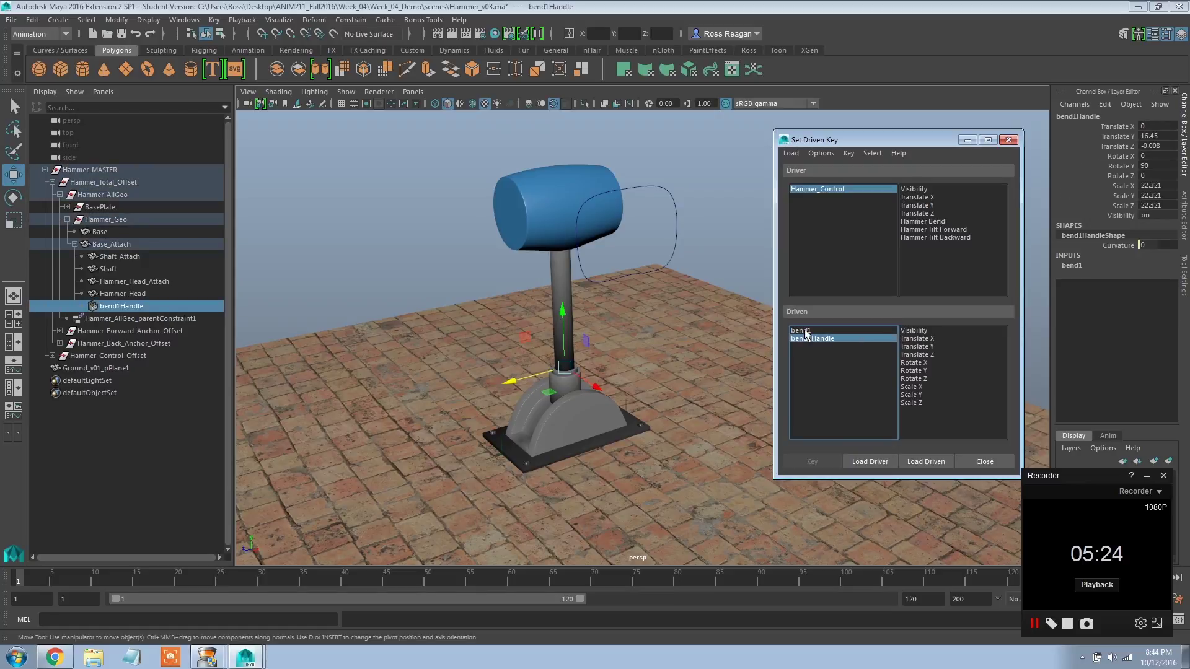
left_click(805, 330)
left_click(805, 337)
left_click(809, 330)
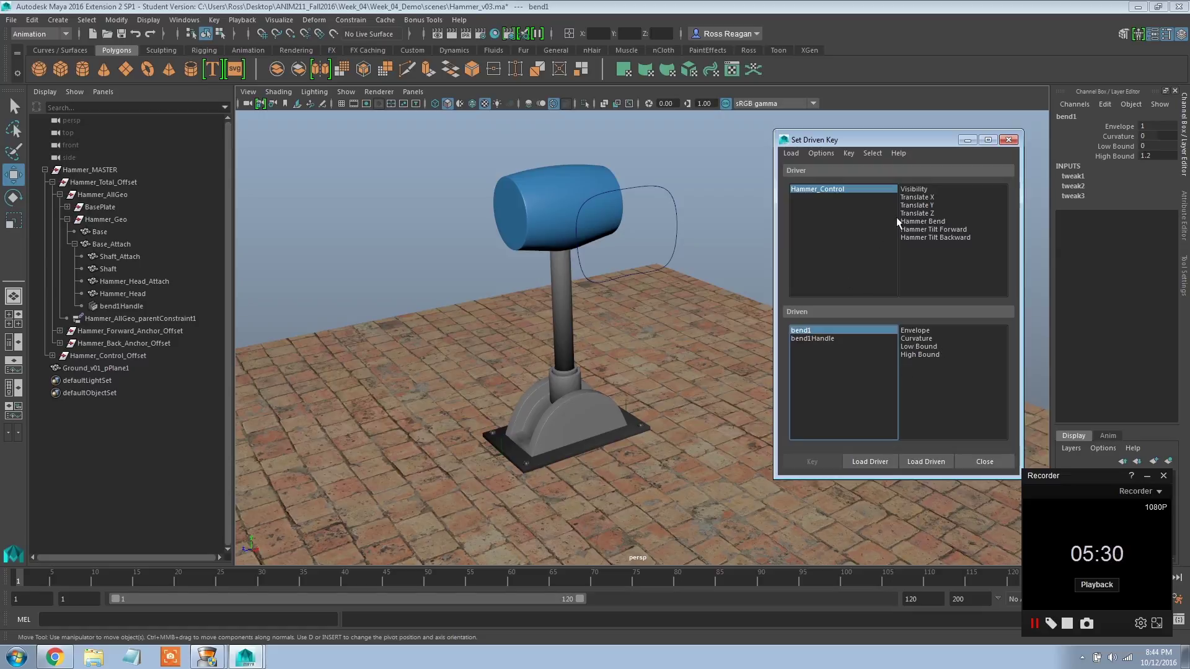
Step: Set a driven key linking Hammer_Control's Hammer Bend to bend1's Curvature in the neutral pose
left_click(916, 221)
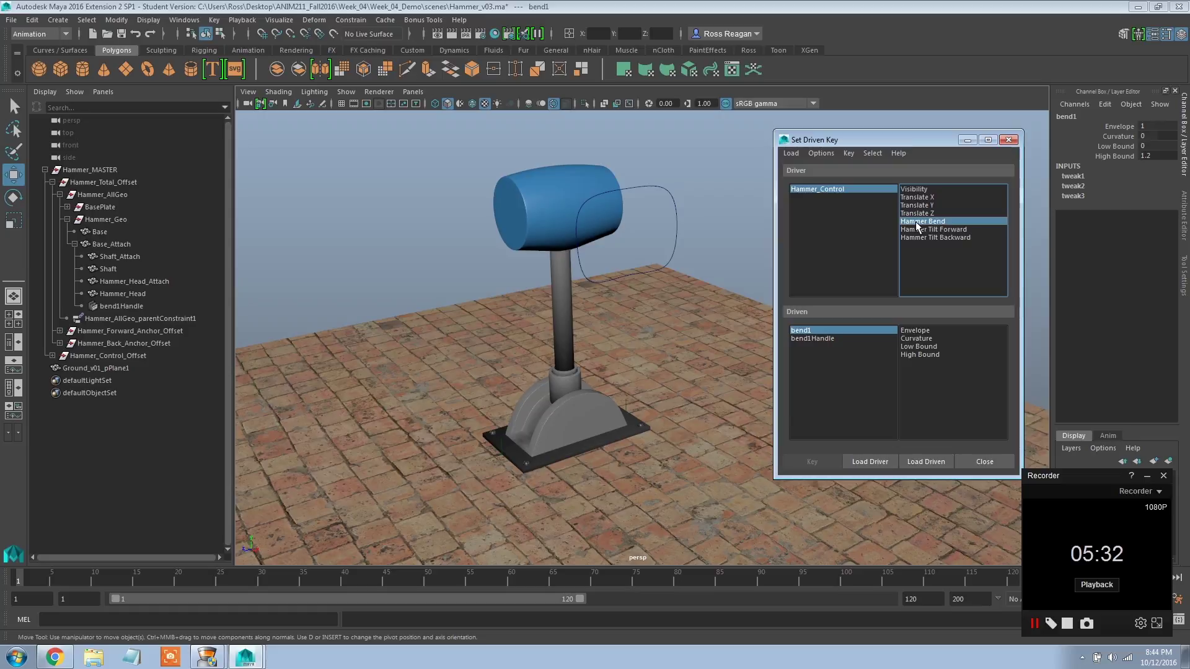
left_click(928, 339)
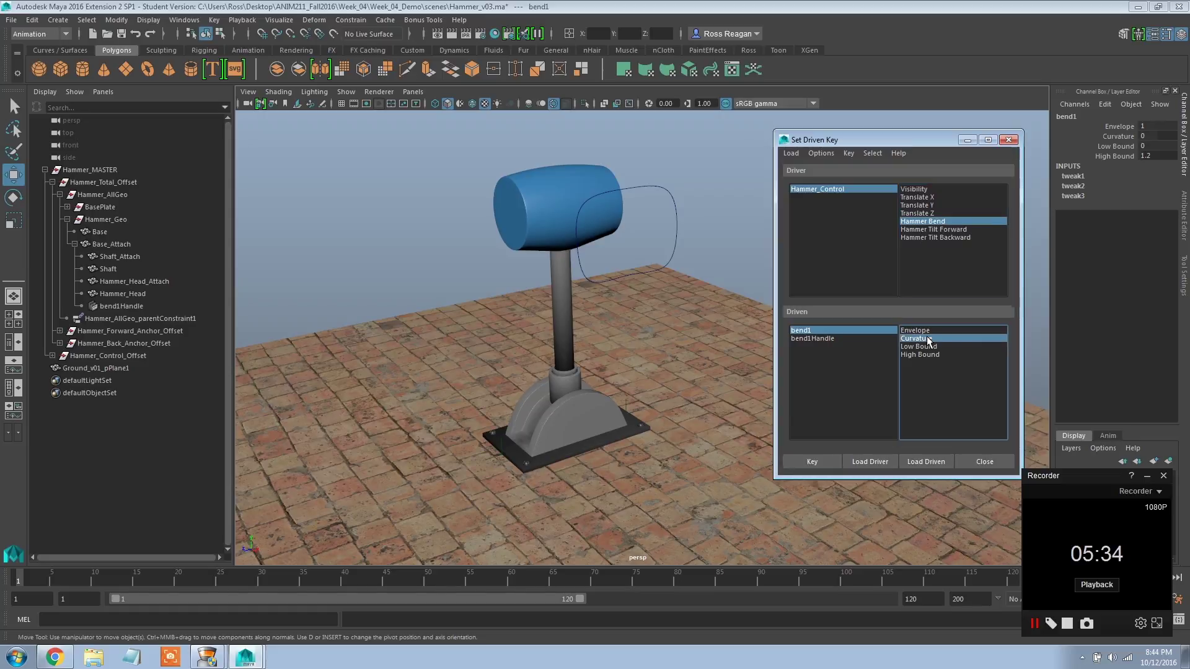
left_click(824, 461)
Step: Select Hammer_Control as the driver and raise its Hammer Bend attribute to 10
left_click(842, 188)
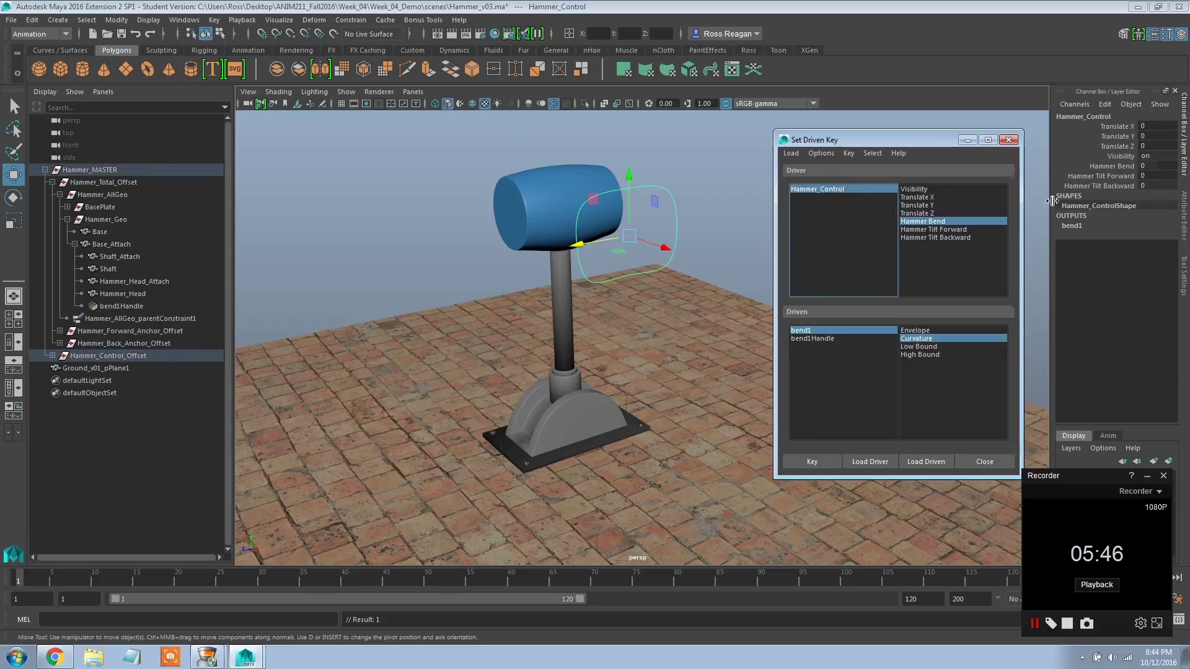
left_click(1129, 167)
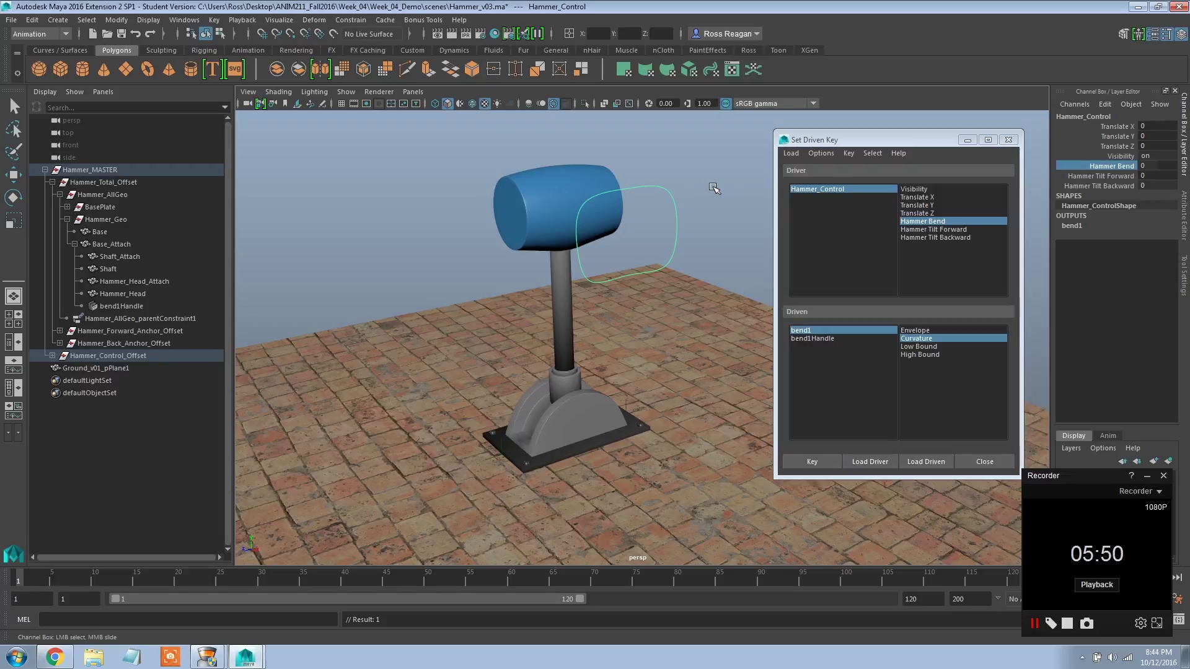
middle_click_drag(717, 188, 929, 184)
Step: Set bend1's Curvature to -75 and key it against Hammer Bend
left_click(865, 332)
key("w")
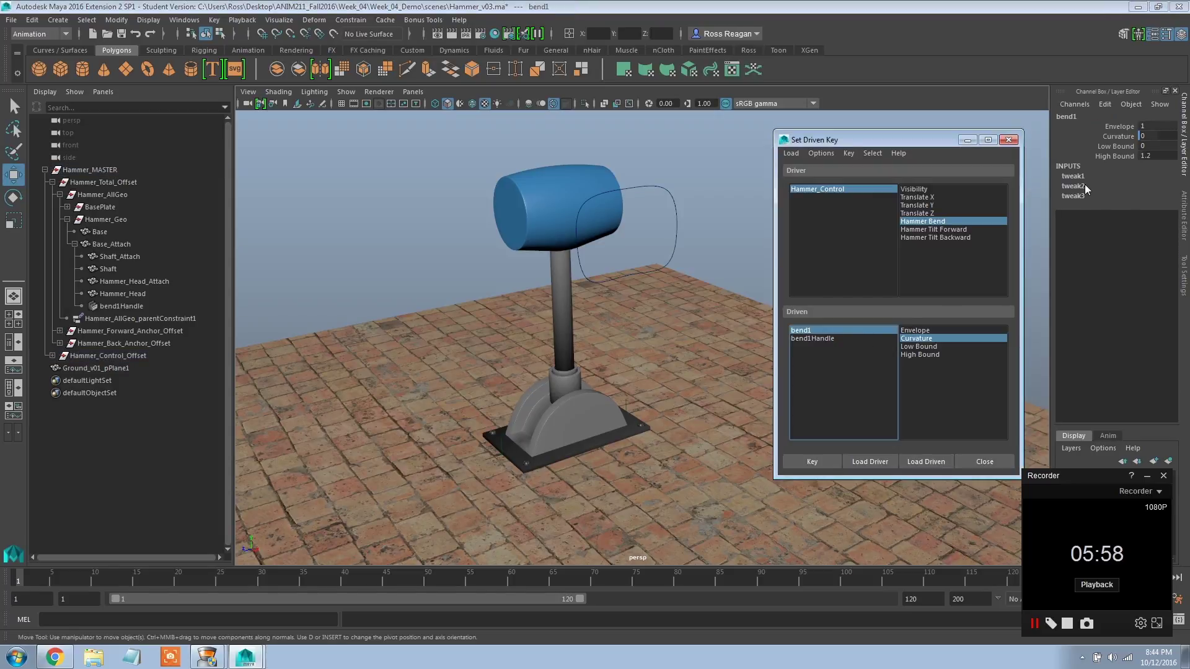
left_click(1118, 136)
middle_click_drag(644, 174, 602, 188)
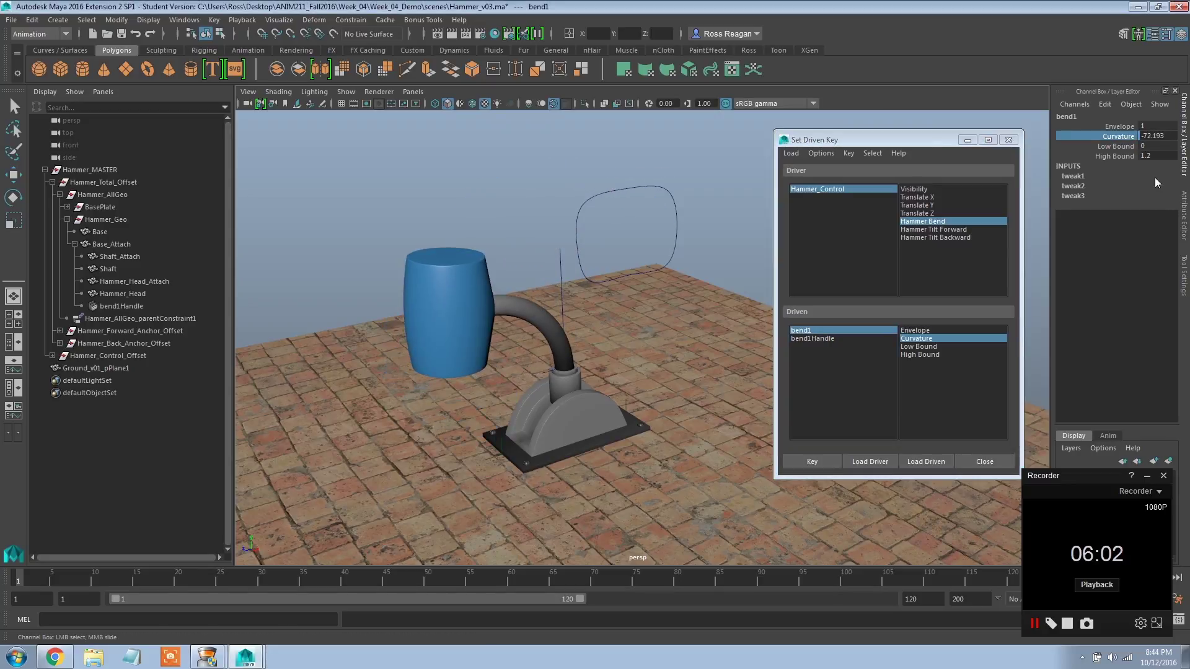
left_click(1157, 135)
type("-75")
key("Return")
left_click_drag(669, 344, 623, 358, "alt")
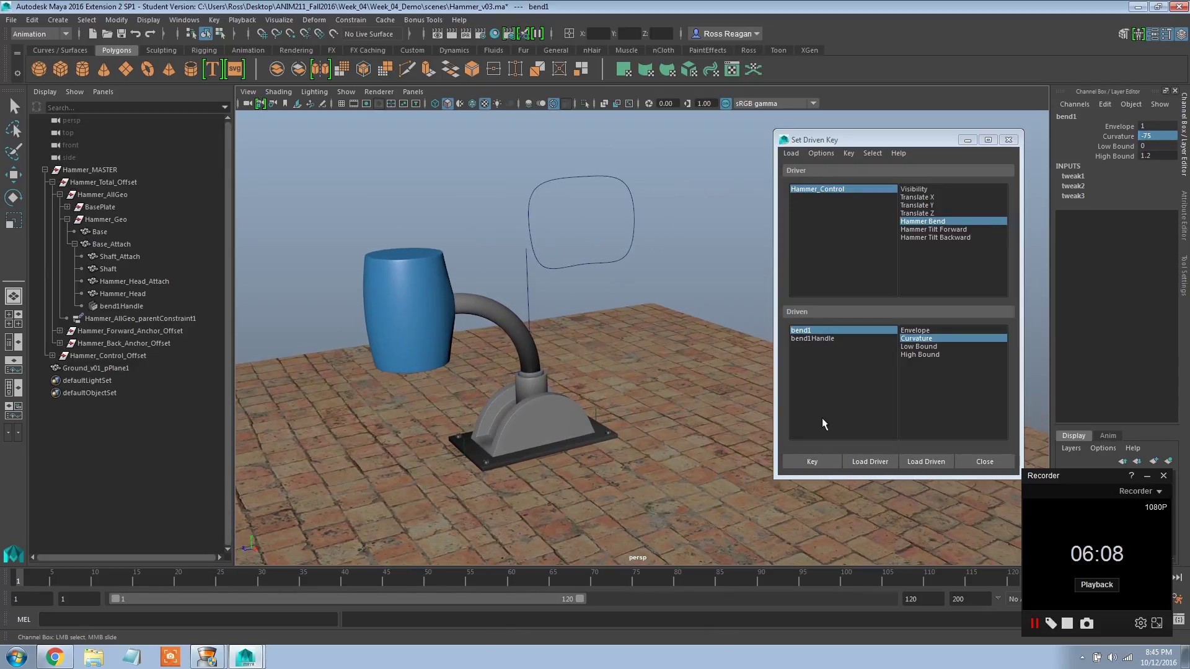
left_click(811, 458)
Step: Select Hammer_Control again and lower its Hammer Bend attribute to -10
left_click(811, 188)
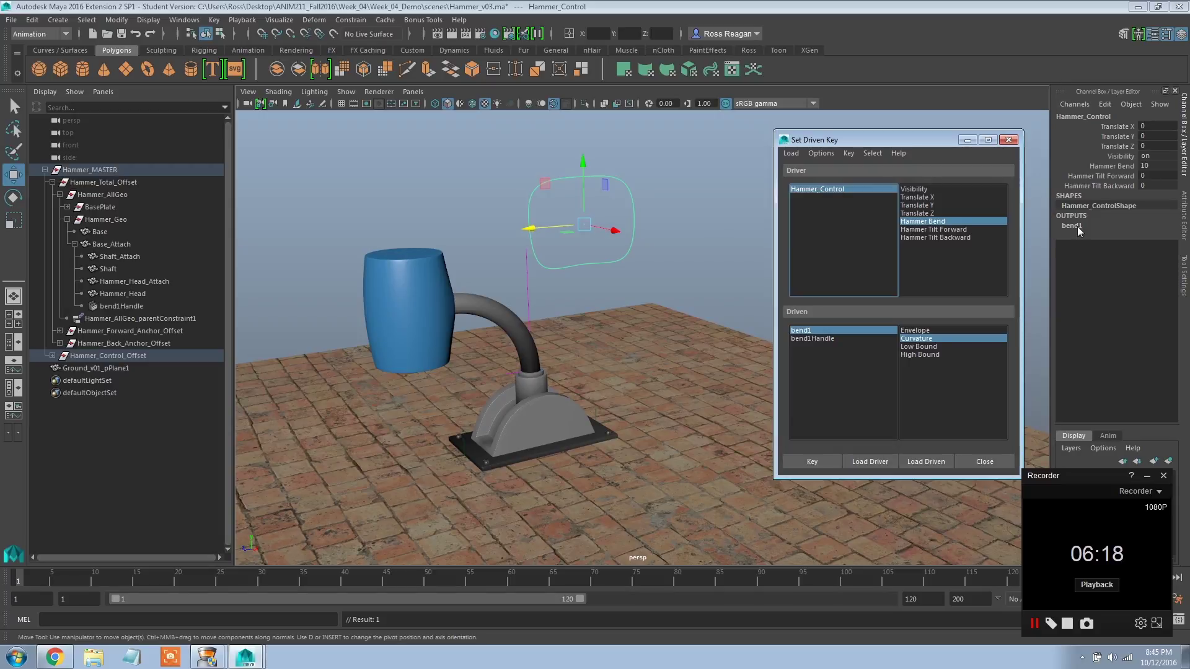
left_click(1114, 166)
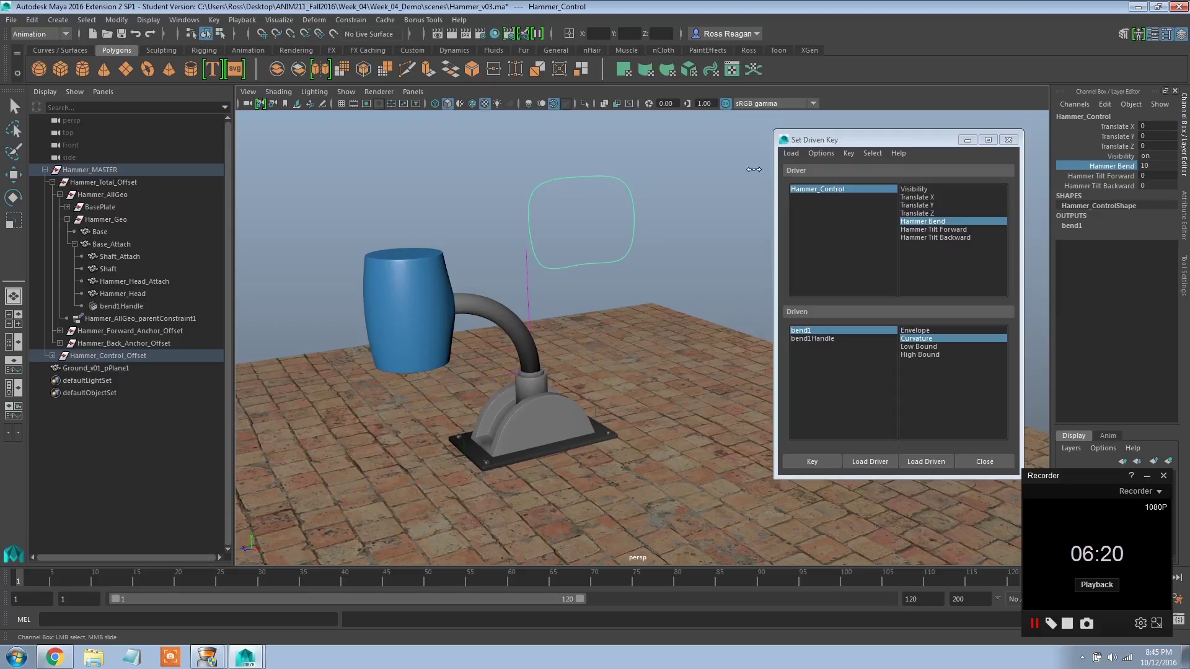
middle_click_drag(670, 169, 524, 169)
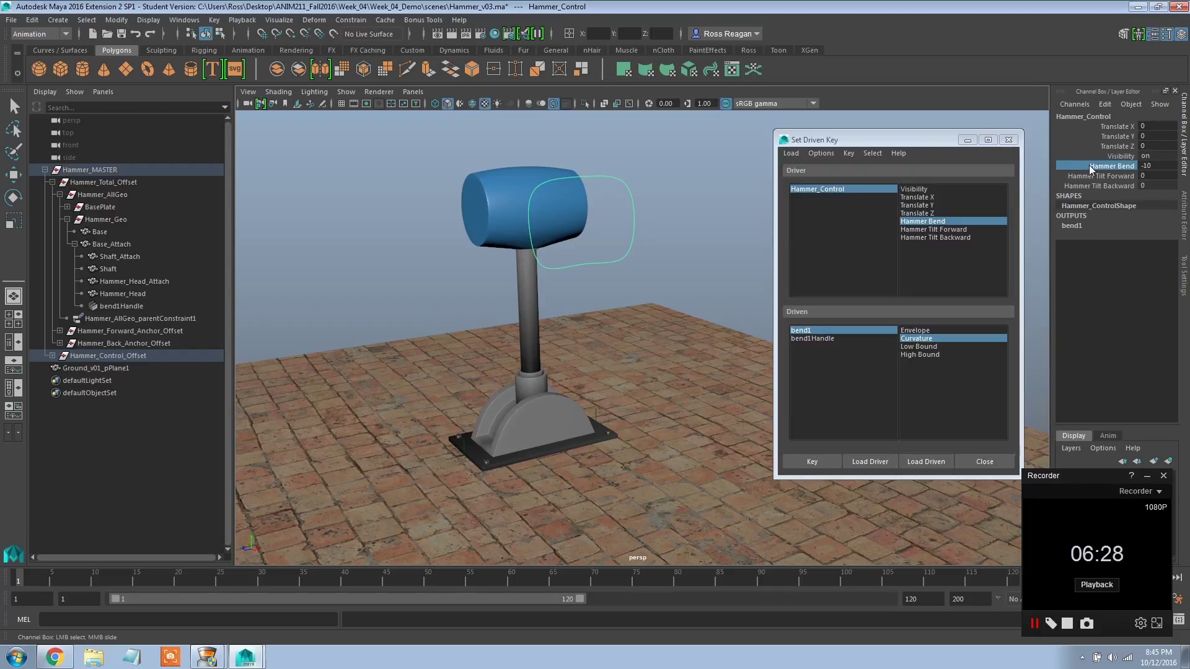
Step: Set bend1's Curvature to 75 and key it against Hammer Bend
left_click(824, 331)
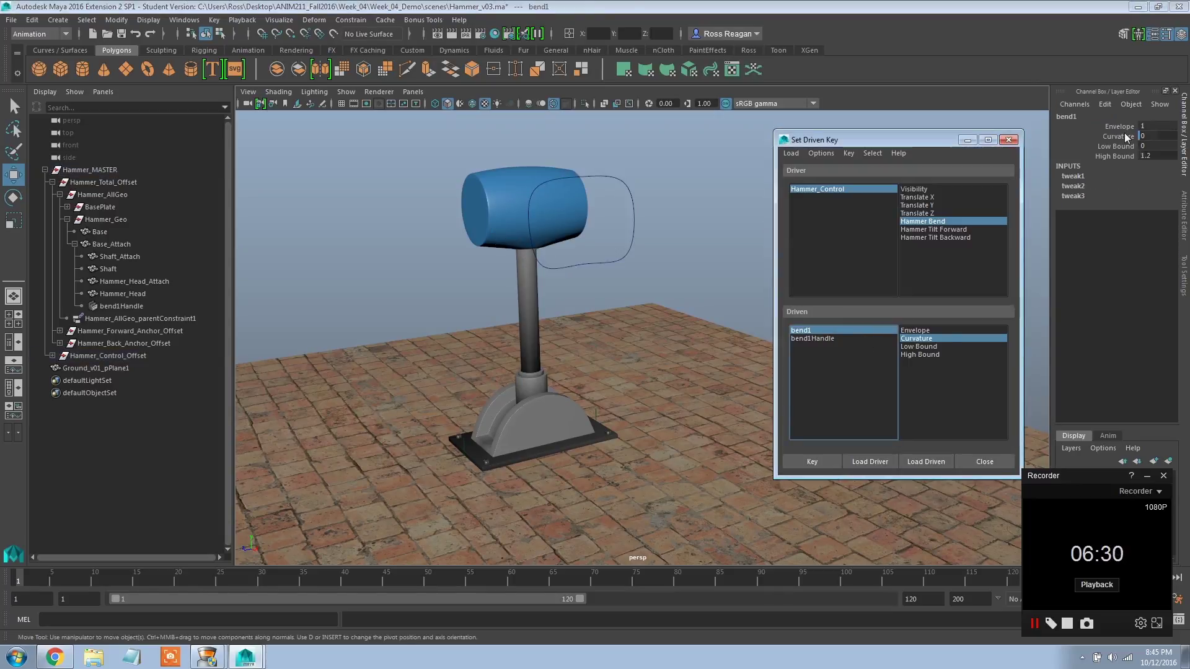
middle_click_drag(663, 235, 681, 252)
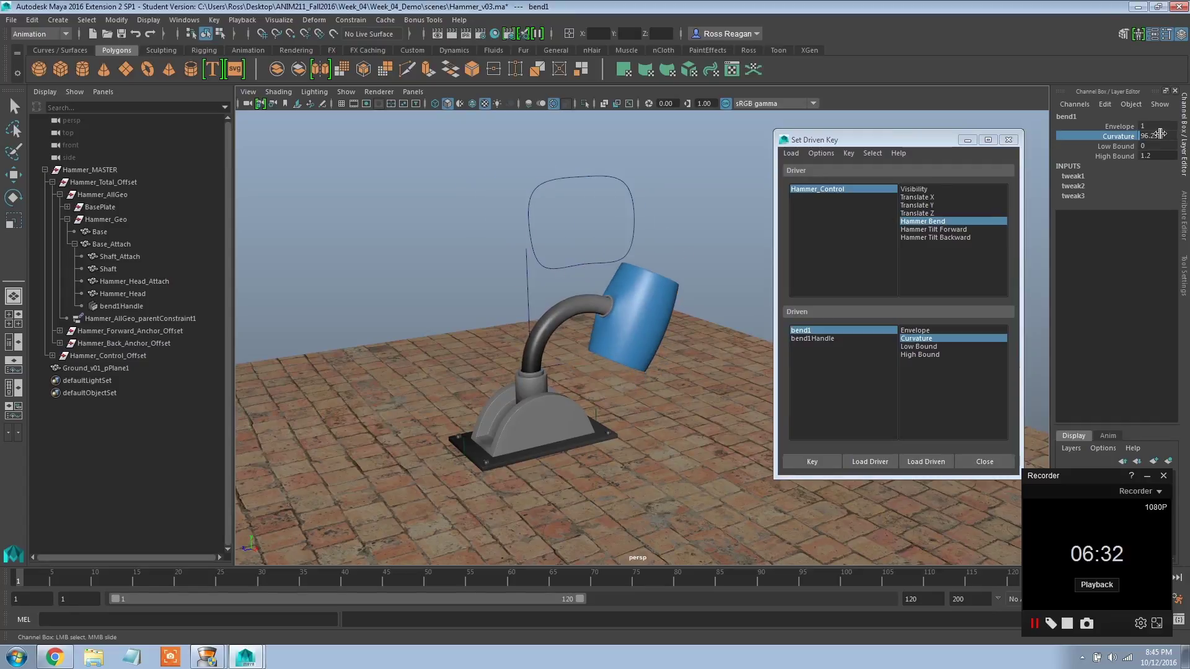
left_click(1160, 135)
type("75")
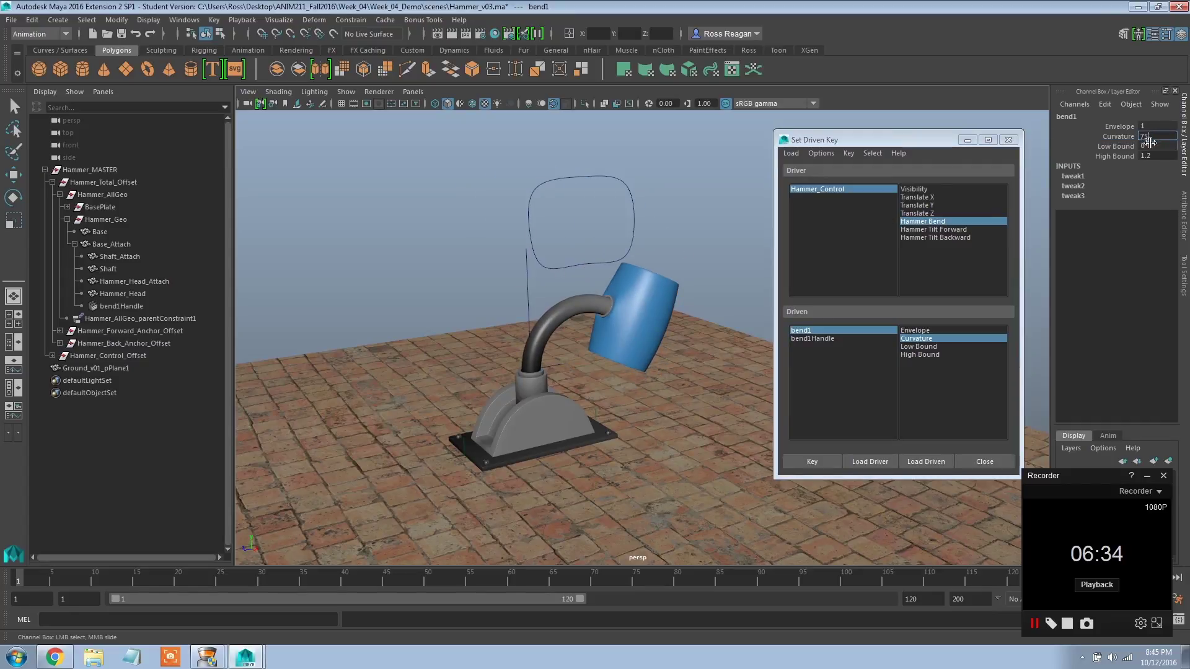
key("Return")
left_click_drag(676, 322, 684, 322, "alt")
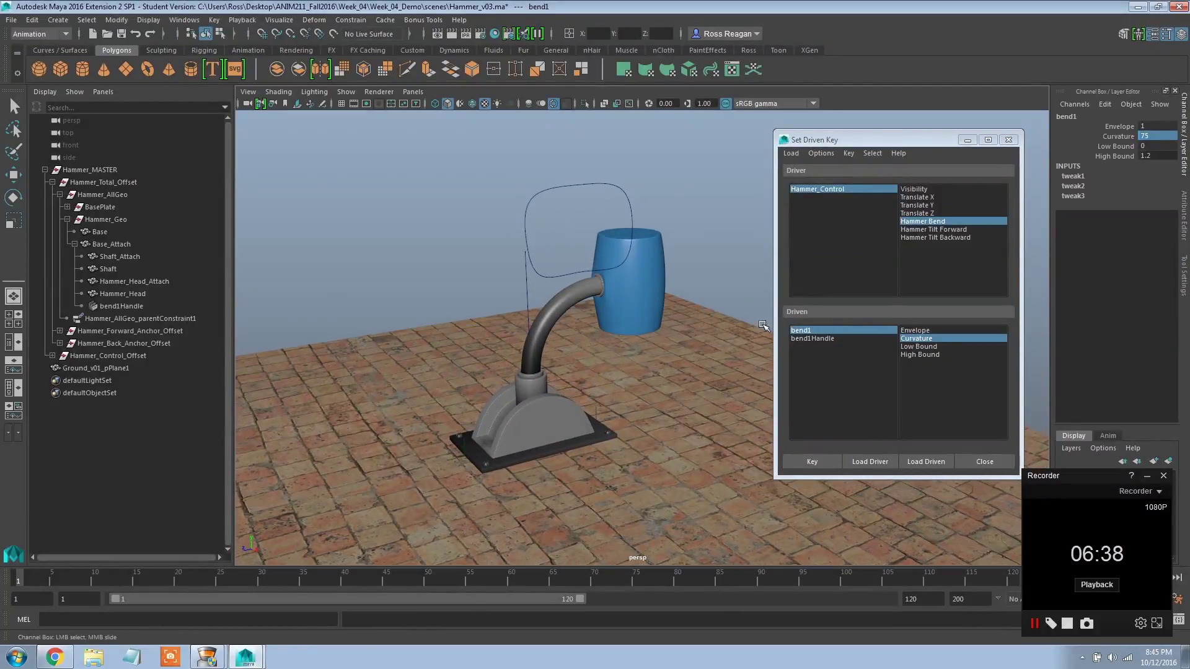
left_click(803, 463)
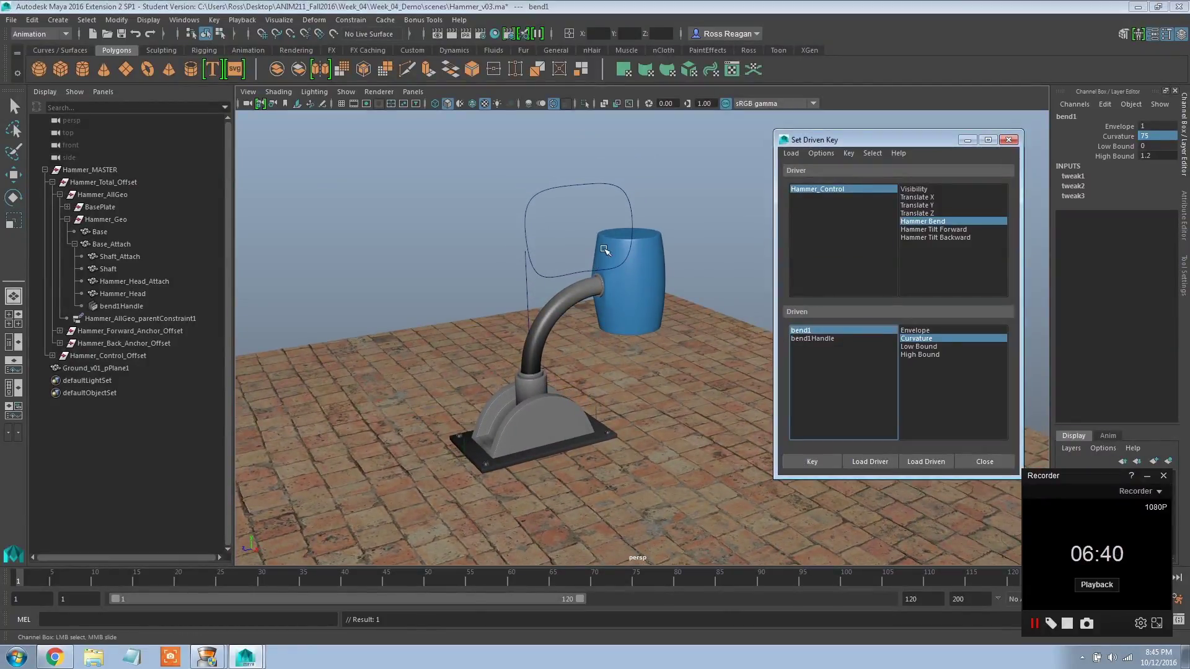
Step: Test the bend by varying Hammer_Control's Hammer Bend interactively, reset Hammer Bend to 0, and clear the selection
left_click(577, 186)
left_click(1110, 166)
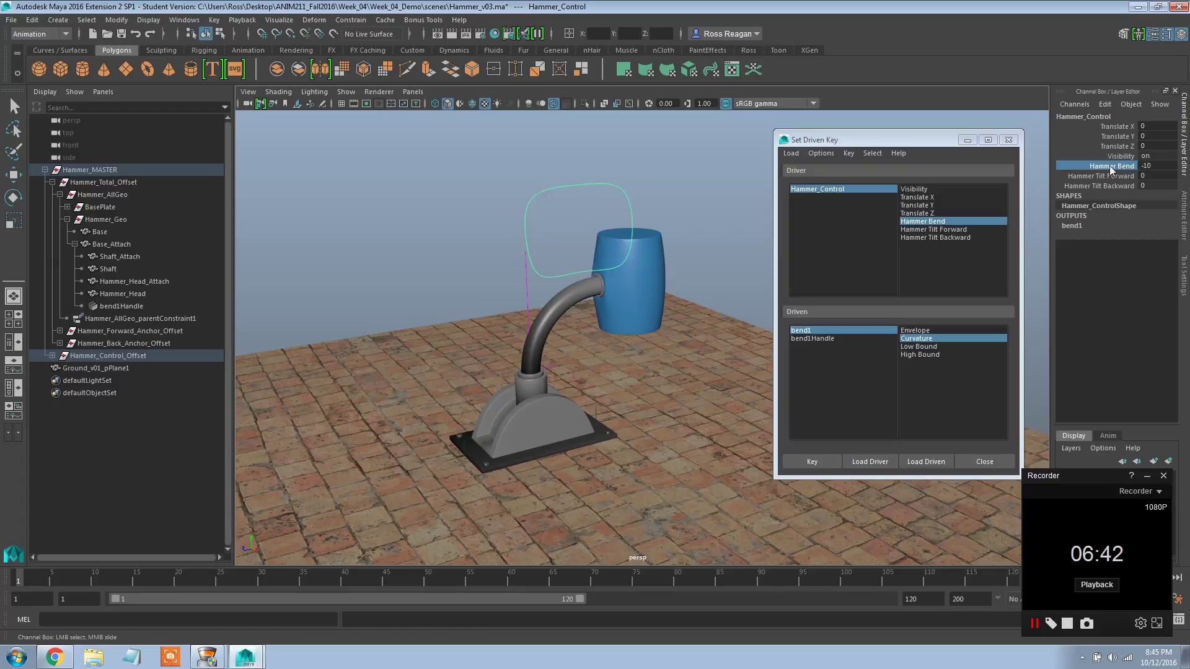
middle_click_drag(689, 172, 471, 241)
left_click(1156, 165)
type("0")
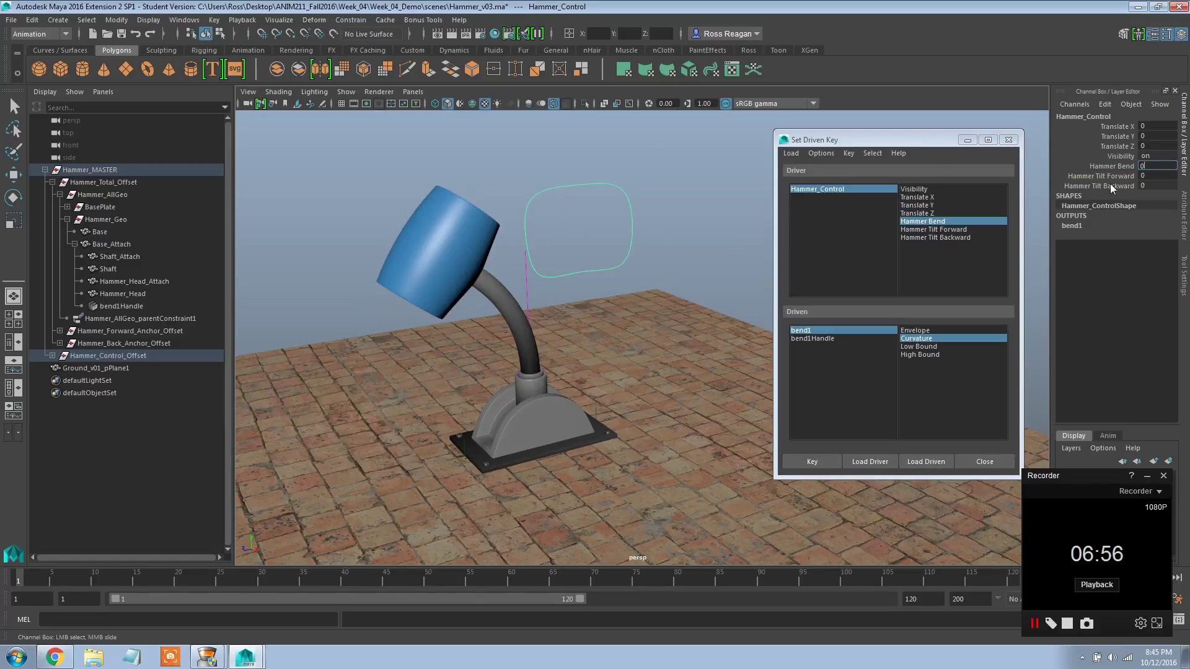
key("Return")
key("q")
left_click(641, 218)
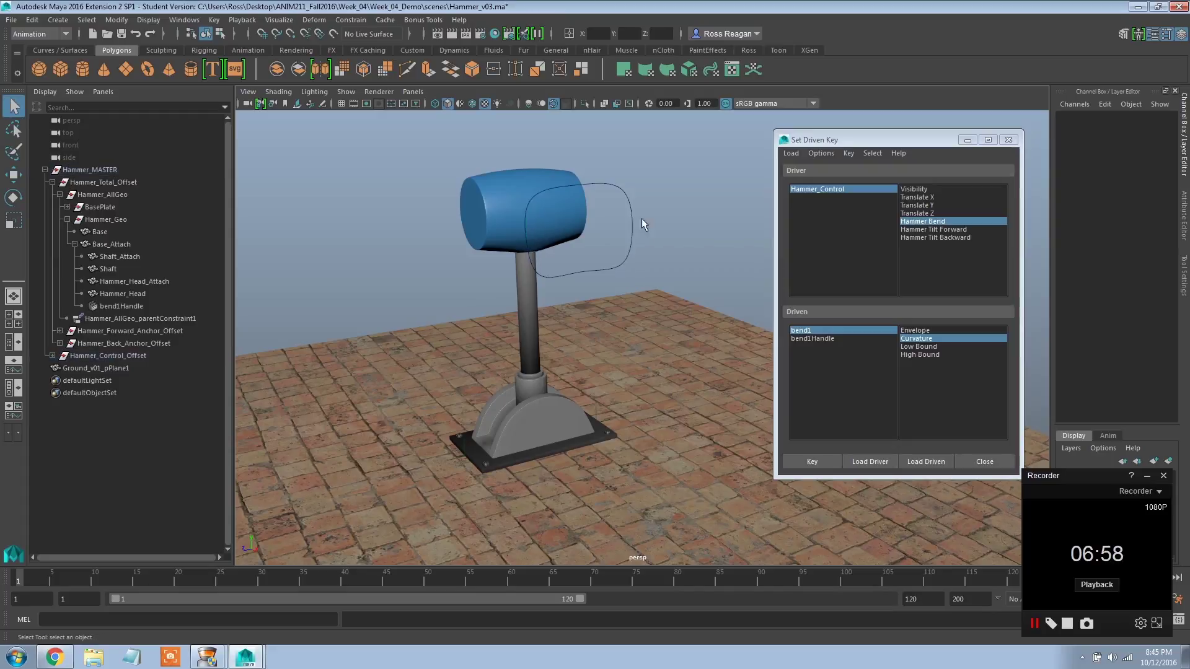
Step: Select bend1Handle in the hierarchy and inspect its placement inside the shaft with X-ray shading and the Rotate tool
left_click(120, 306)
key("w")
left_click(604, 103)
left_click_drag(668, 291, 626, 291, "alt")
key("e")
key("q")
key("e")
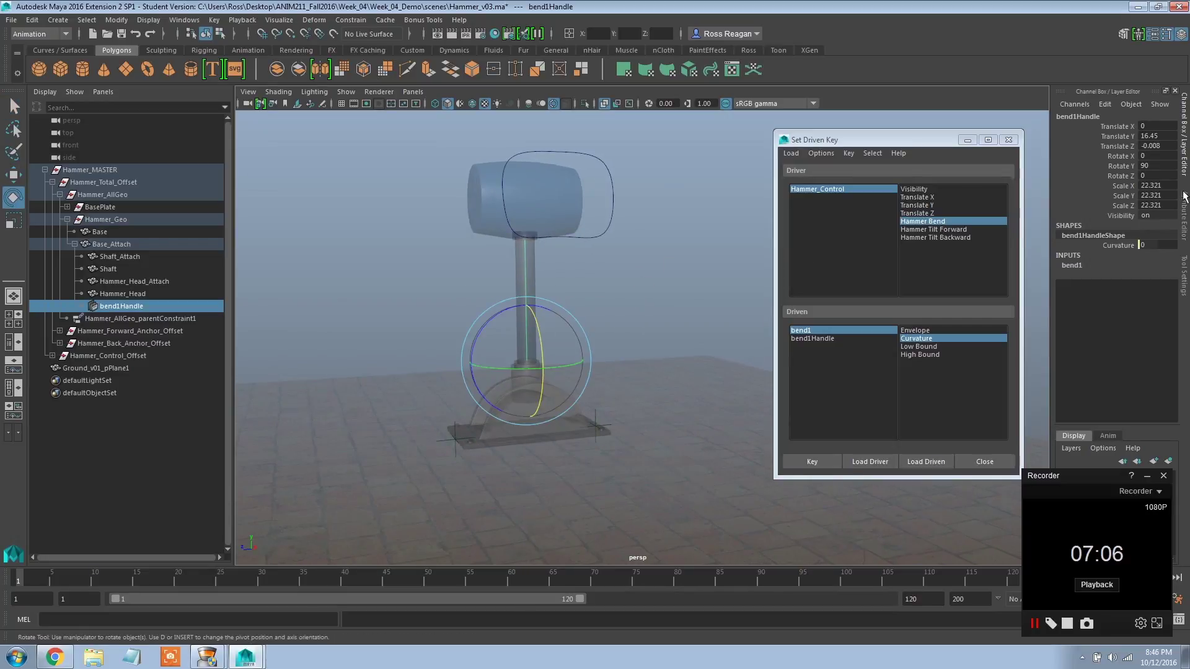
Step: Test Hammer_Control's Hammer Bend in X-ray view, turn X-ray off, and reset Hammer Bend to 0
left_click(594, 222)
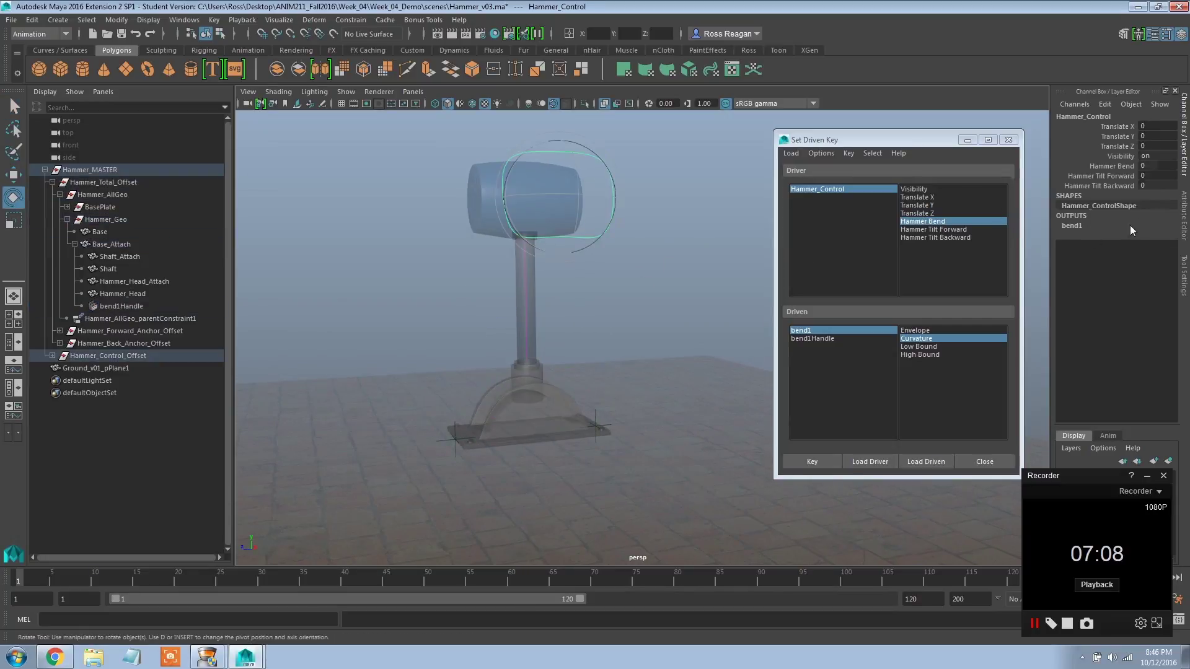
left_click(1125, 166)
middle_click_drag(674, 227, 719, 257)
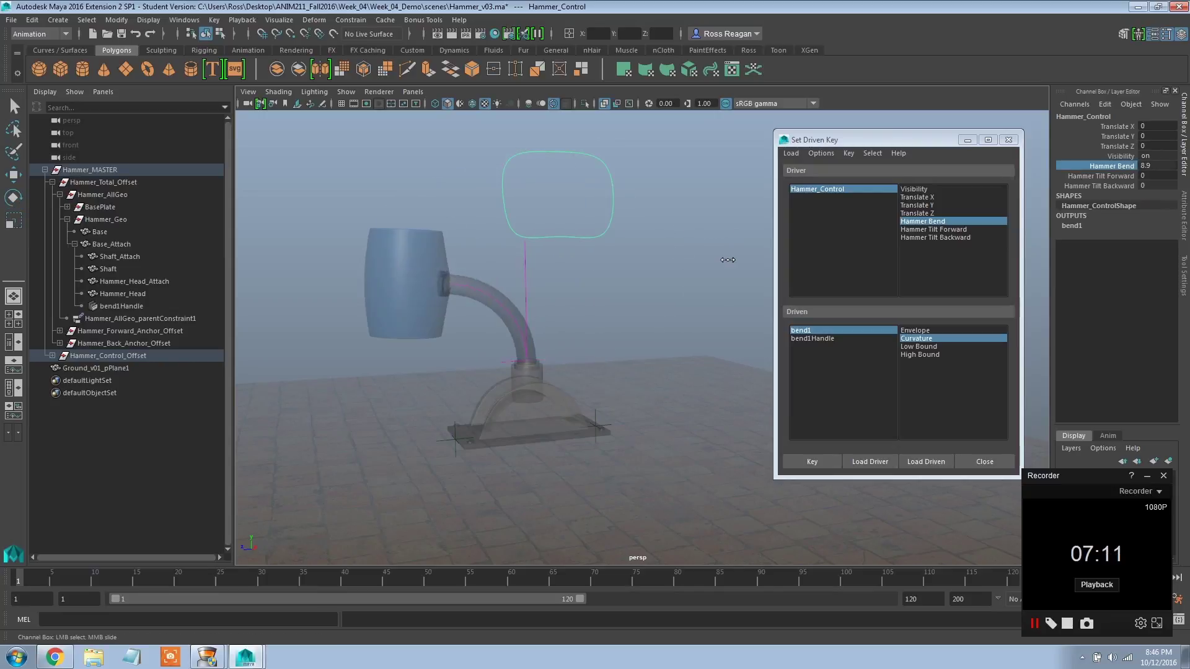
left_click(604, 104)
left_click(1155, 165)
type("0")
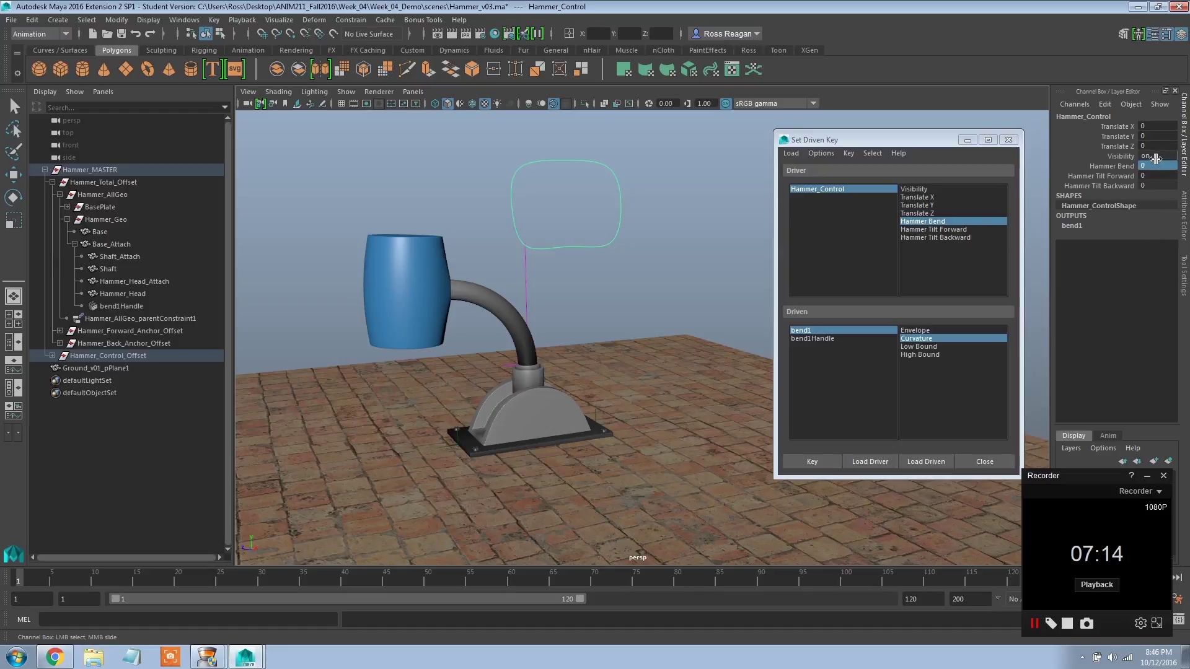
key("Return")
key("q")
left_click(655, 309)
Step: Try rotating the anchor locators at the ends of the base plate, and undo the rotations
left_click_drag(653, 306, 681, 337, "alt")
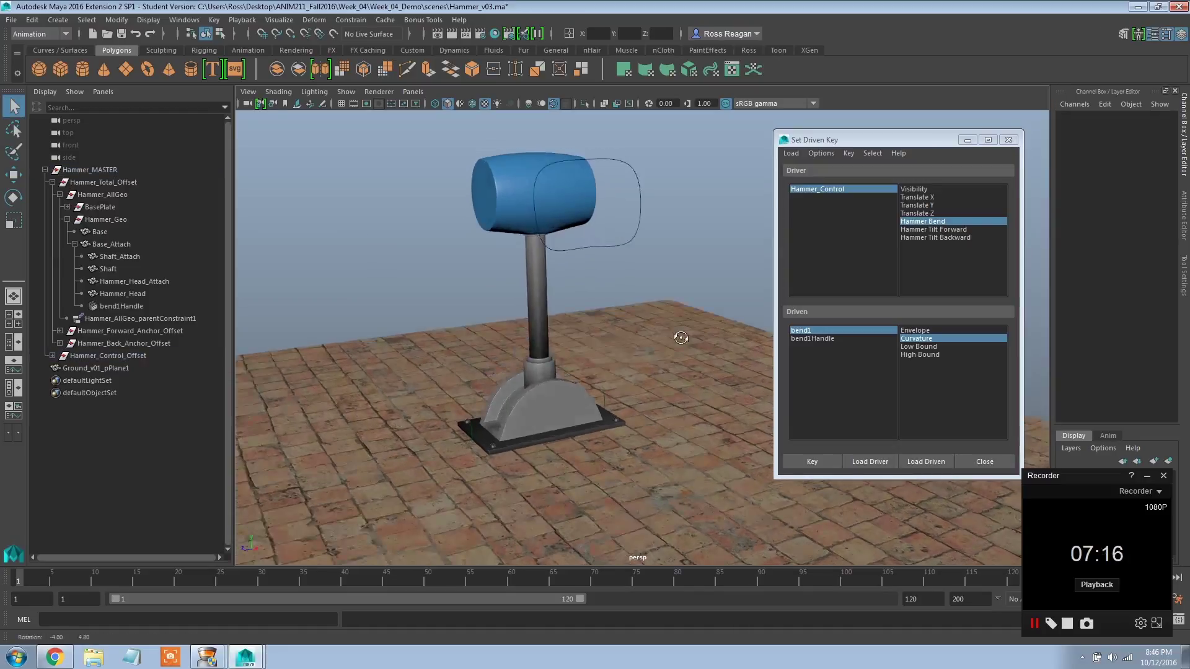
scroll(682, 366, "up", 3)
scroll(650, 419, "up", 4)
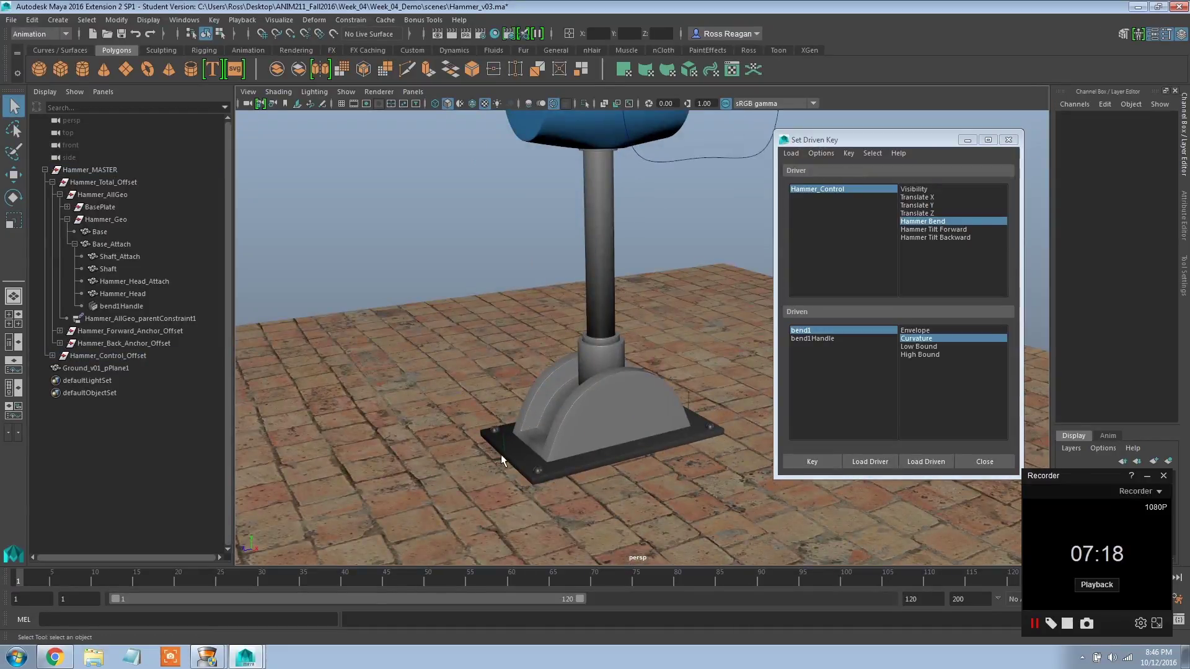
left_click(502, 459)
left_click(500, 446)
left_click_drag(500, 446, 519, 451, "alt")
key("e")
left_click_drag(455, 381, 670, 436)
key("ctrl+z")
left_click(666, 420)
key("ctrl+z")
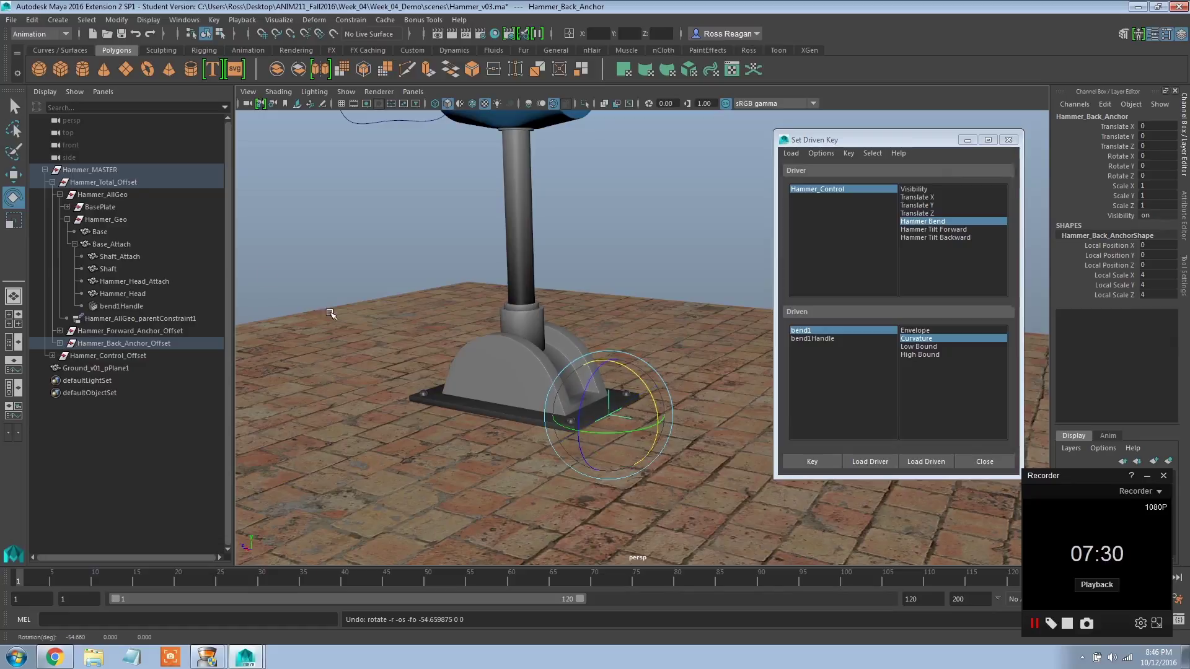
Step: Collapse Hammer_AllGeo under Hammer_Total_Offset and inspect it along with the forward and back anchor offset groups
left_click(52, 182)
left_click(90, 183)
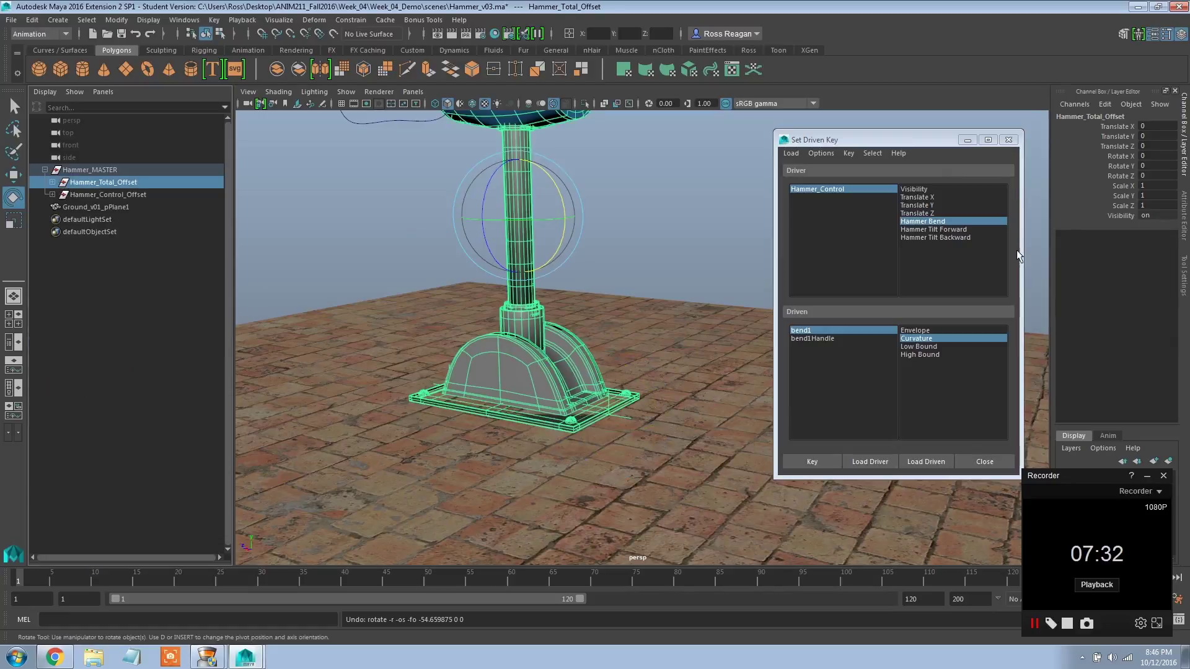
left_click(52, 182)
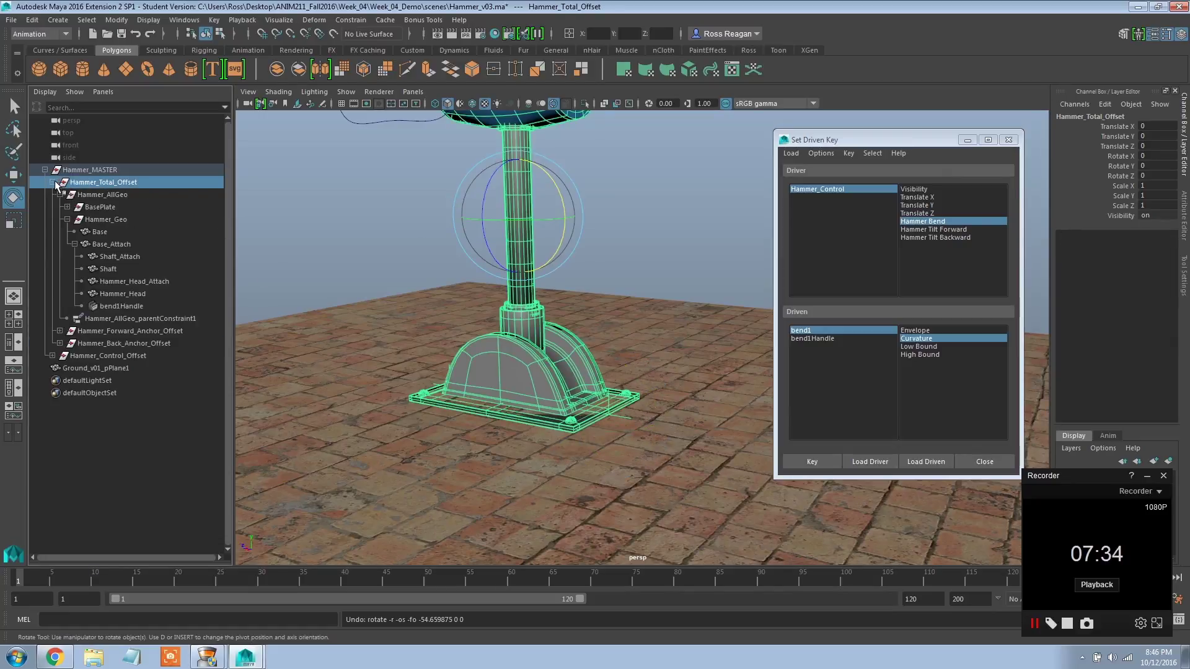
left_click(59, 194)
left_click(82, 197)
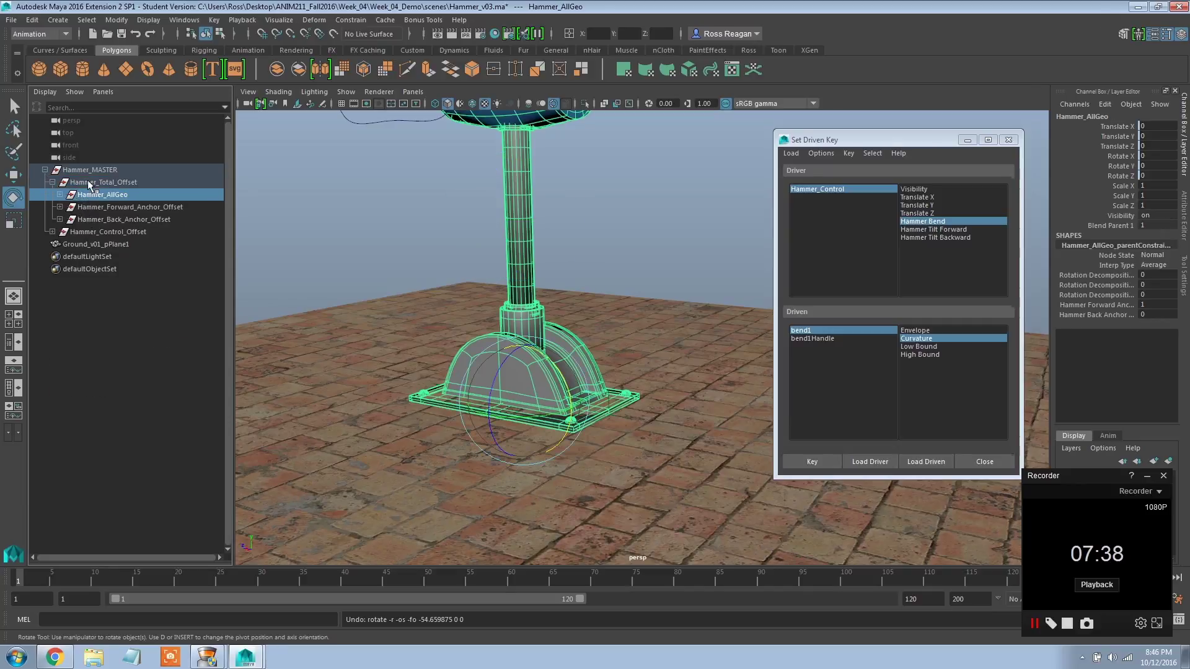
left_click_drag(488, 369, 513, 382, "alt")
key("q")
key("w")
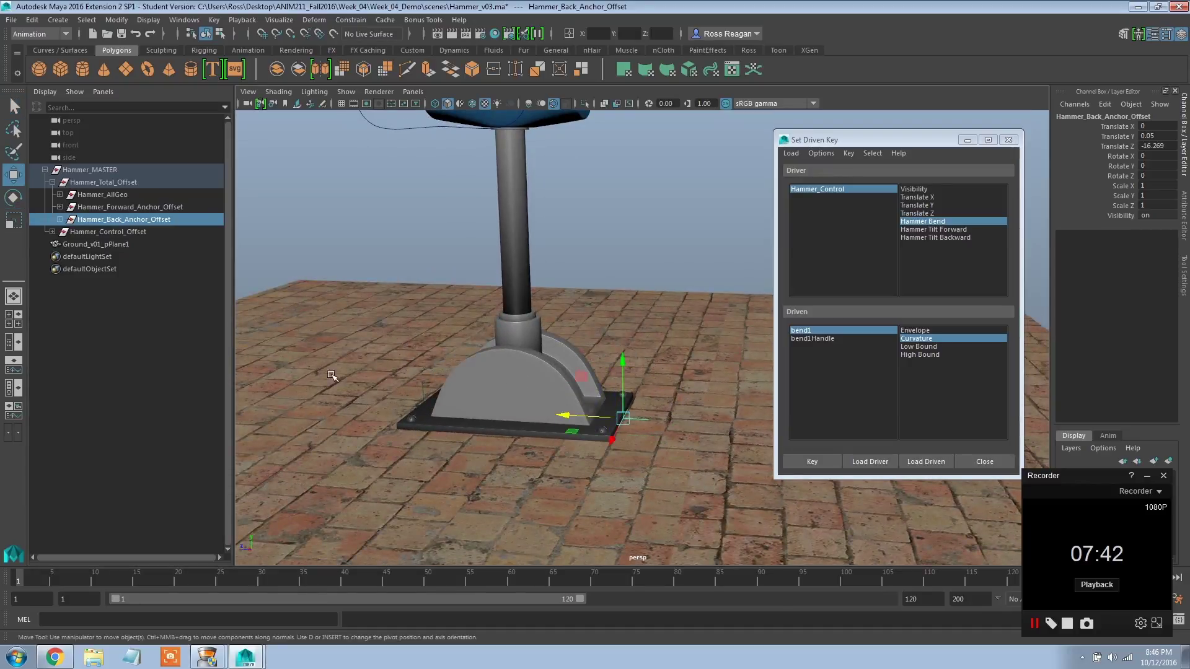
left_click(130, 207)
left_click(127, 195)
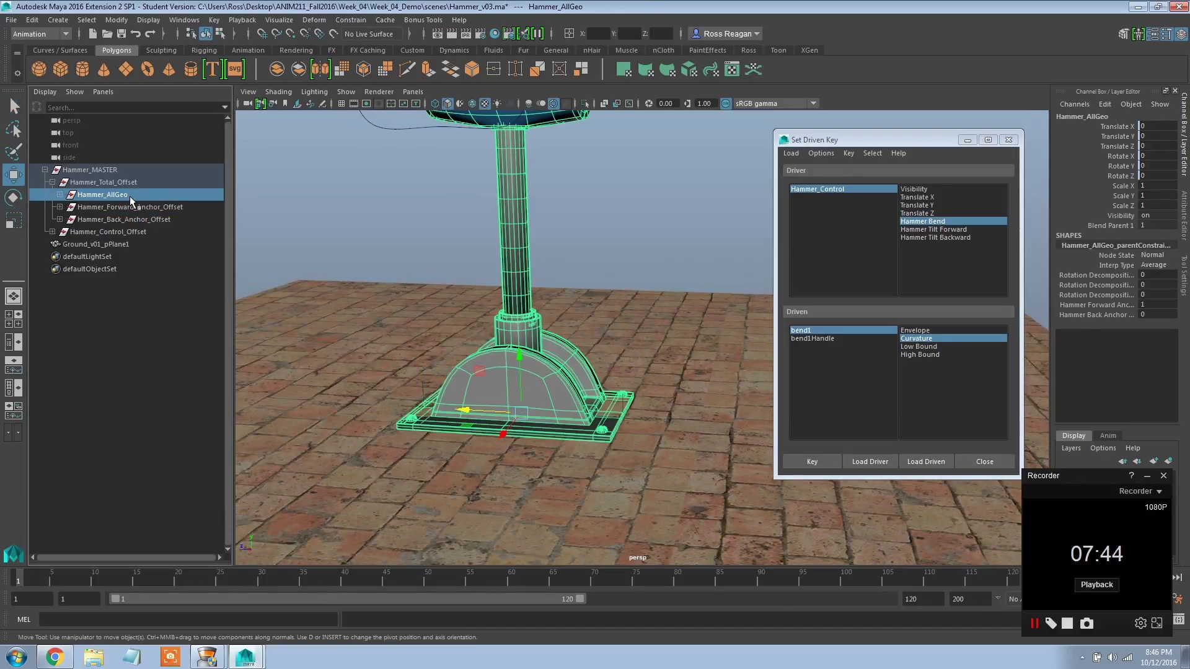
Step: Expand Hammer_AllGeo under Hammer_Total_Offset and select Hammer_AllGeo_parentConstraint1
left_click(138, 219)
left_click(141, 207)
left_click(127, 195)
left_click(60, 194)
left_click(67, 220)
left_click(99, 231)
right_click(99, 232)
left_click(96, 234)
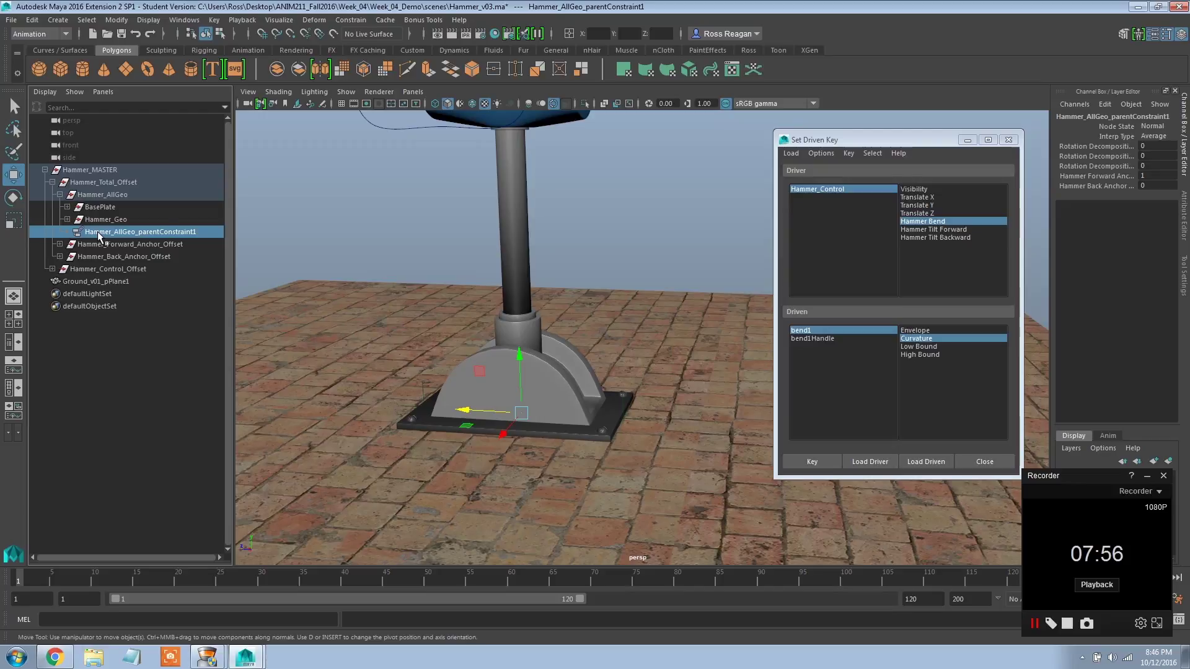
Step: Test the parent constraint by varying its Hammer Back Anchor weight and trying the Rotate tool beside the base plate
left_click(1098, 187)
middle_click_drag(634, 206, 741, 199)
left_click(1150, 186)
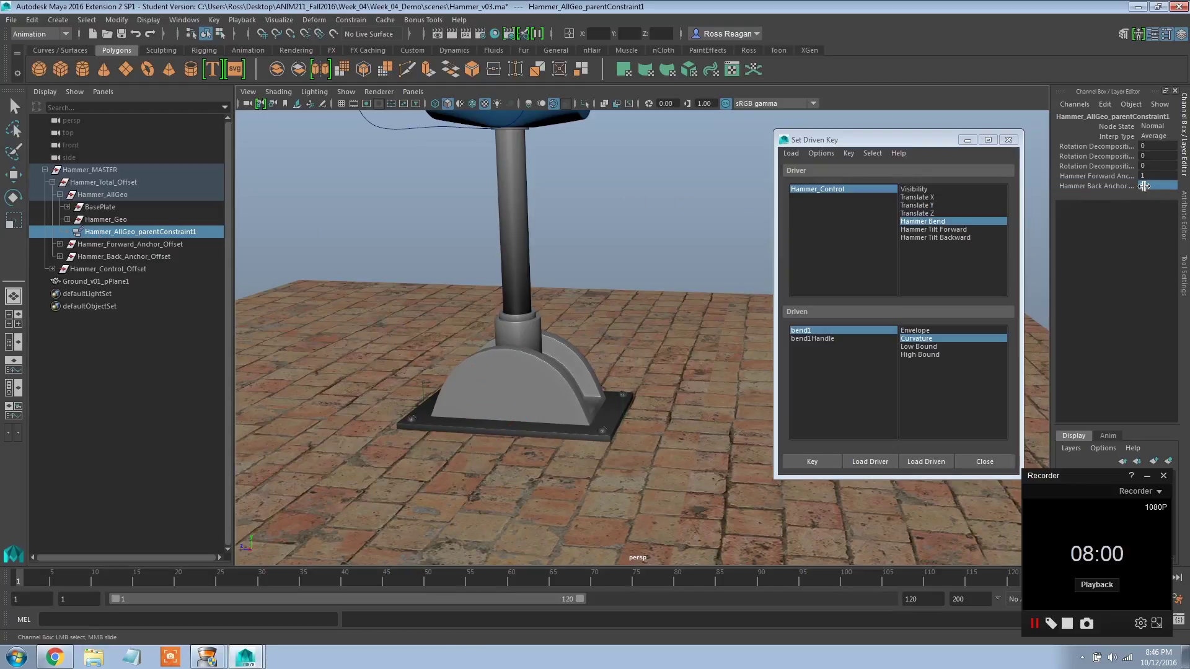
left_click(646, 401)
key("e")
left_click_drag(642, 383, 619, 428)
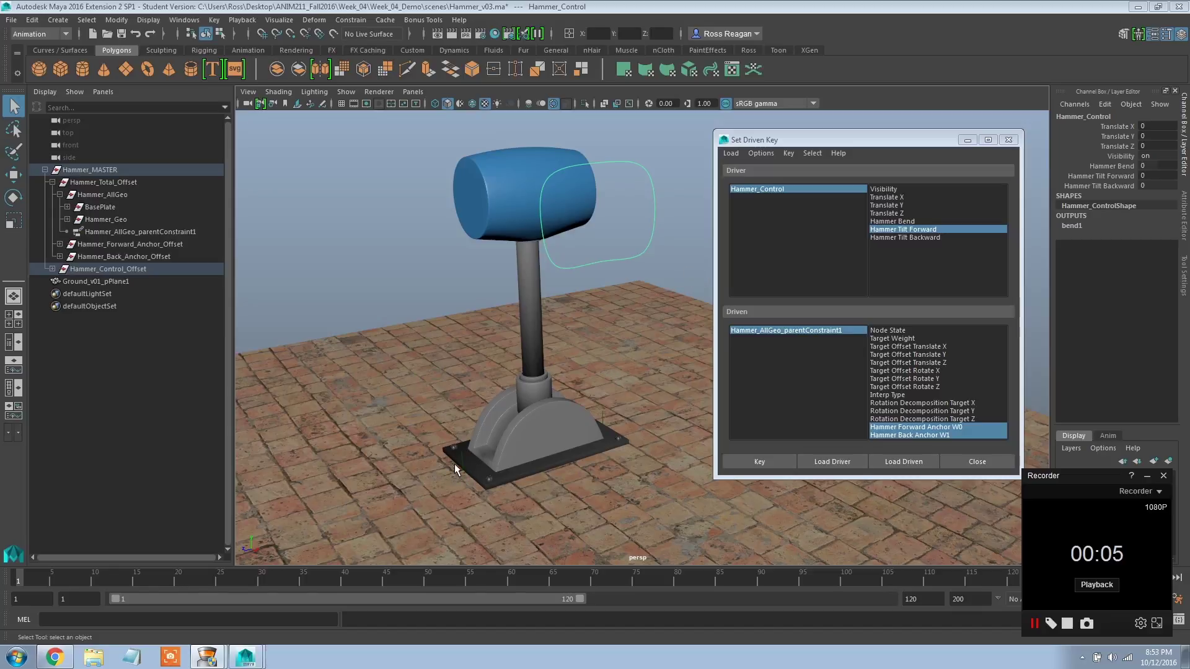
Step: Load Hammer_Control as the driver and Hammer_AllGeo_parentConstraint1 as the driven object for Set Driven Key
left_click(1079, 186)
left_click(1081, 178)
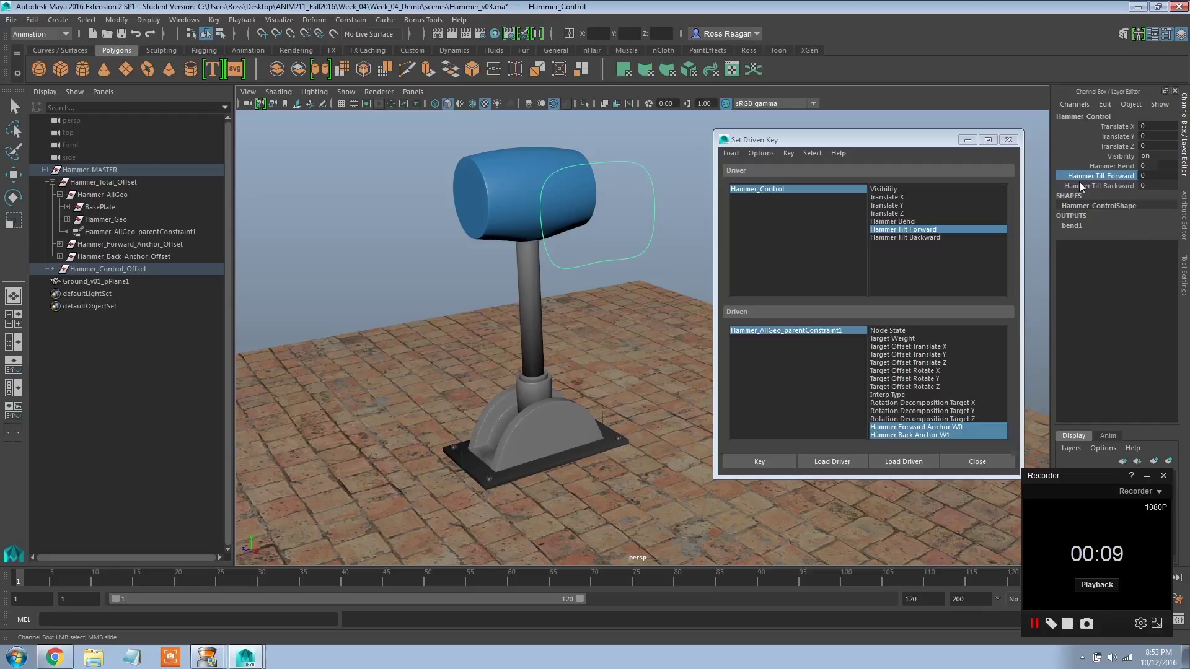
left_click(1079, 186)
left_click(1080, 178)
left_click(834, 458)
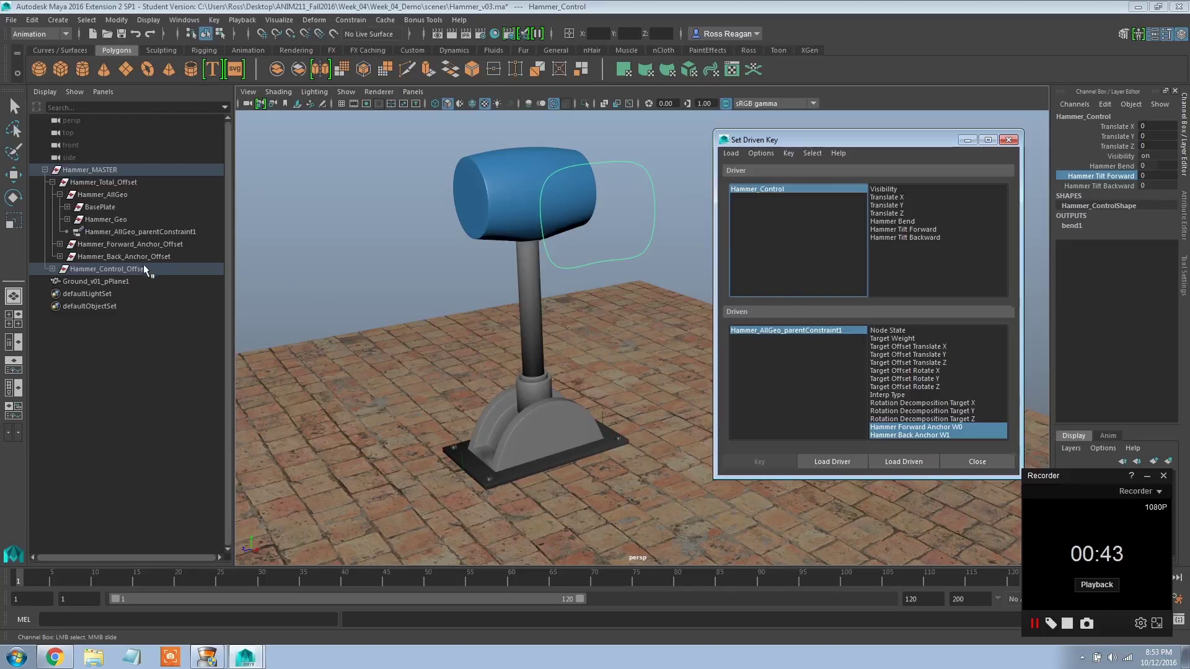
left_click(135, 232)
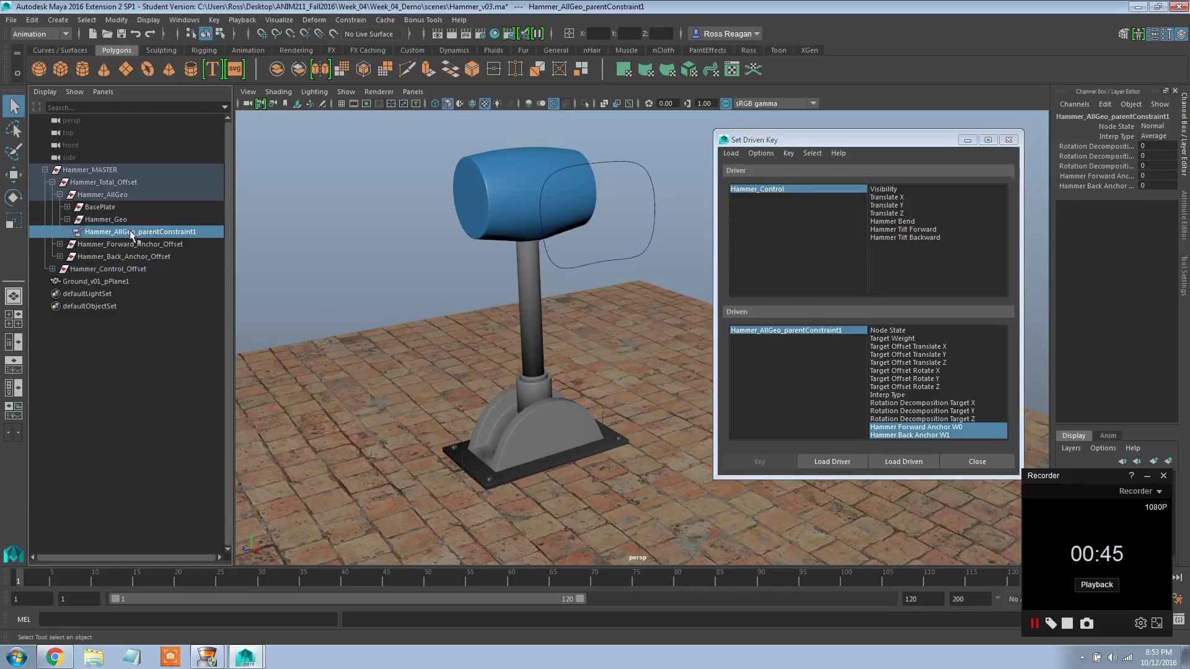
left_click(902, 464)
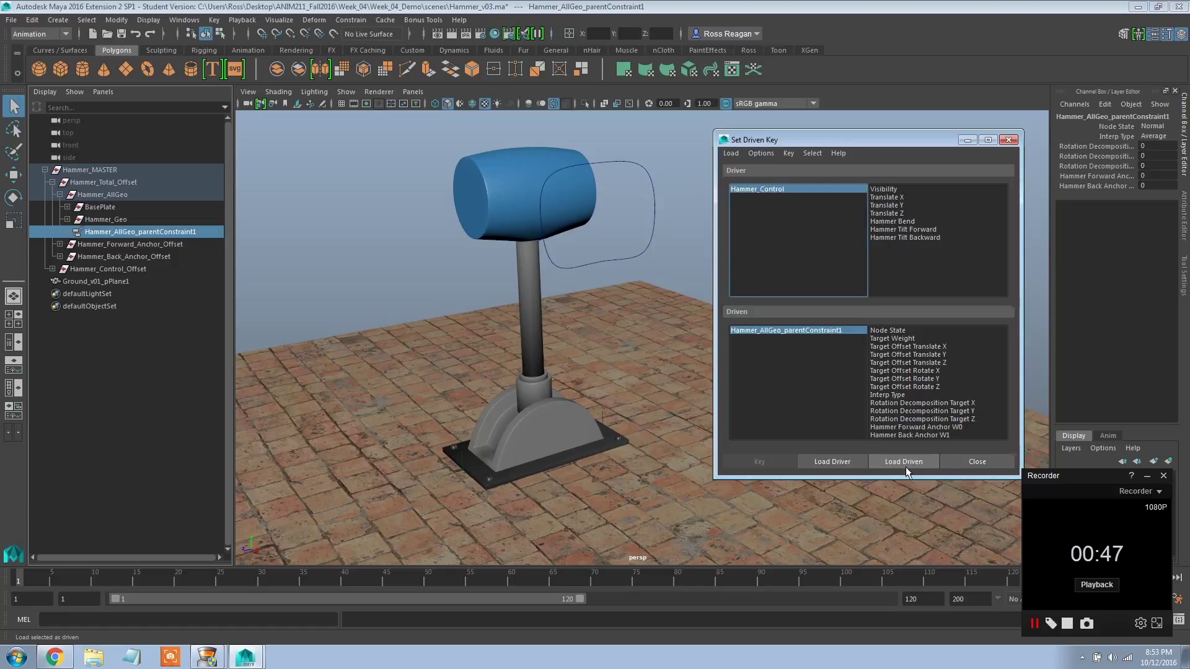
left_click(798, 373)
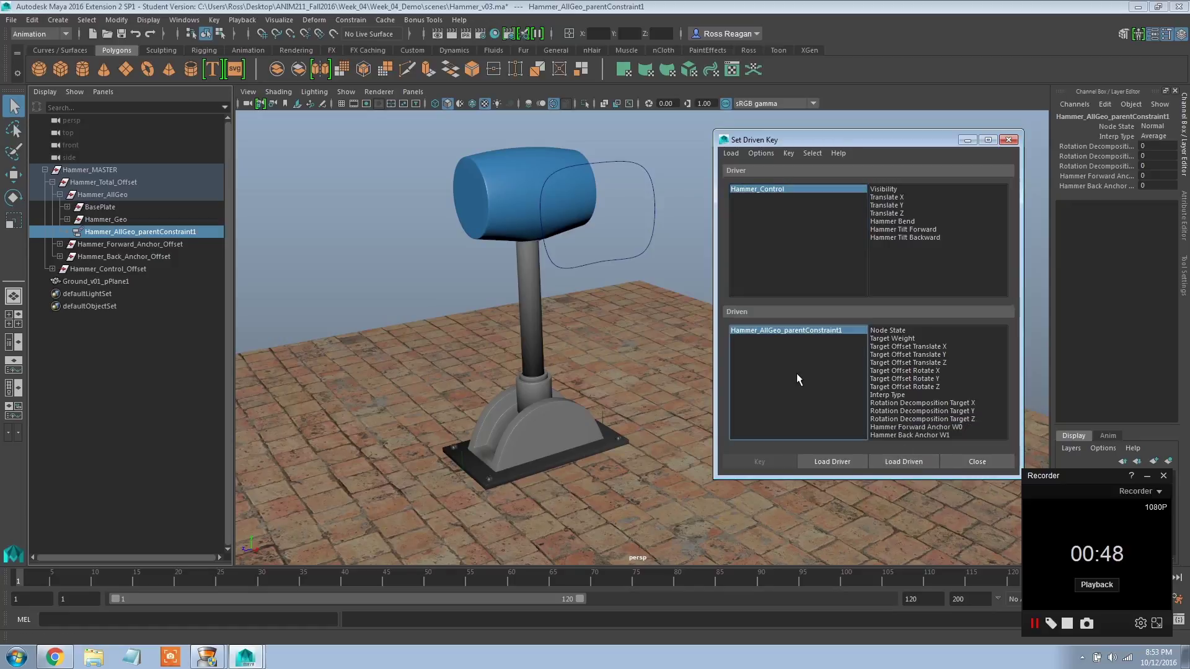
Step: Key Hammer Forward Anchor W0 and Hammer Back Anchor W1 at 0 against Hammer Tilt Forward at 0
left_click(901, 231)
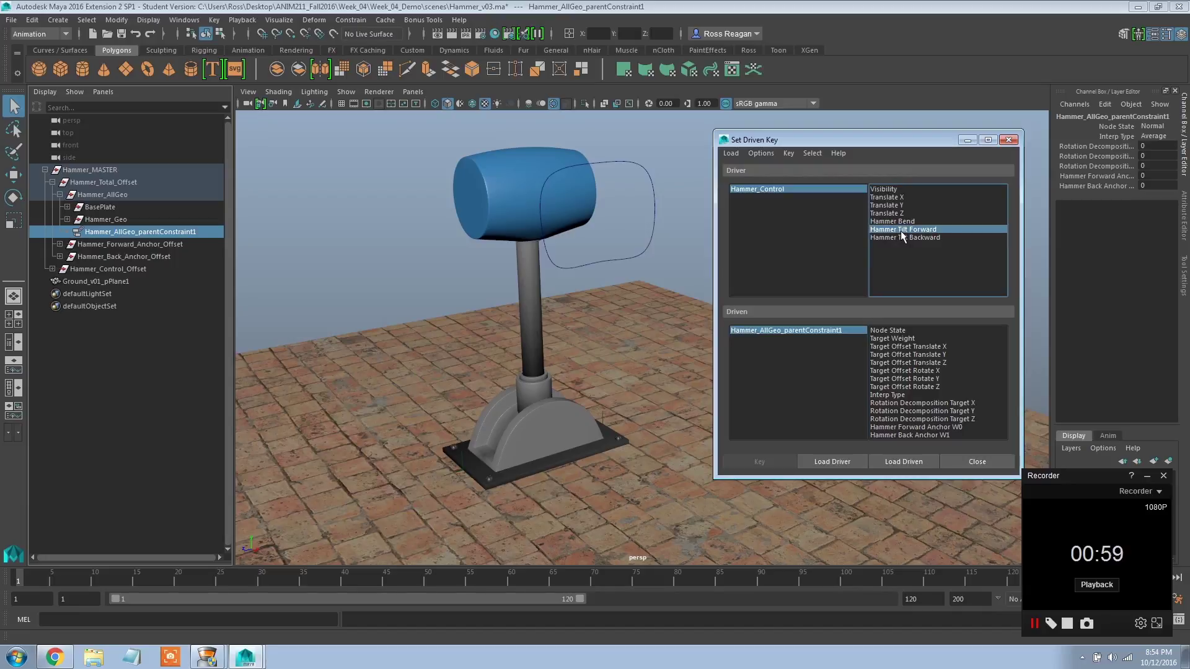
left_click(934, 429)
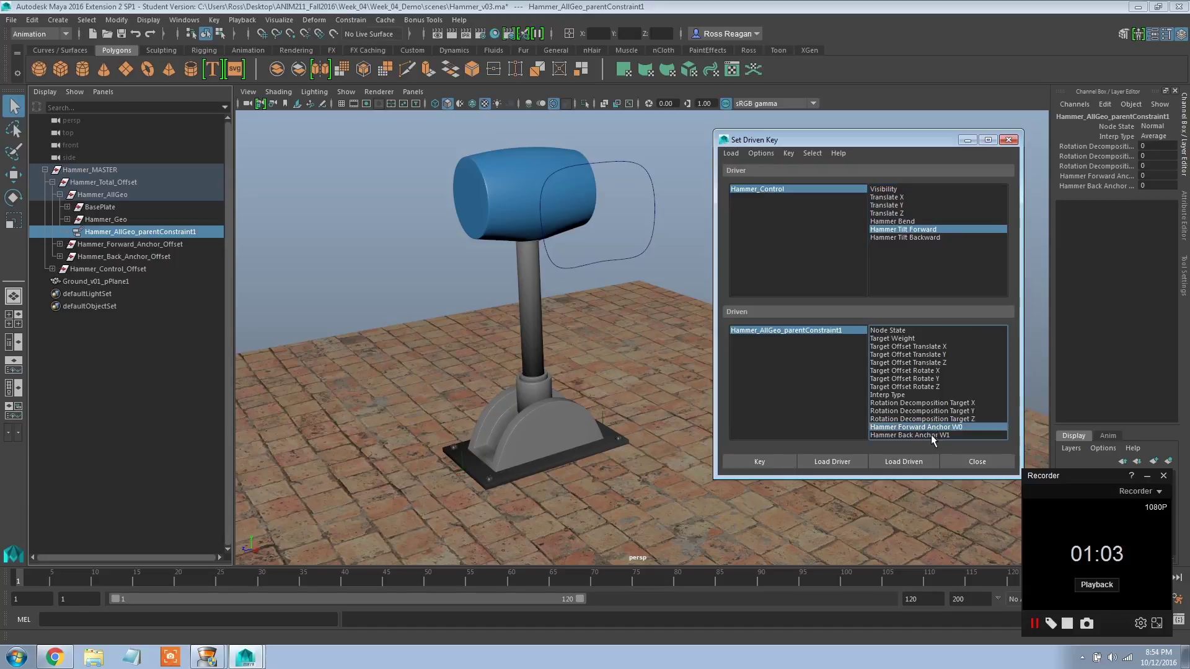
left_click(931, 435, "shift")
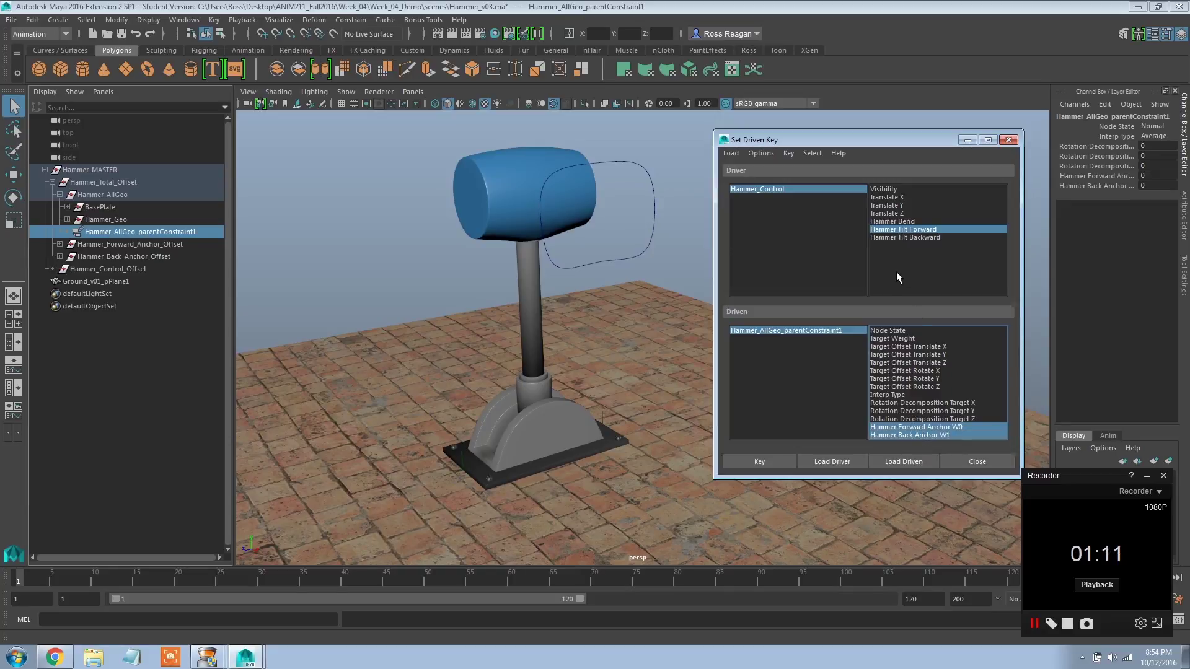
left_click(776, 462)
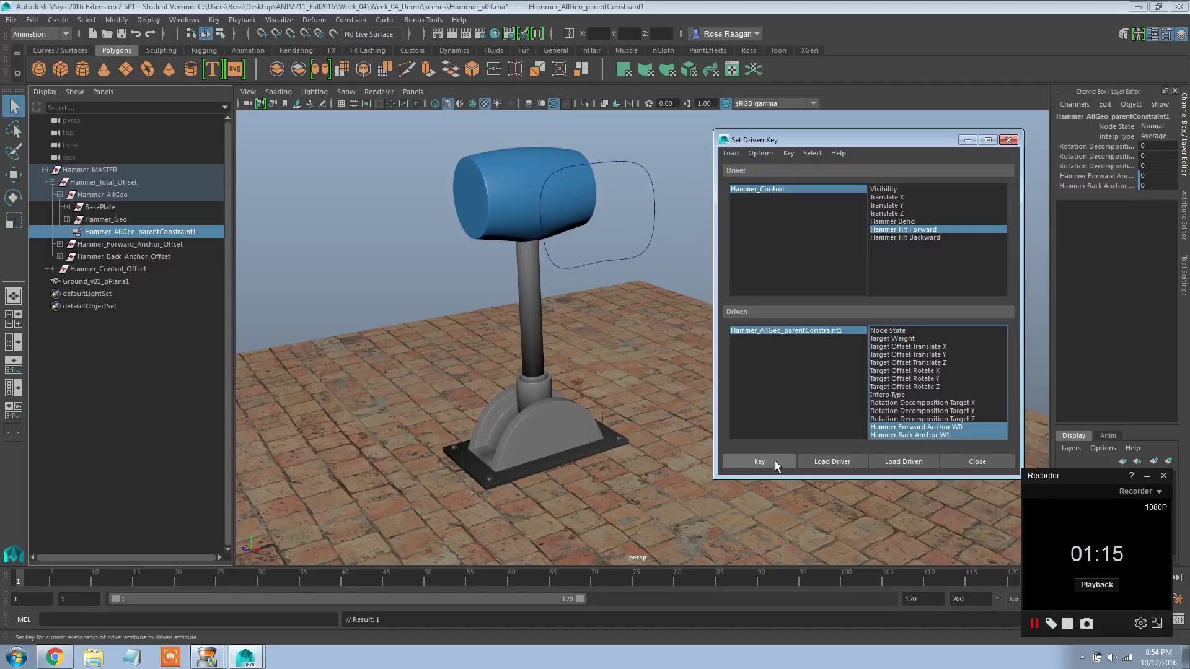
Step: Set Hammer_Control's Hammer Tilt Forward to 0.001 for the second driven key
left_click(891, 230)
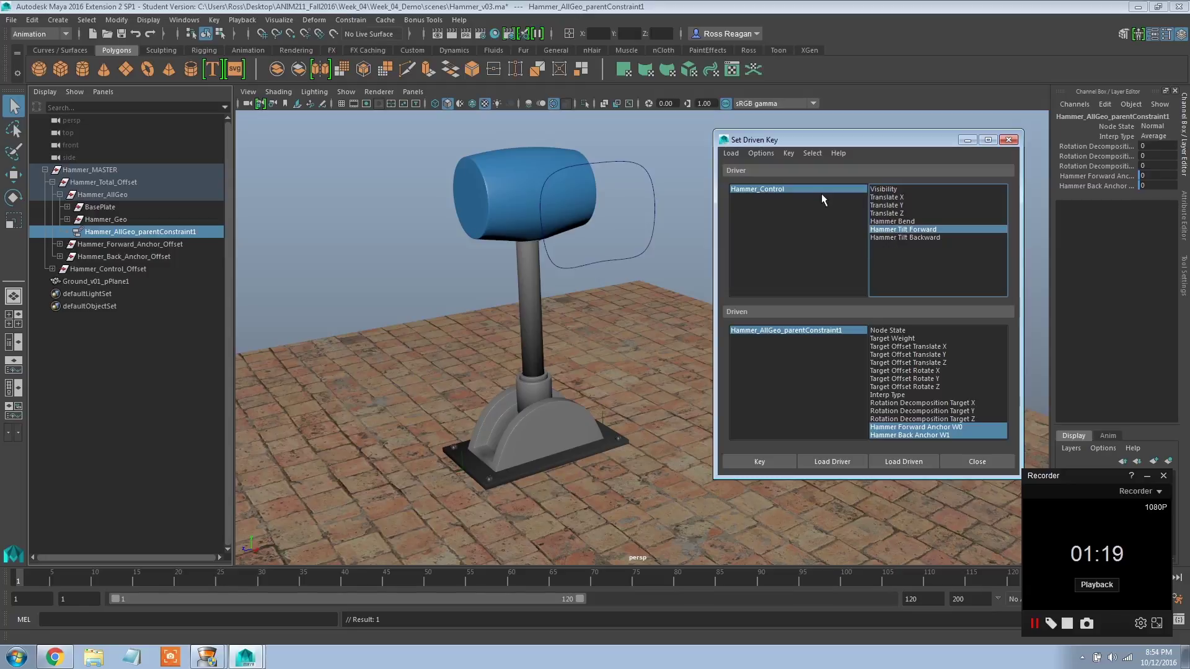
left_click(761, 188)
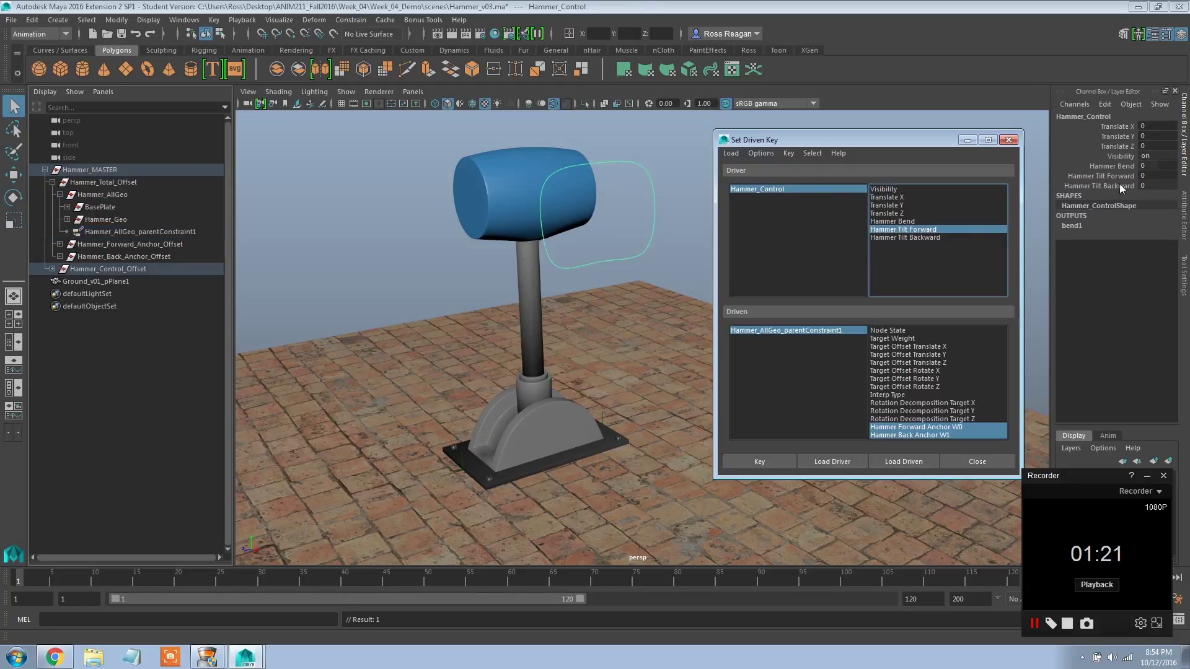
left_click(1160, 176)
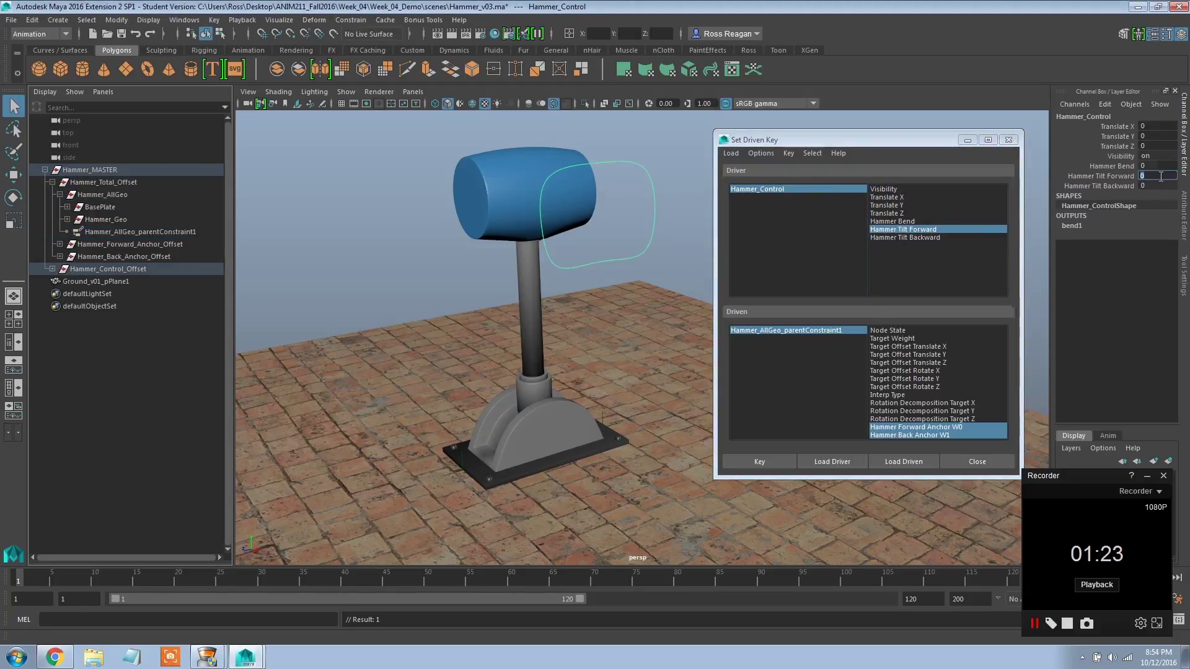
key("BackSpace")
type(".001")
key("Return")
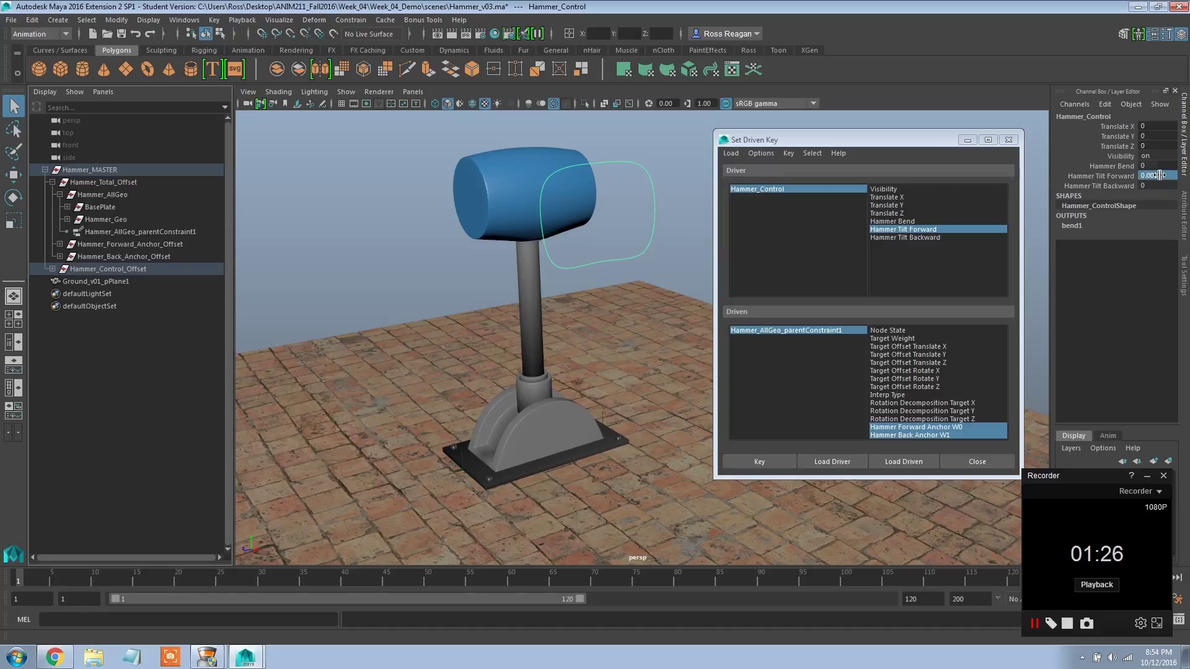
Step: Set the constraint's Hammer Forward Anchor weight to 1 and key both anchor weights against Hammer Tilt Forward
left_click(947, 436, "ctrl")
left_click(947, 436)
left_click(811, 330)
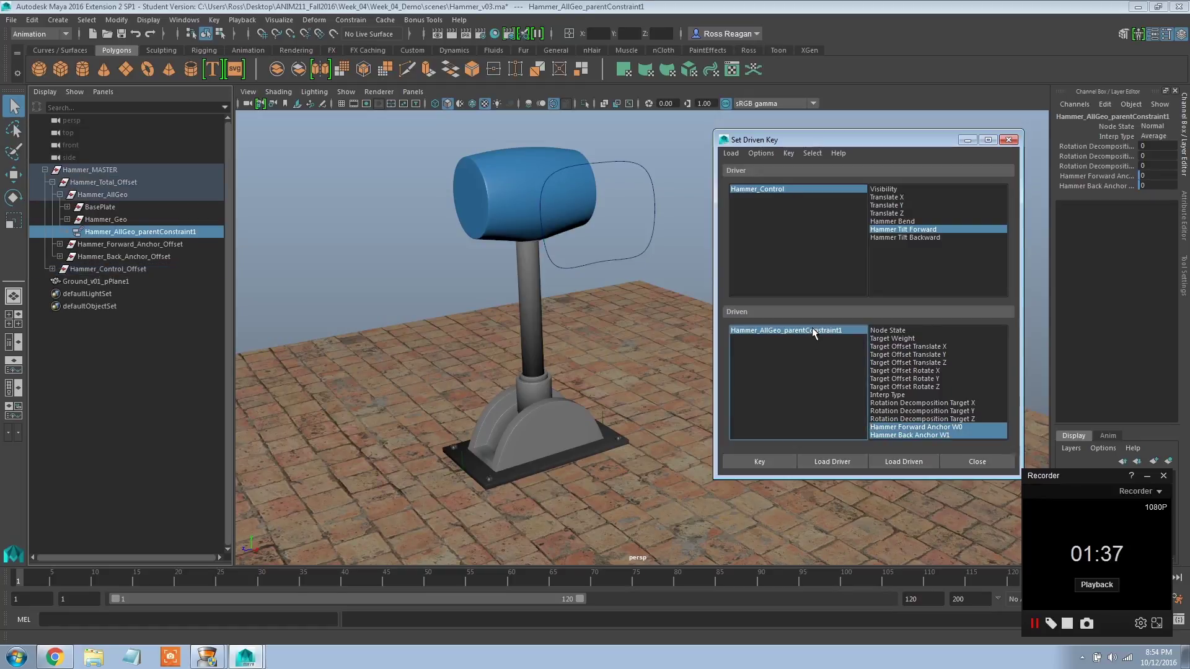
left_click(937, 435, "ctrl")
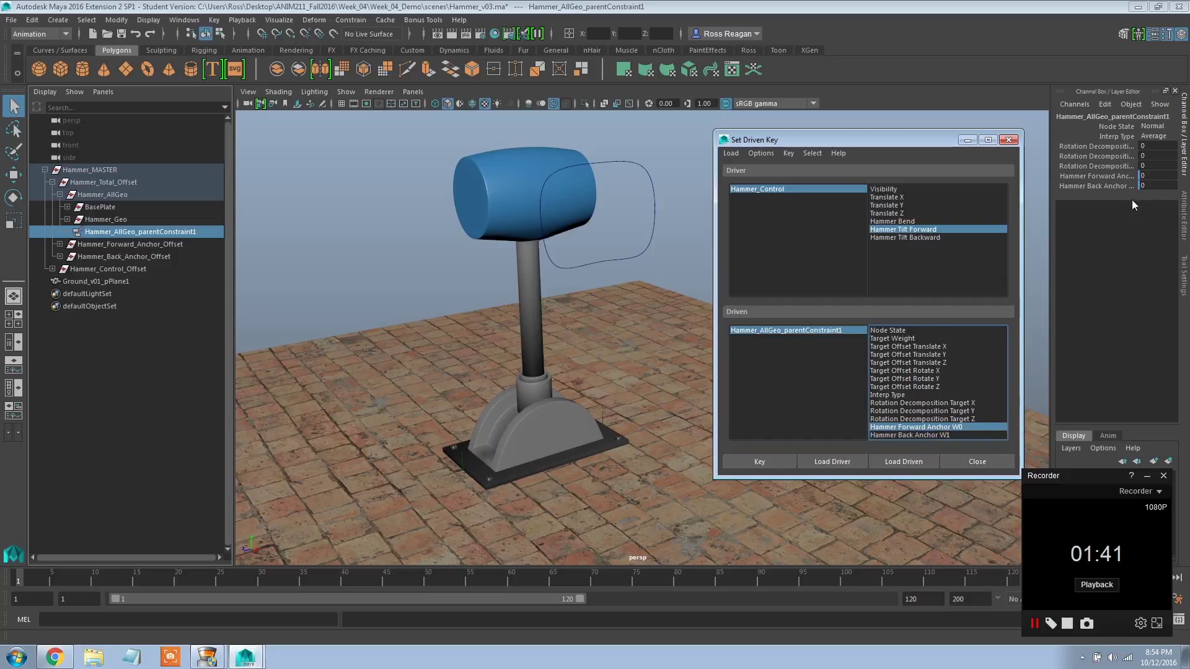
double_click(1159, 176)
type("1")
key("Return")
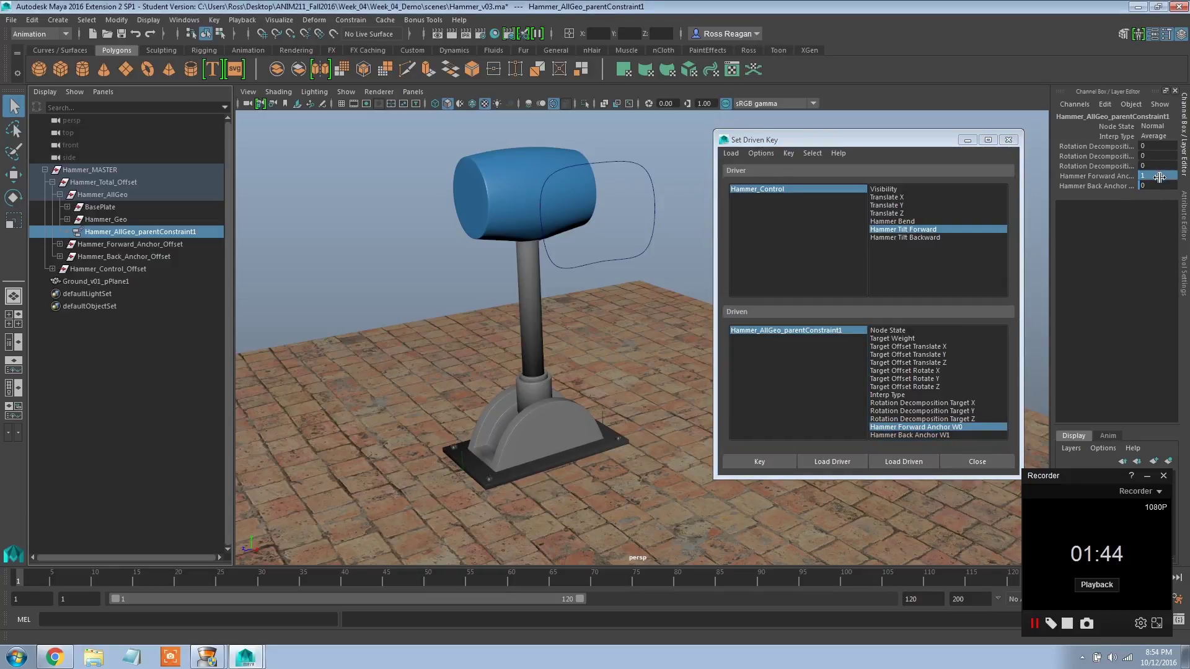
left_click(926, 435, "ctrl")
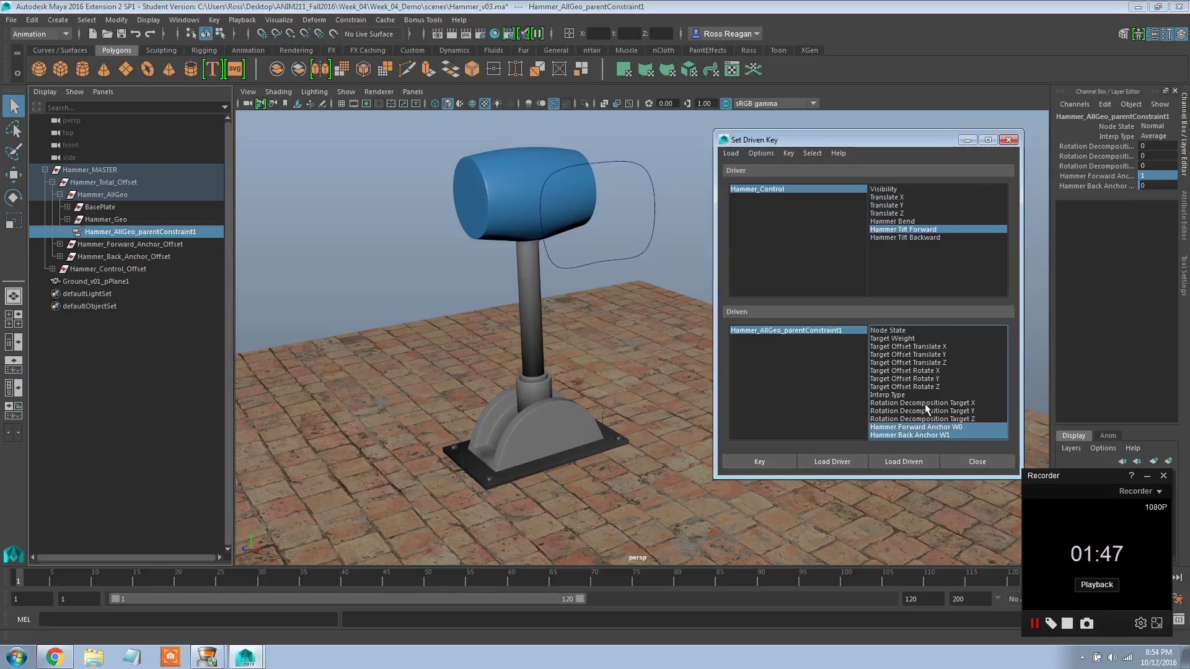
left_click(760, 462)
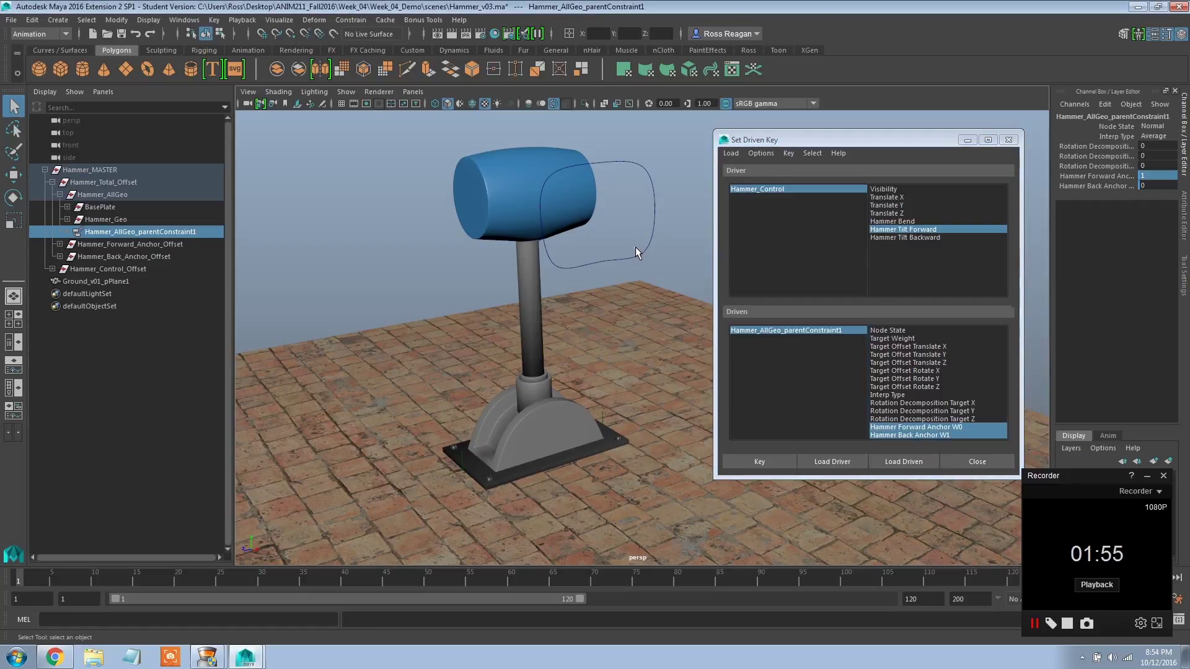
Step: Return Hammer_Control's Hammer Tilt Forward to 0 and check the anchor weights on the parent constraint
left_click(760, 189)
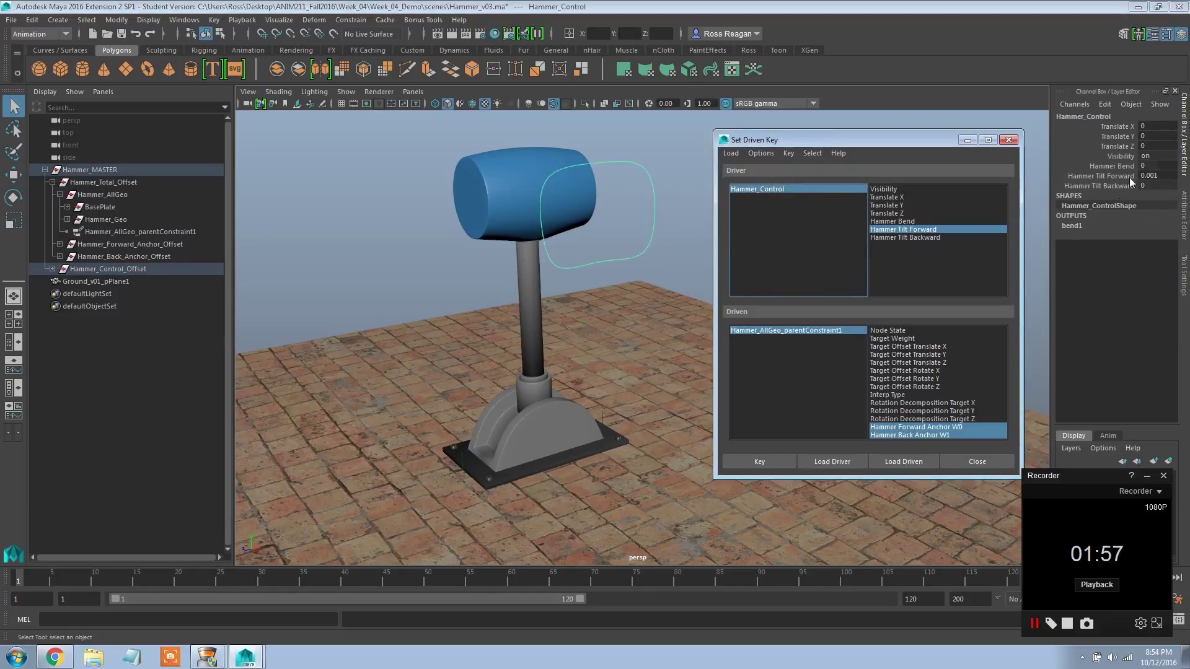
left_click(1152, 175)
type("0.001")
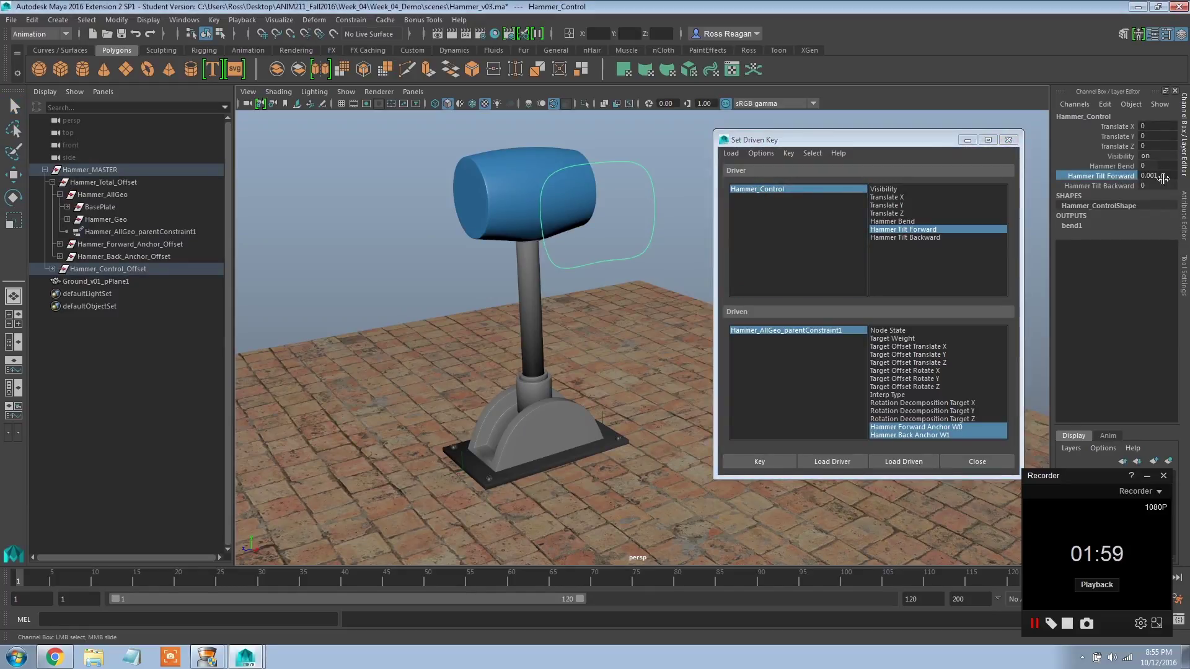
key("Return")
type("0")
key("Return")
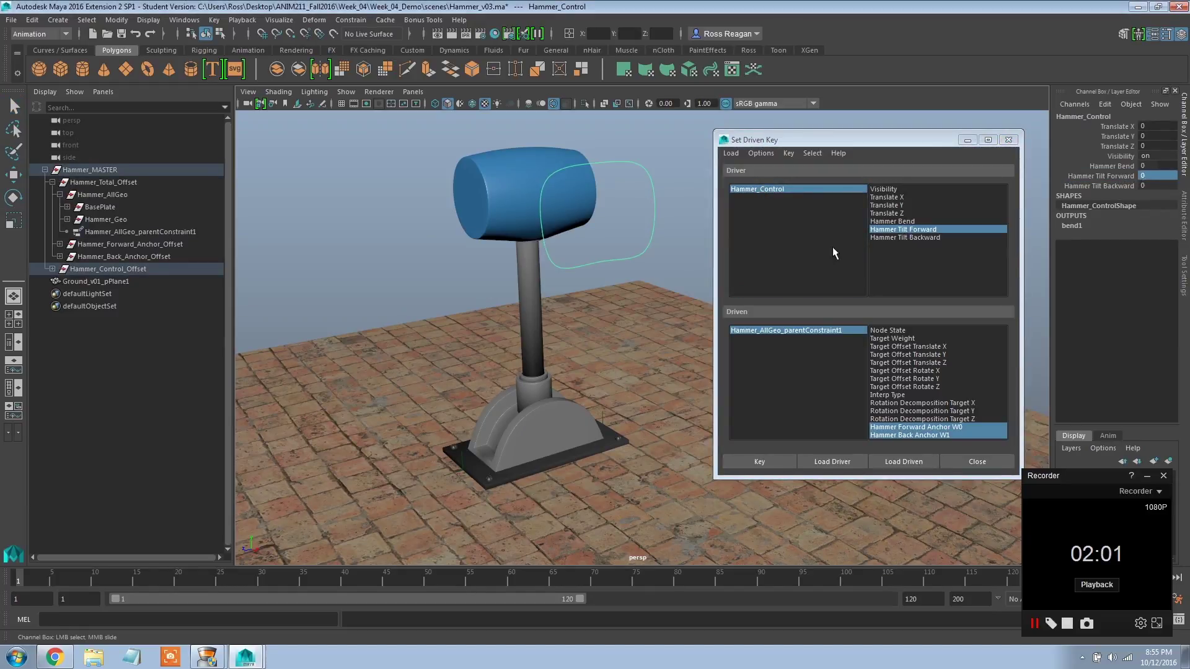
left_click(742, 329)
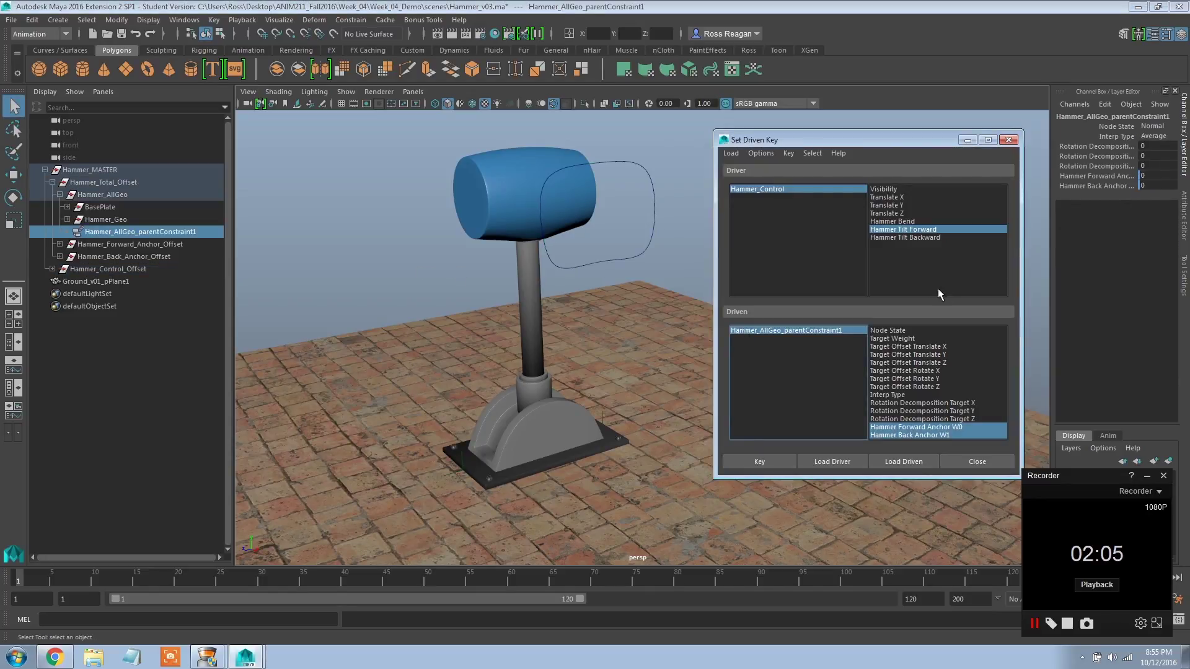
left_click(790, 189)
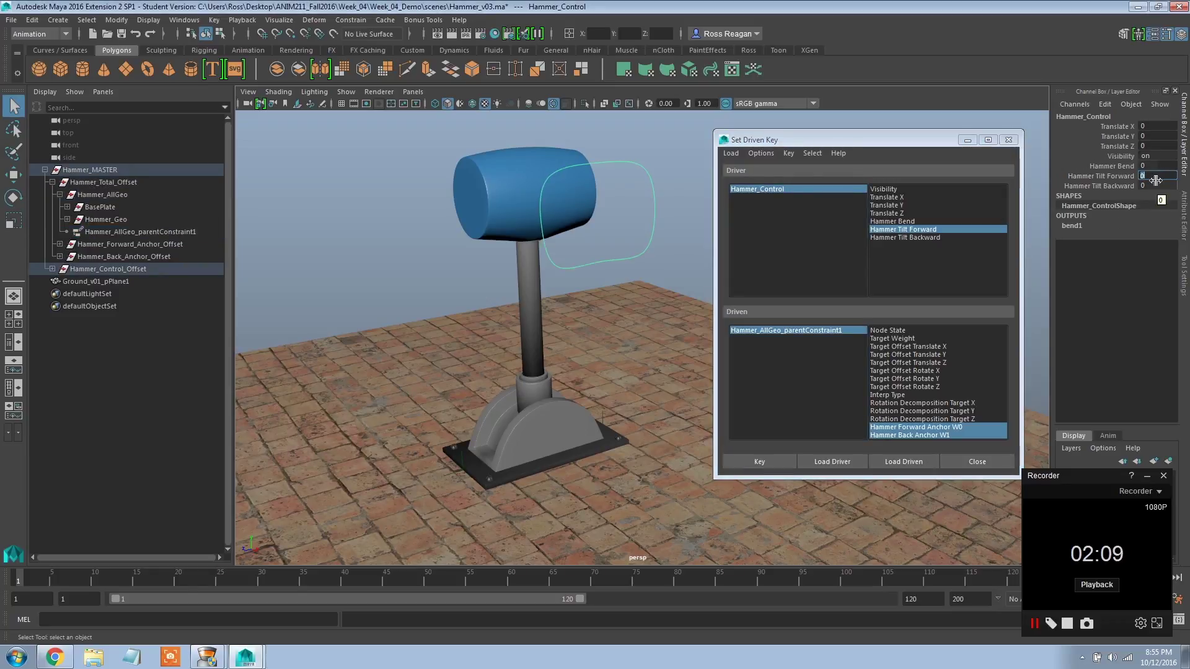
left_click(818, 200)
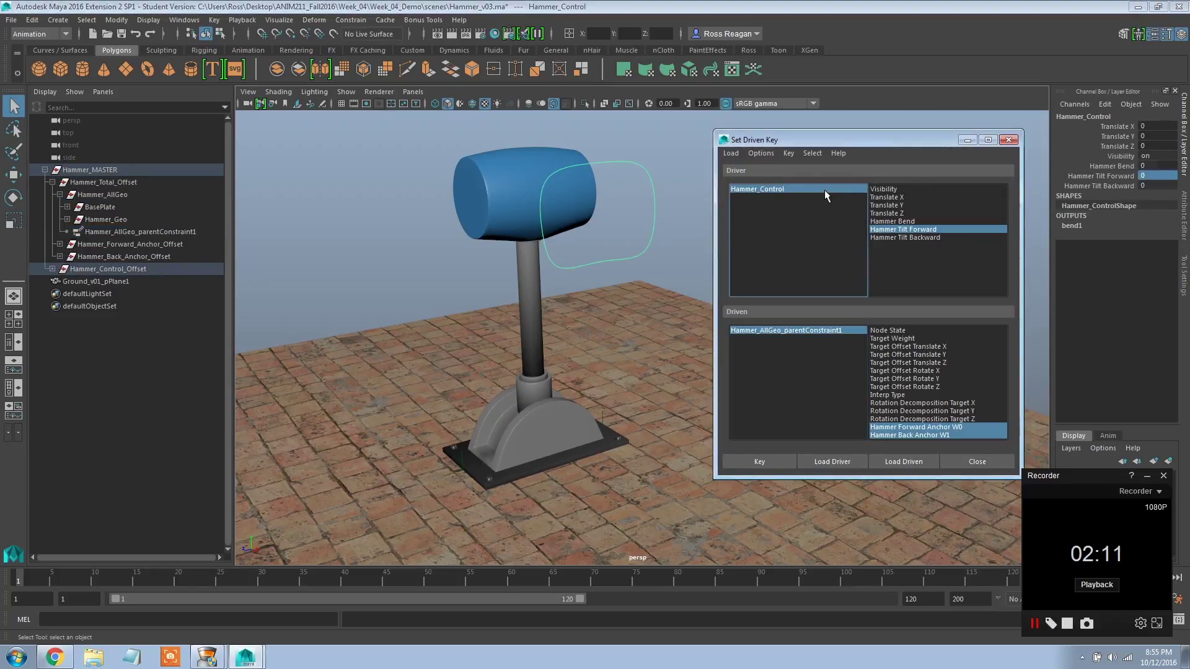
left_click(772, 466)
left_click(817, 330)
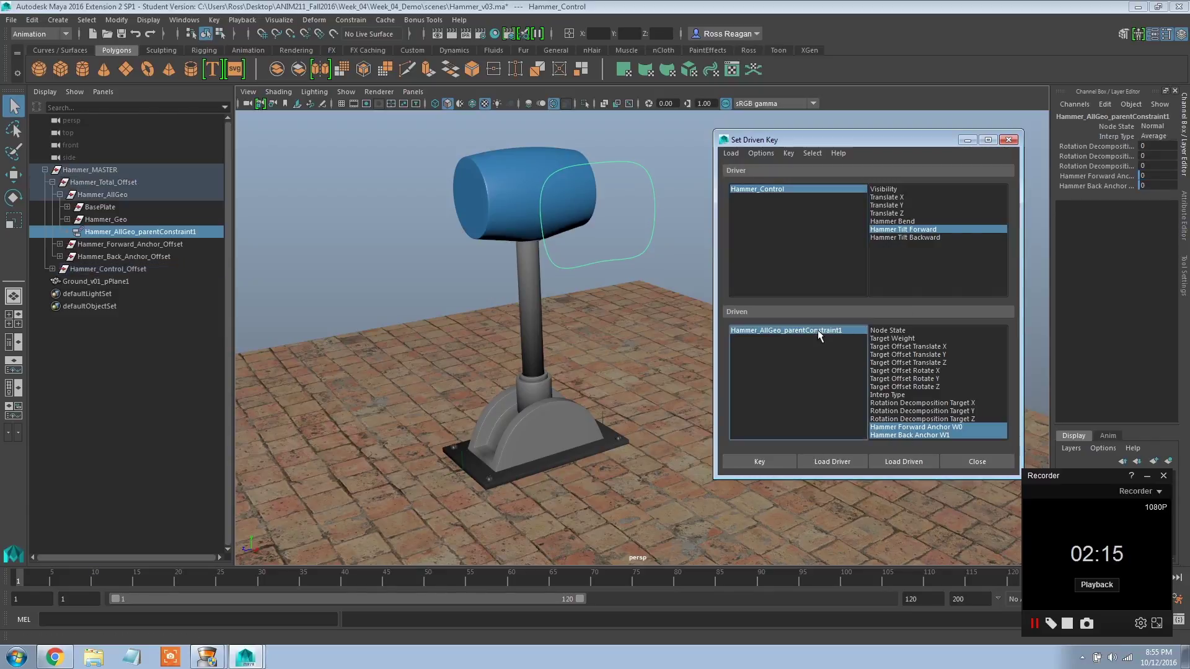
Step: Set Hammer_Control's Hammer Tilt Forward to 1 and check the parent constraint's anchor weights
left_click(809, 188)
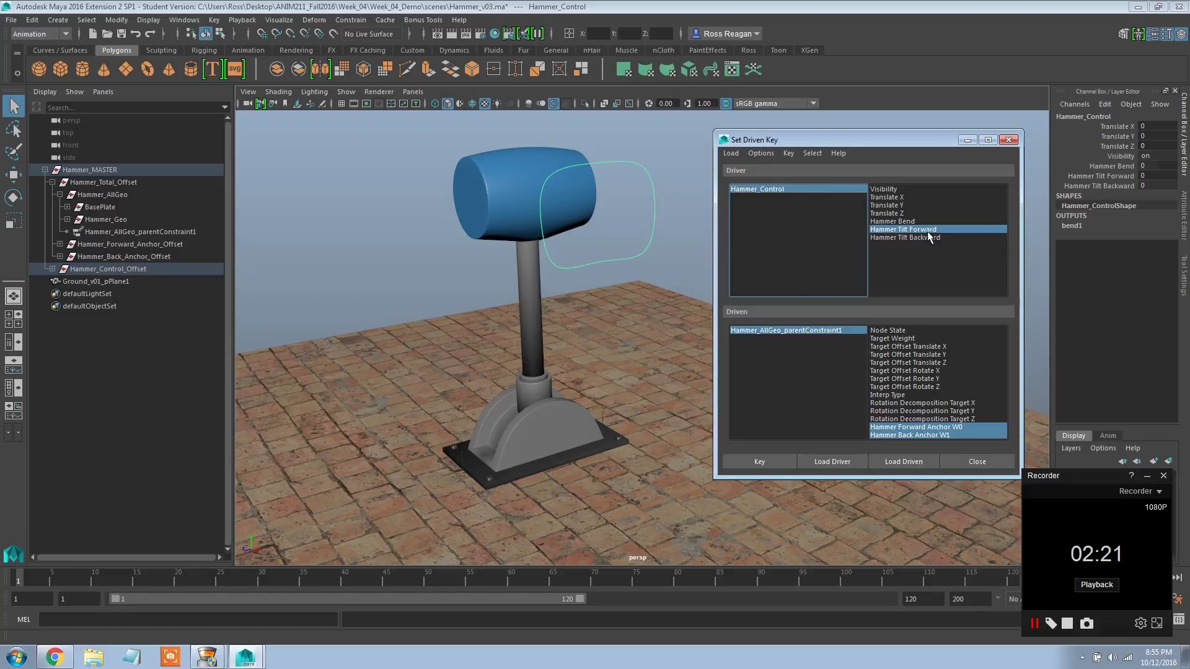
left_click(1156, 176)
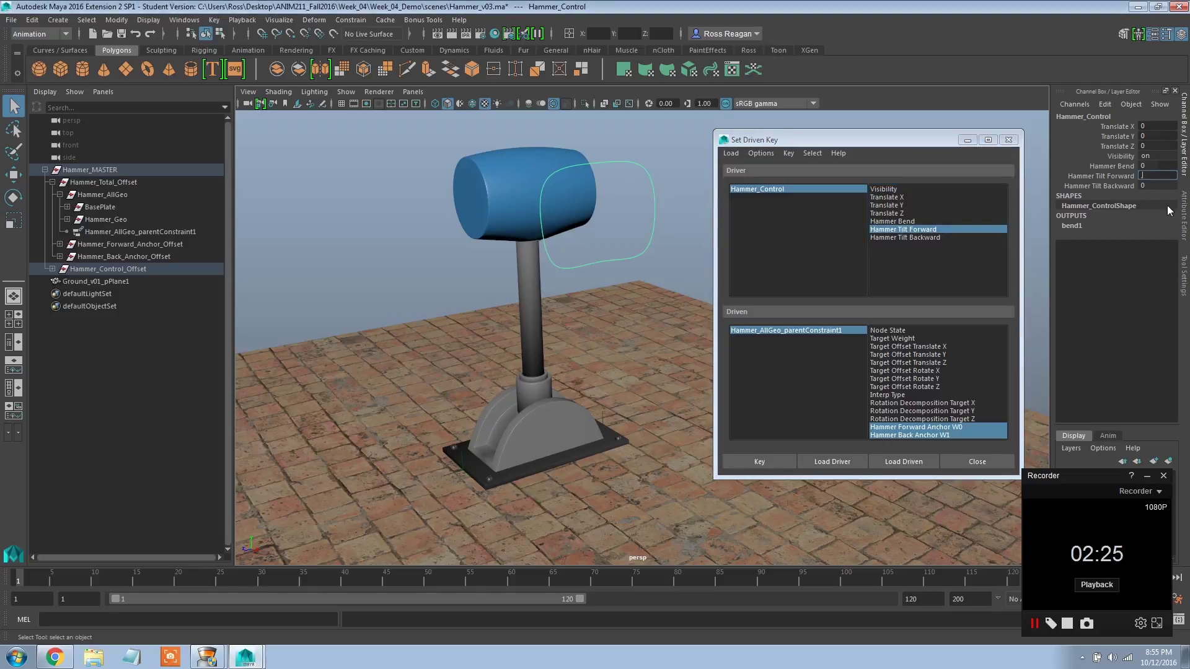
type("1")
key("Return")
left_click(804, 331)
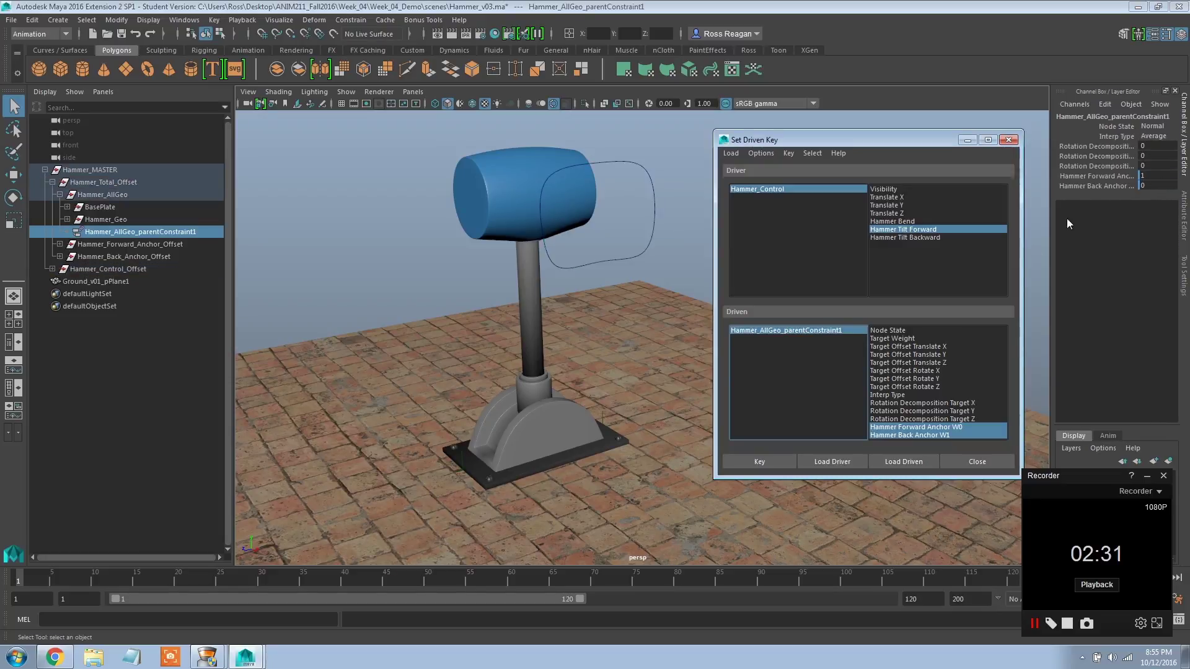
left_click(908, 230)
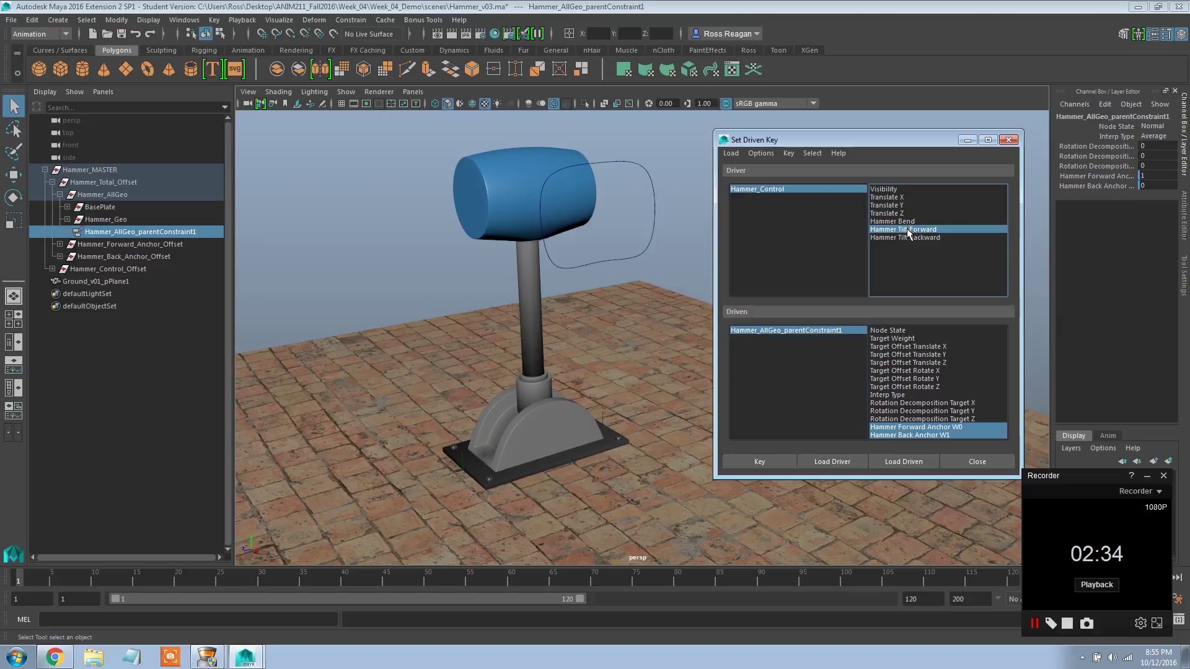
left_click(805, 191)
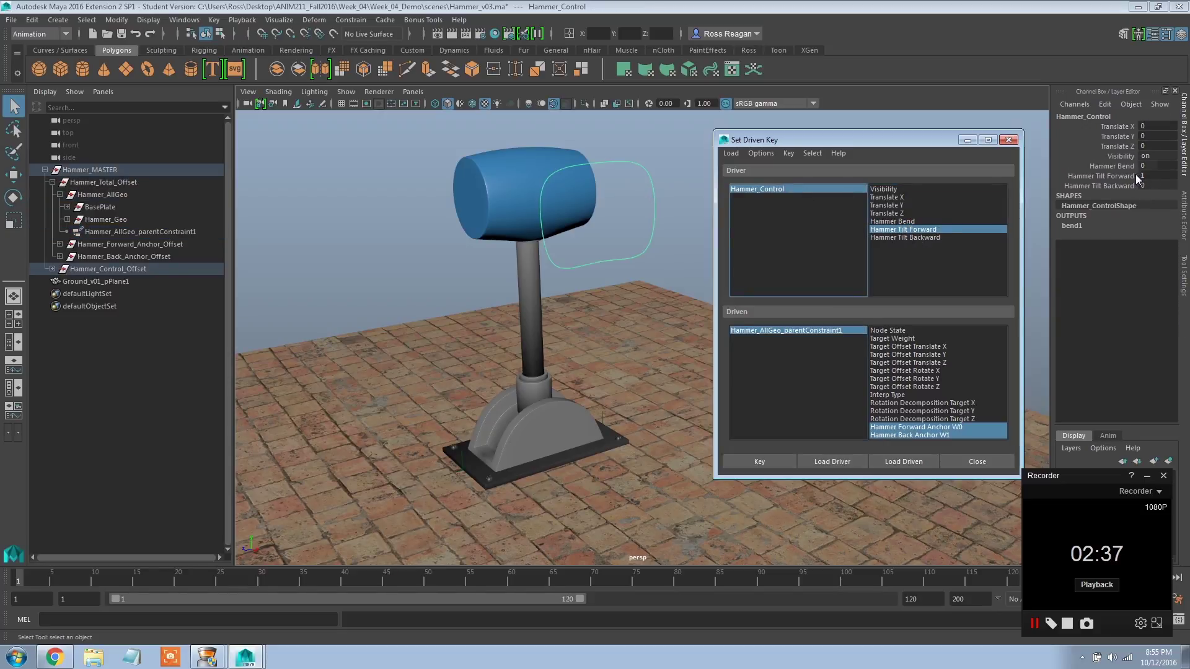
Step: Return Hammer_Control's Hammer Tilt Forward to 0
left_click(908, 435, "ctrl")
left_click(834, 330)
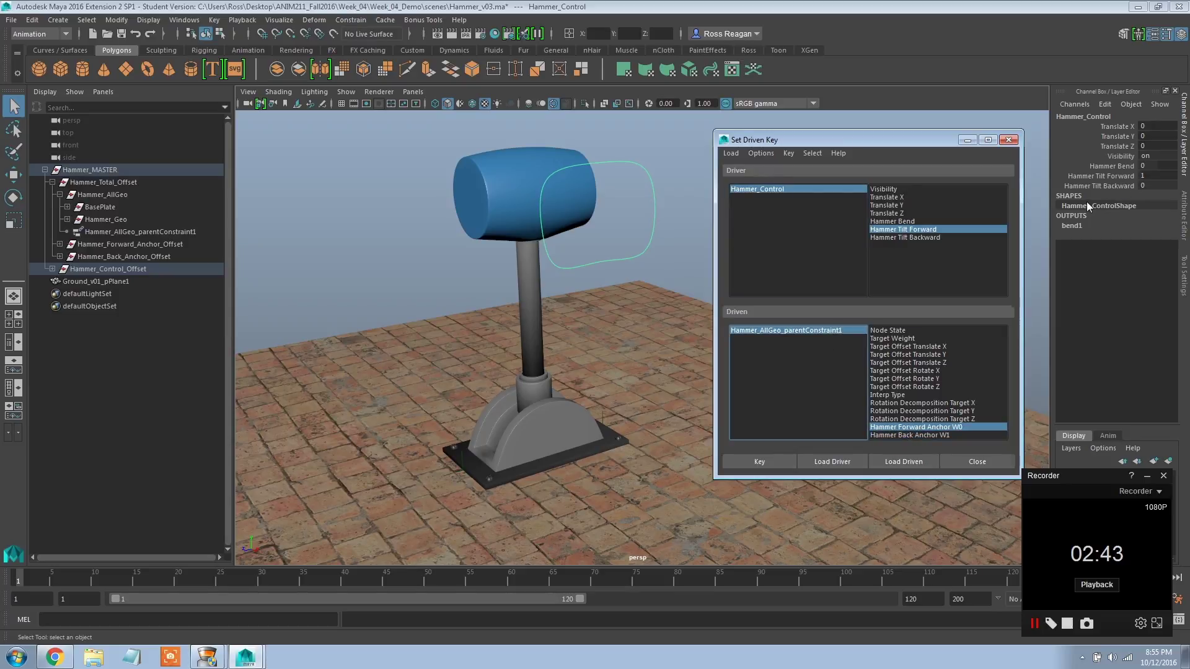
left_click(848, 189)
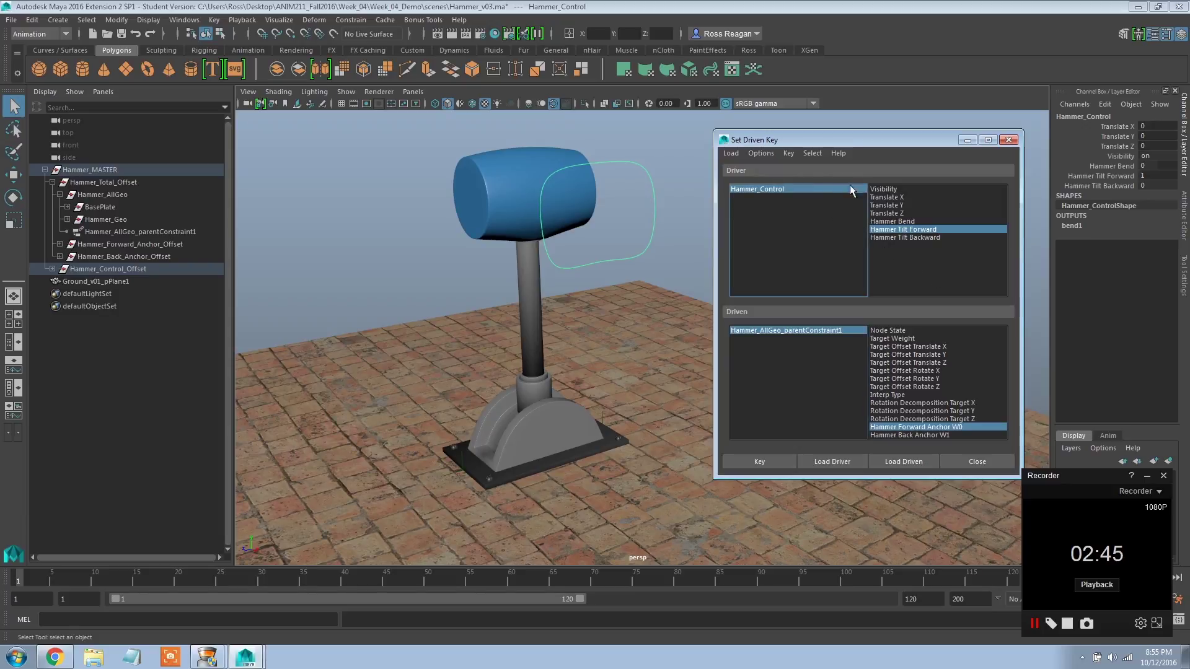
left_click(1158, 176)
type("0")
key("Return")
Step: Key the parent constraint's Hammer Forward Anchor and Hammer Back Anchor weights against Hammer_Control's Hammer Tilt Backward at 0
left_click(906, 237)
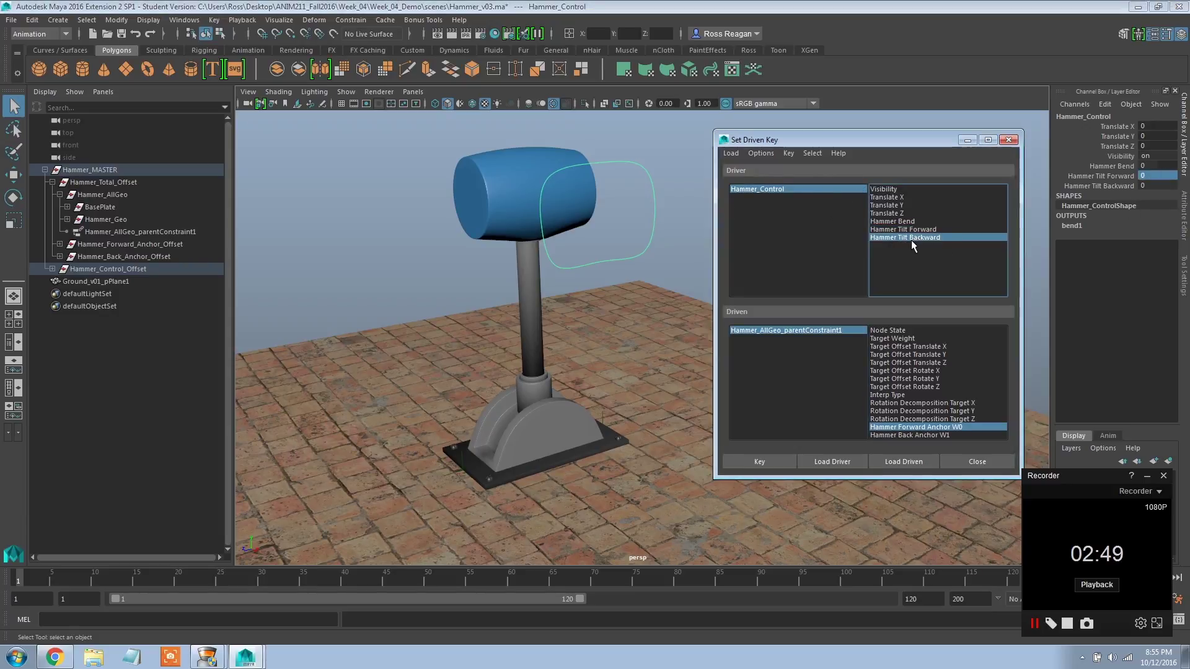
left_click(947, 435, "ctrl")
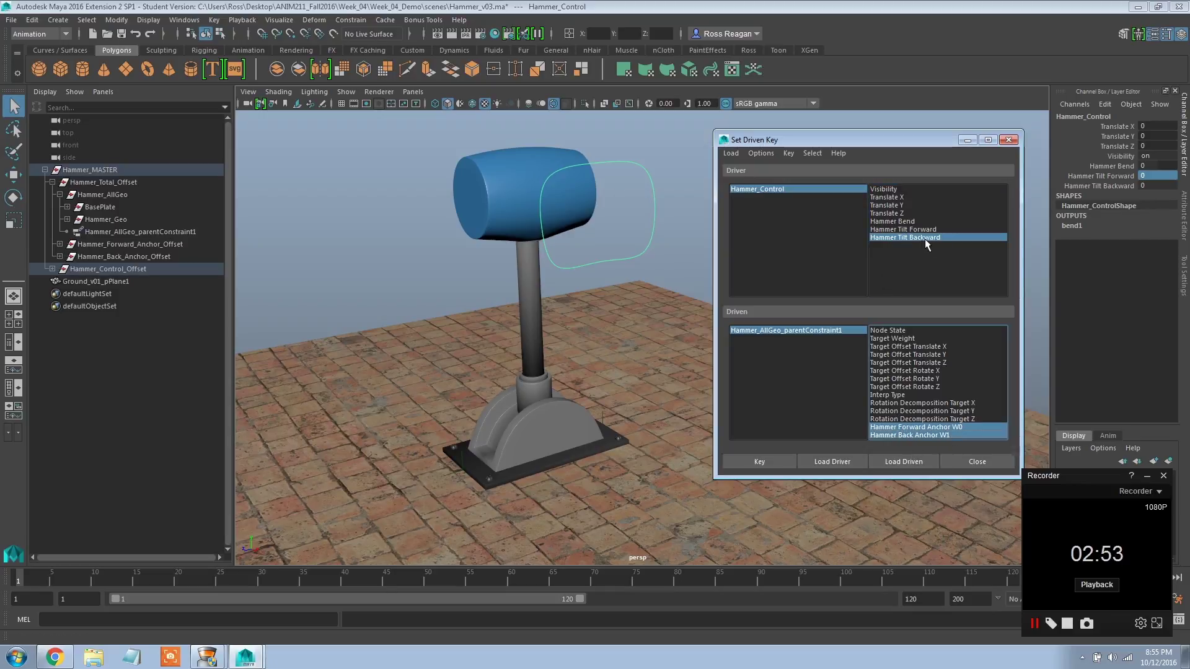
left_click(766, 462)
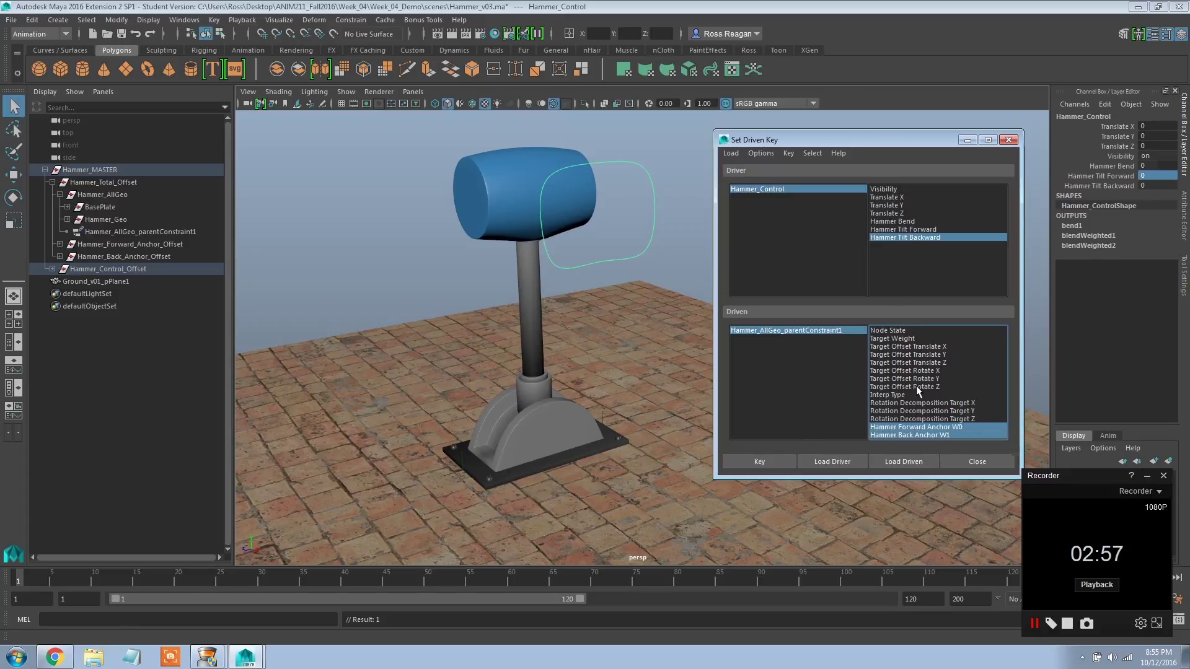
Step: Set Hammer_Control's Hammer Tilt Backward to -0.001 for the second driven key
left_click(1118, 188)
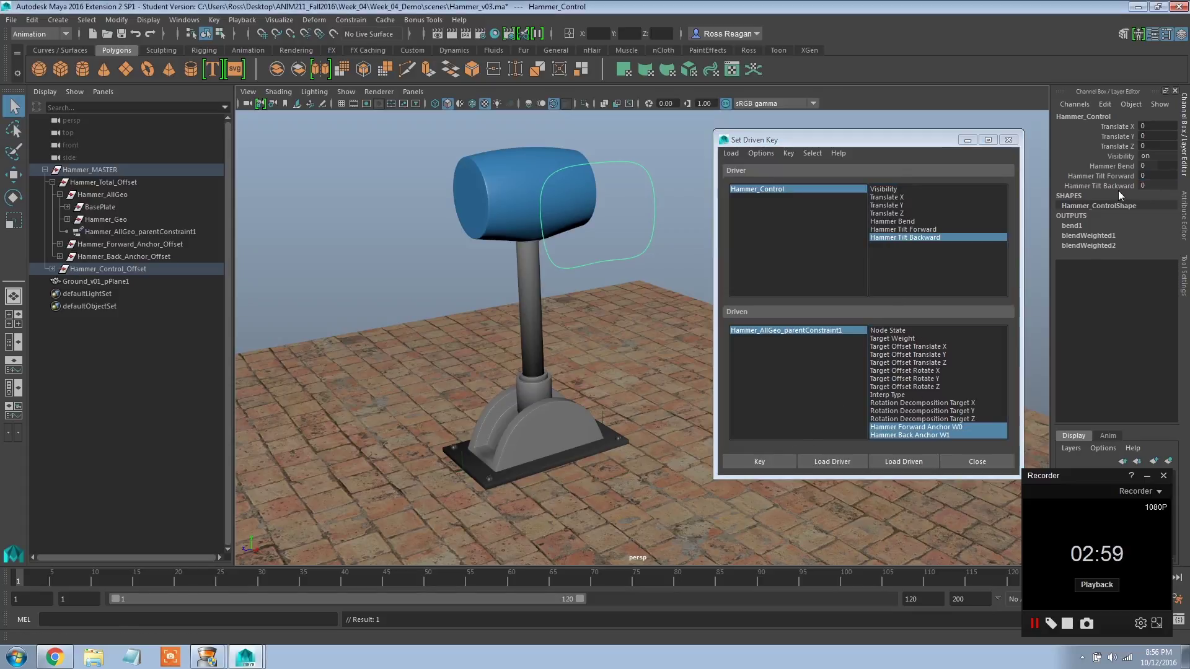
left_click(1155, 185)
type("-0.001")
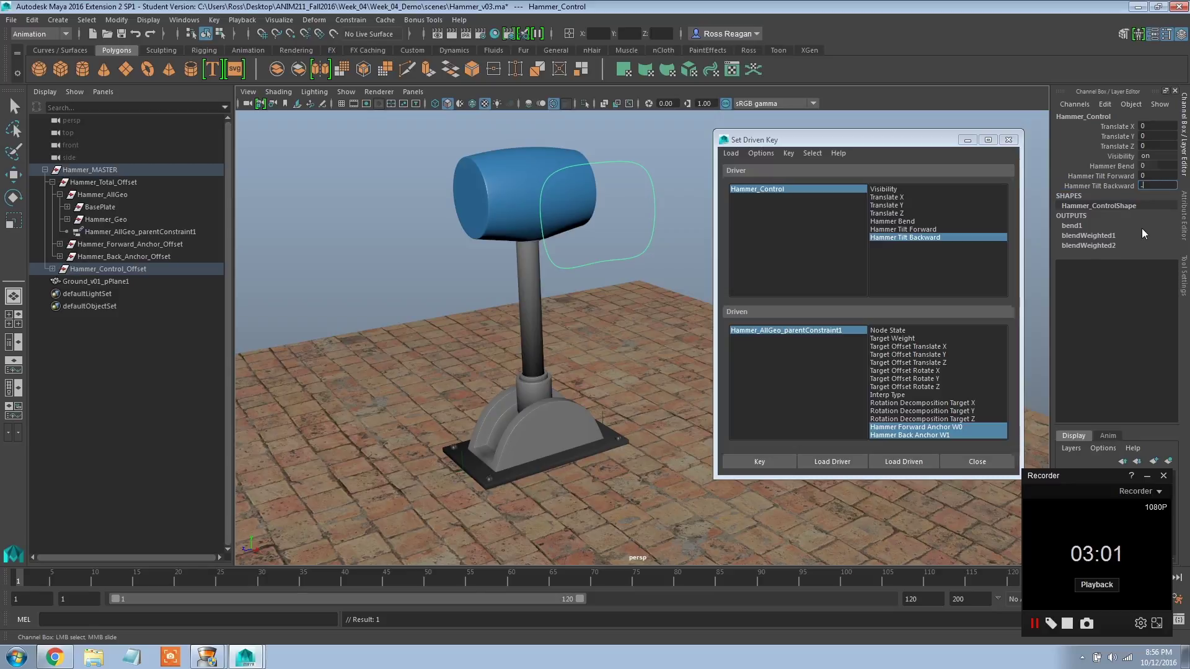
key("Return")
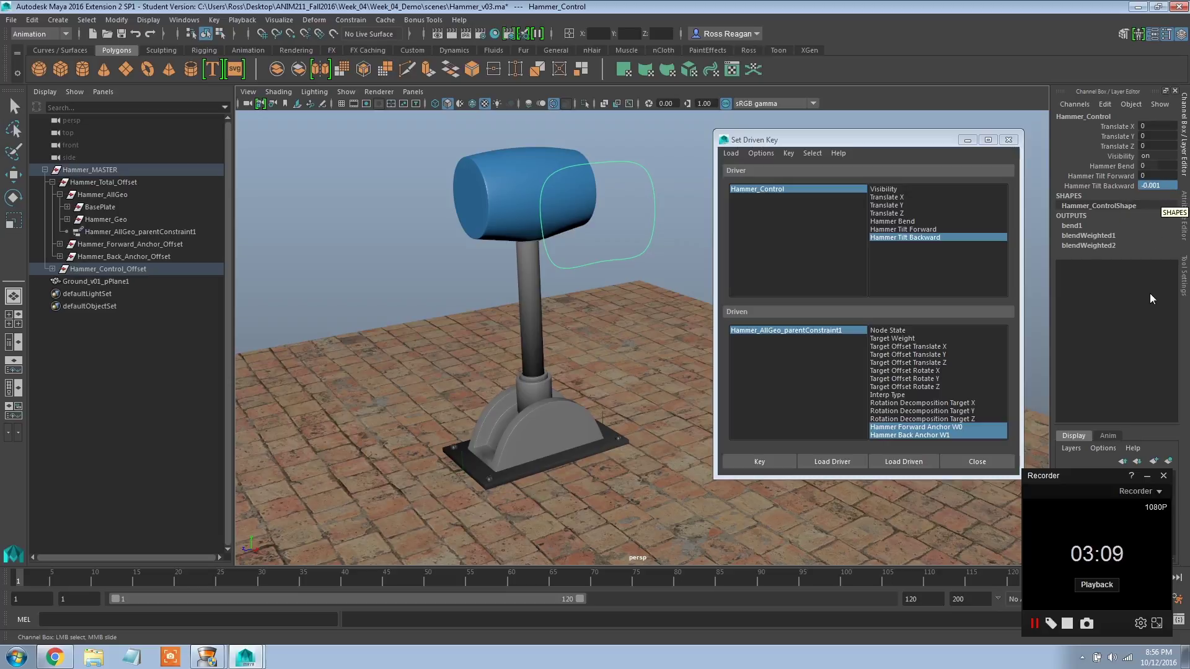
Step: Set the constraint's Hammer Back Anchor weight to 1 and key both anchor weights against Hammer Tilt Backward
left_click(794, 333)
left_click(1157, 186)
key("Return")
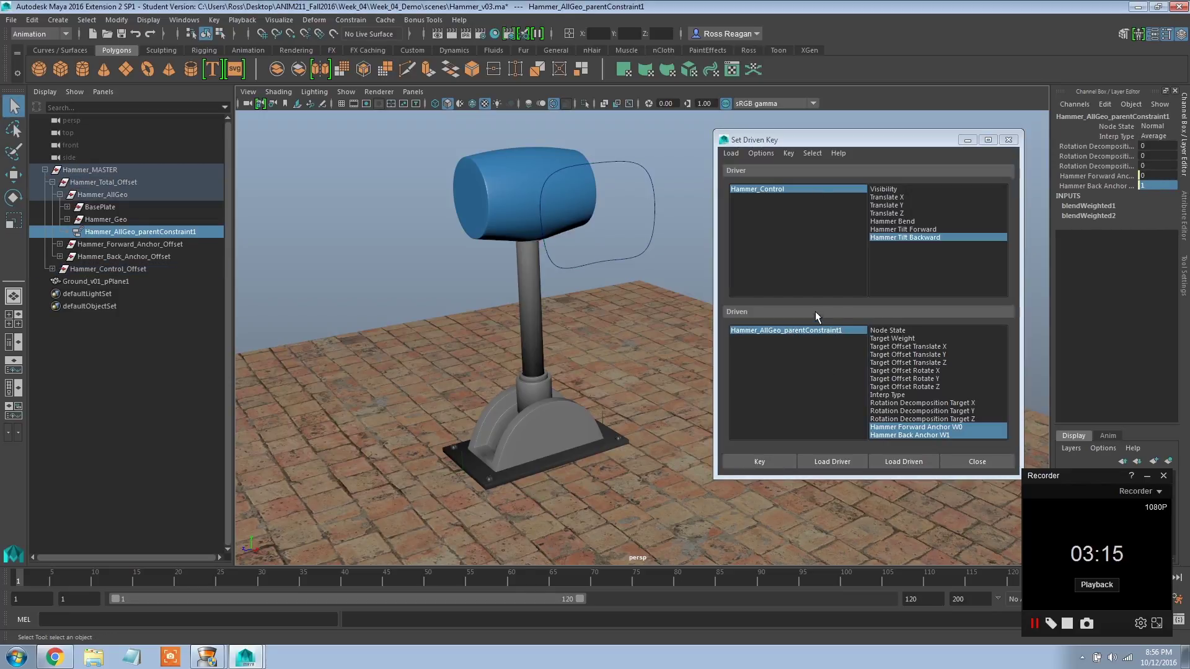
left_click(819, 327)
left_click(771, 462)
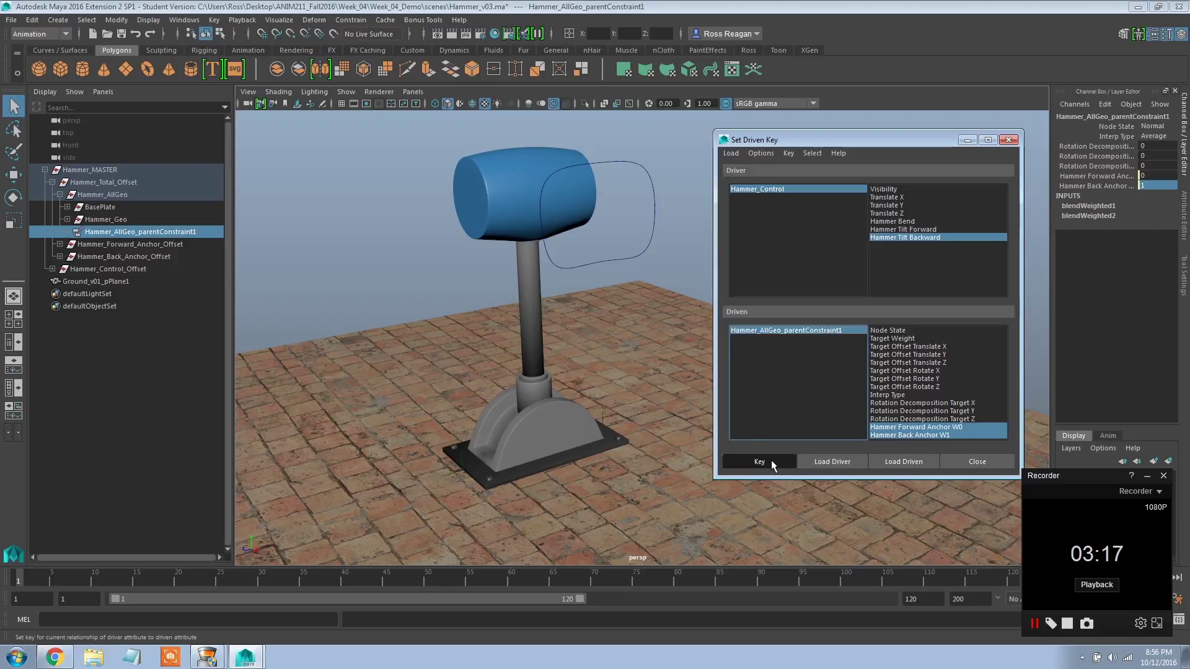
Step: Check the parent constraint's anchor weights with Hammer Tilt Backward at 0 and then at -10
left_click(802, 188)
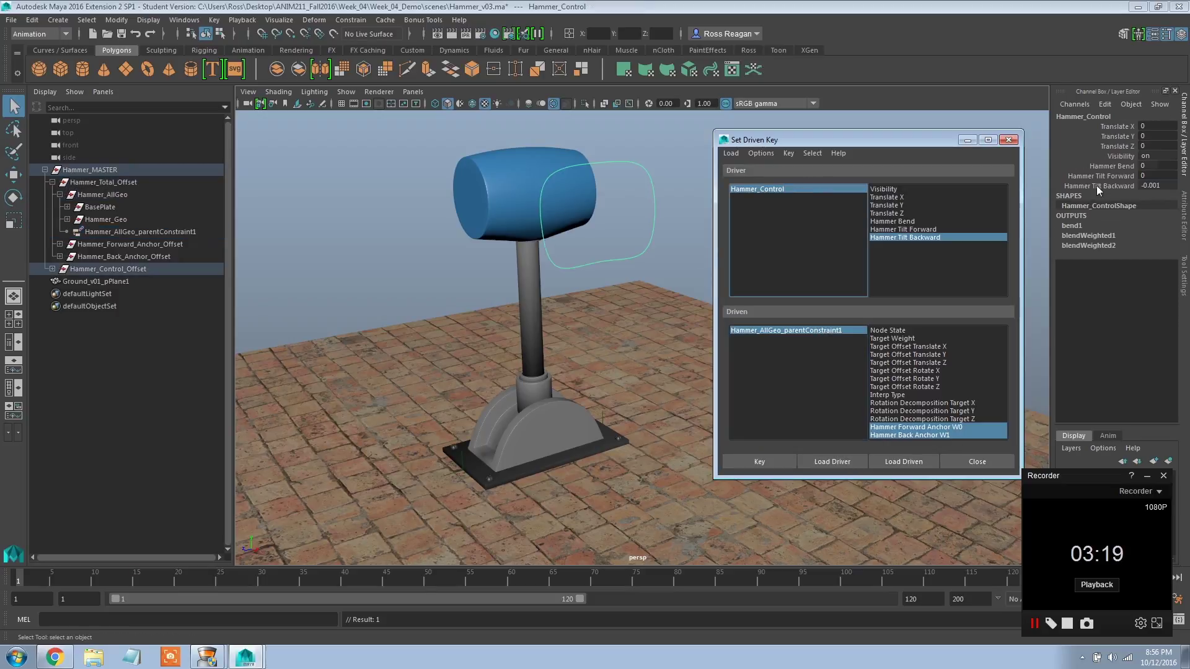
left_click(1095, 184)
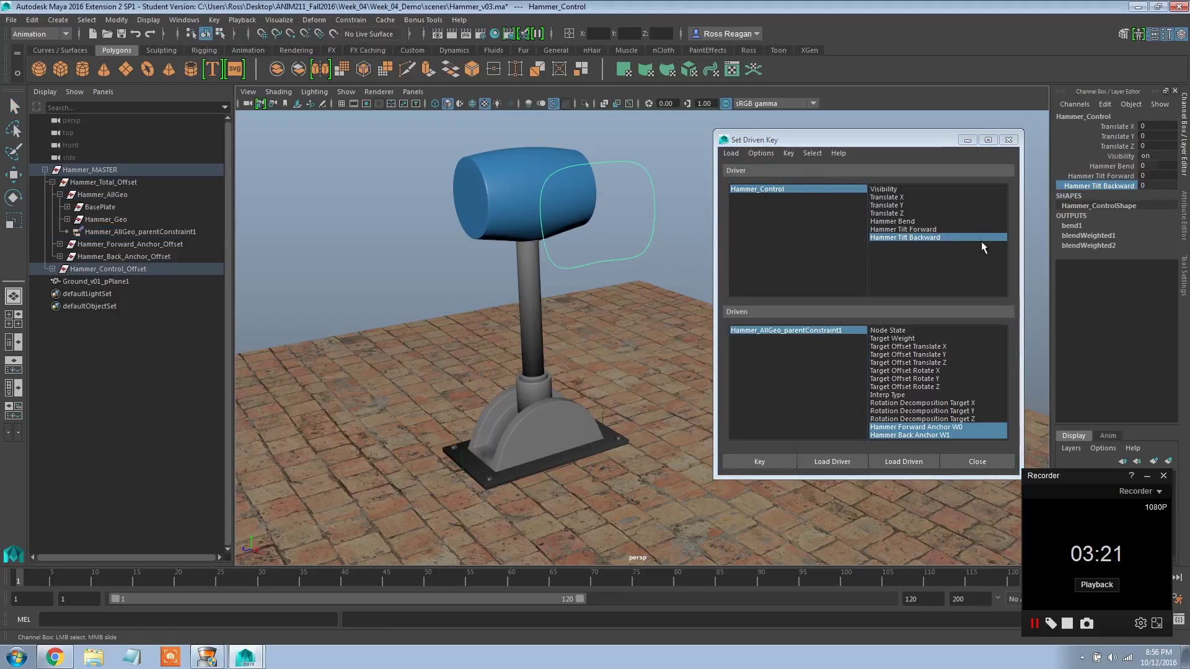
left_click(829, 329)
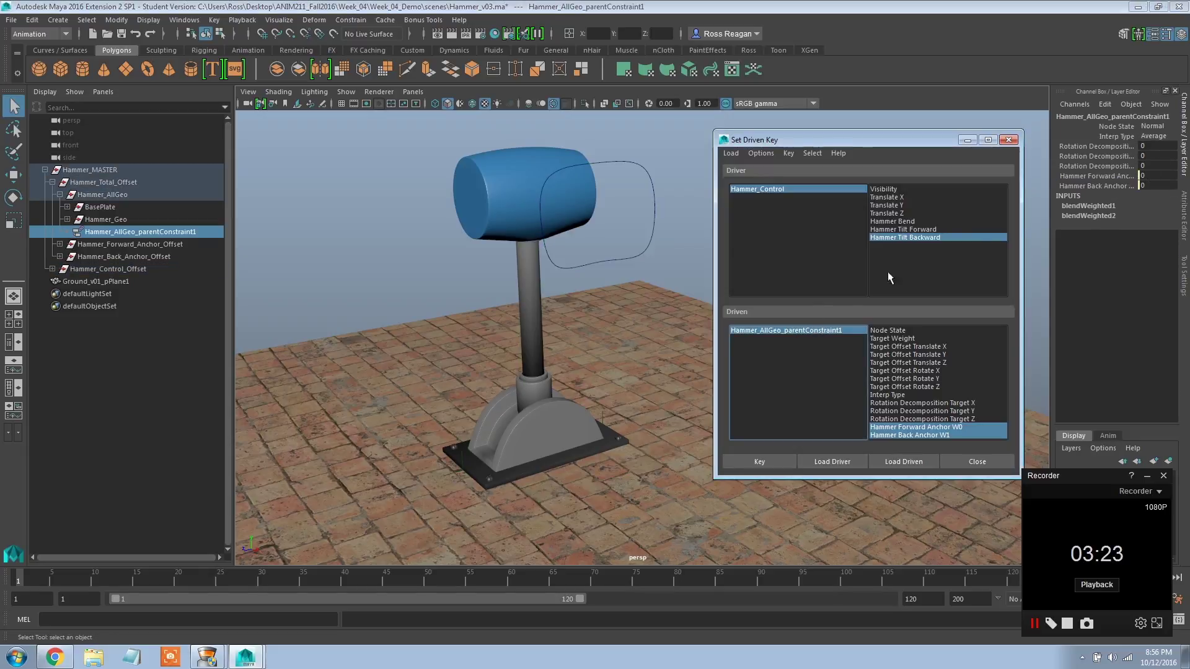
left_click(832, 192)
left_click(1124, 184)
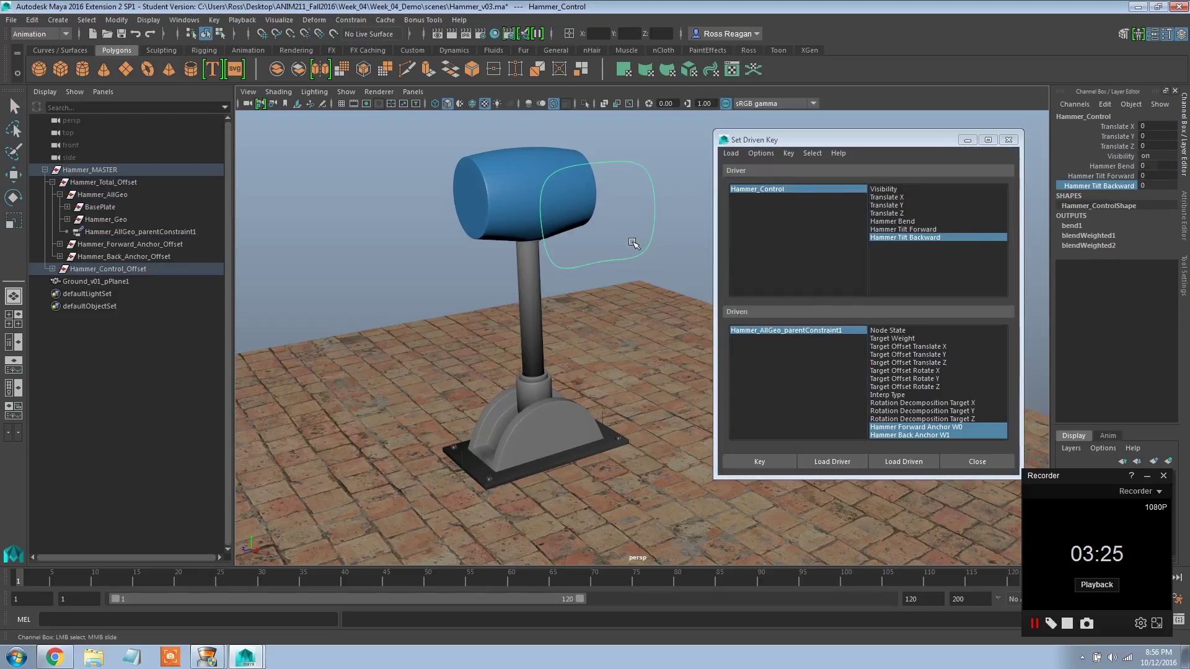
middle_click_drag(585, 234, 248, 235)
left_click(775, 331)
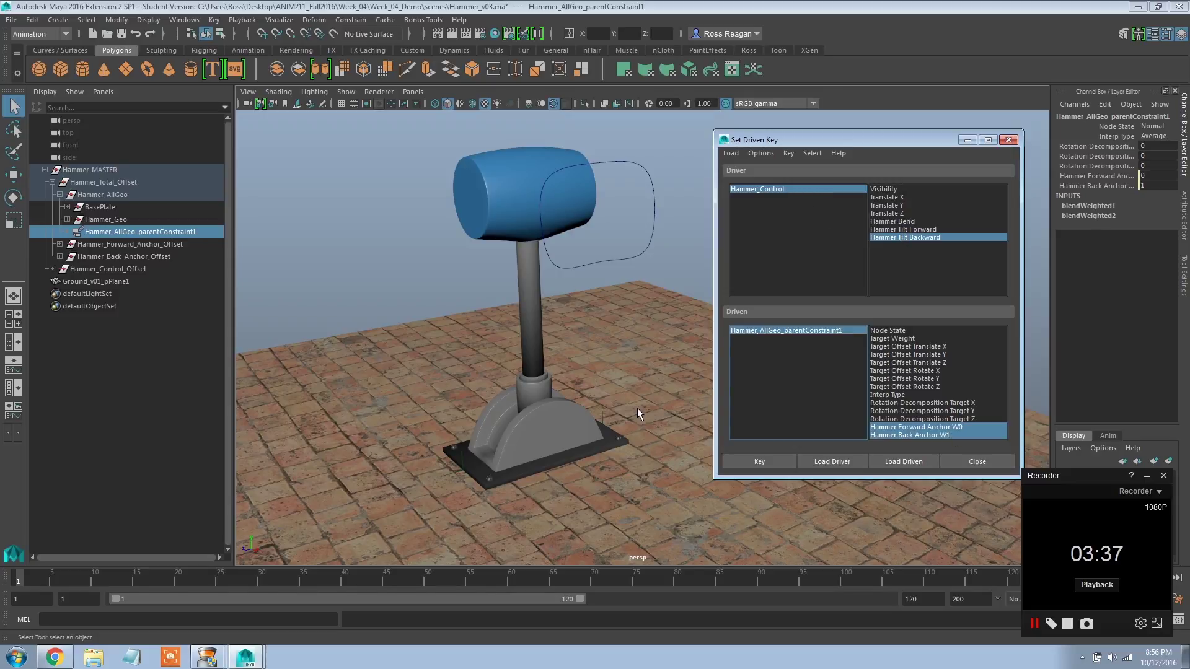
Step: Load Hammer_Forward_Anchor as the driven object and choose Hammer Tilt Forward as the driver attribute
scroll(637, 407, "up", 3)
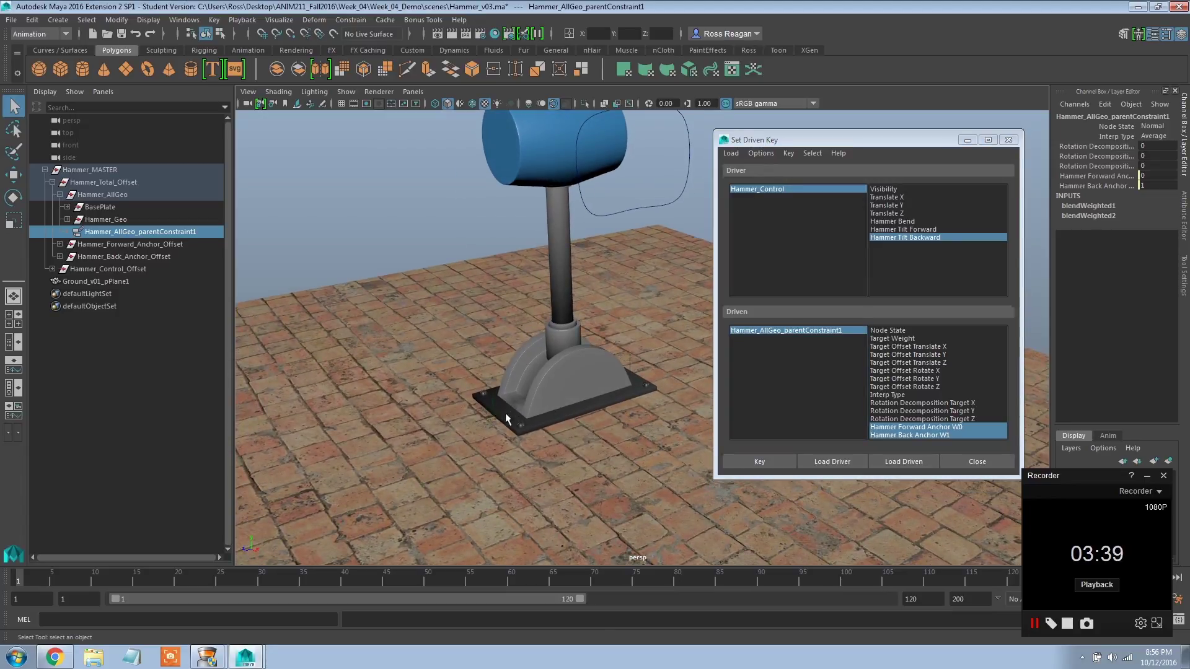
left_click_drag(552, 397, 616, 393, "alt")
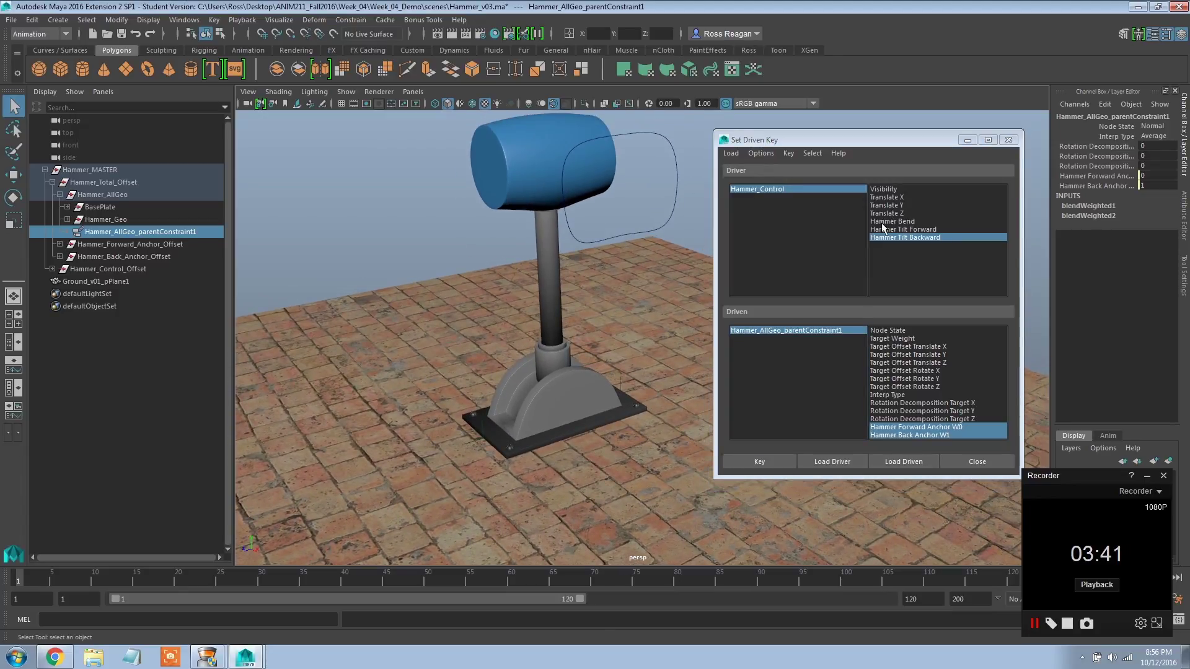
left_click(482, 430)
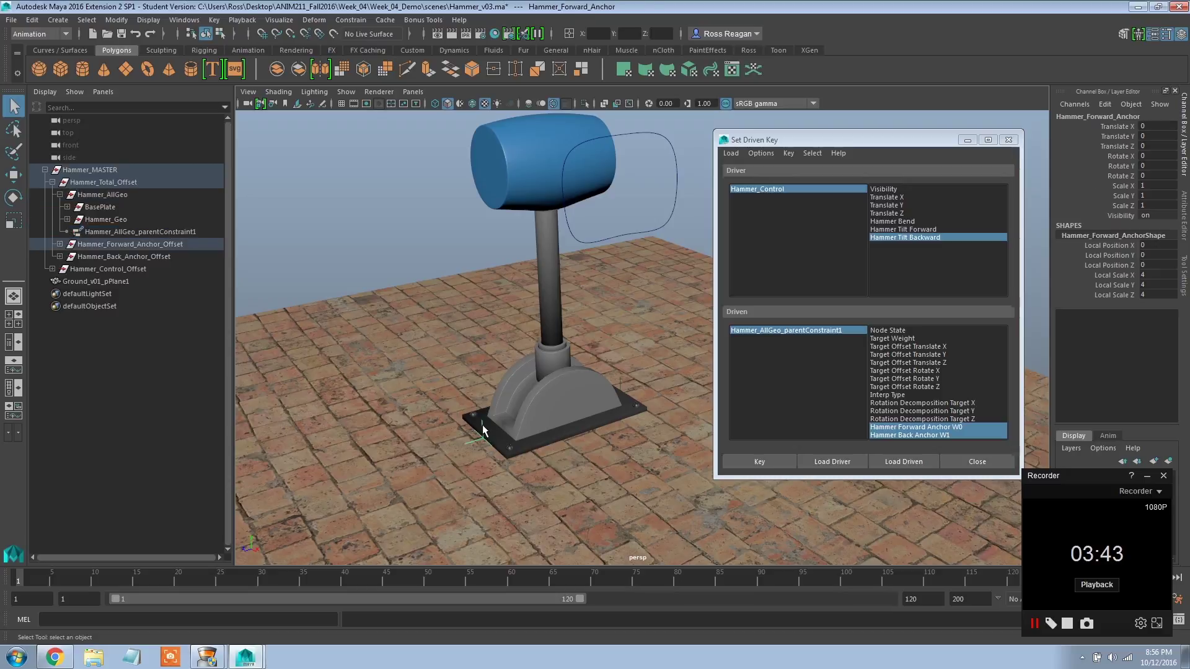
left_click(892, 458)
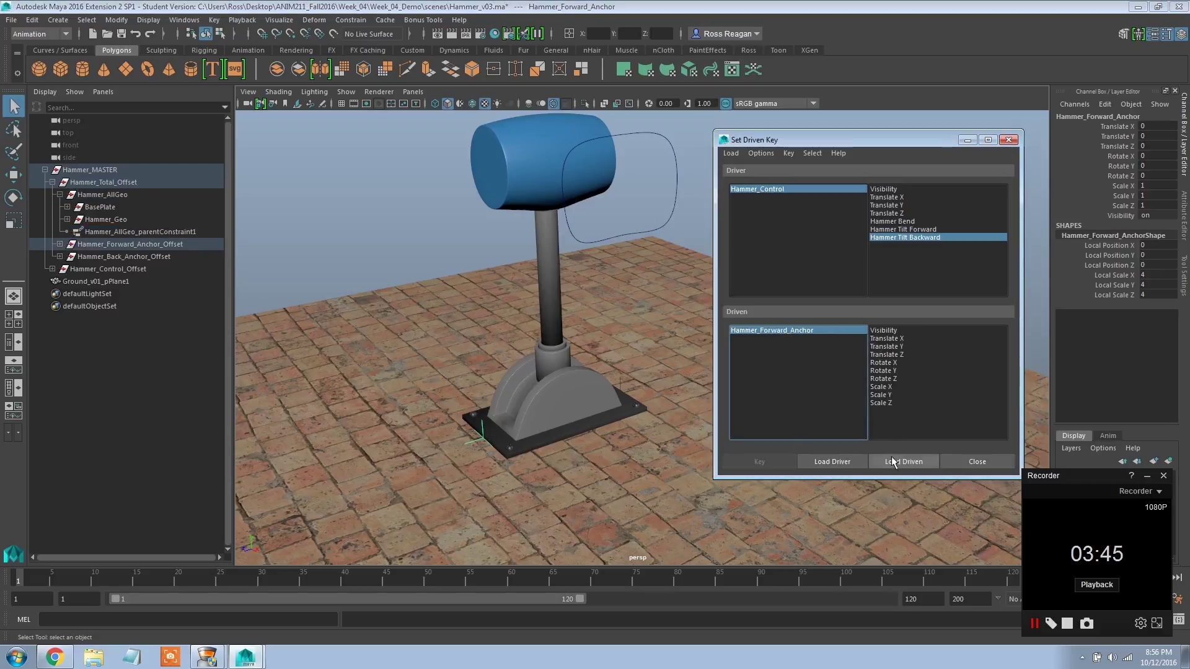
left_click(891, 230)
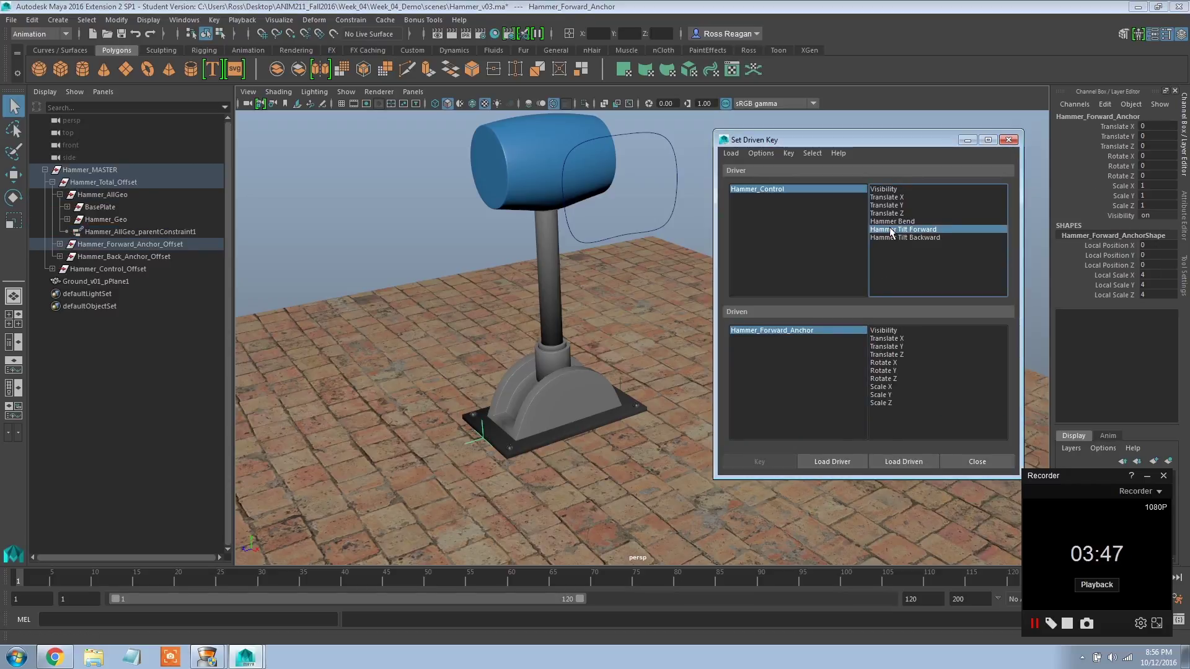
left_click_drag(533, 415, 546, 408, "alt")
key("e")
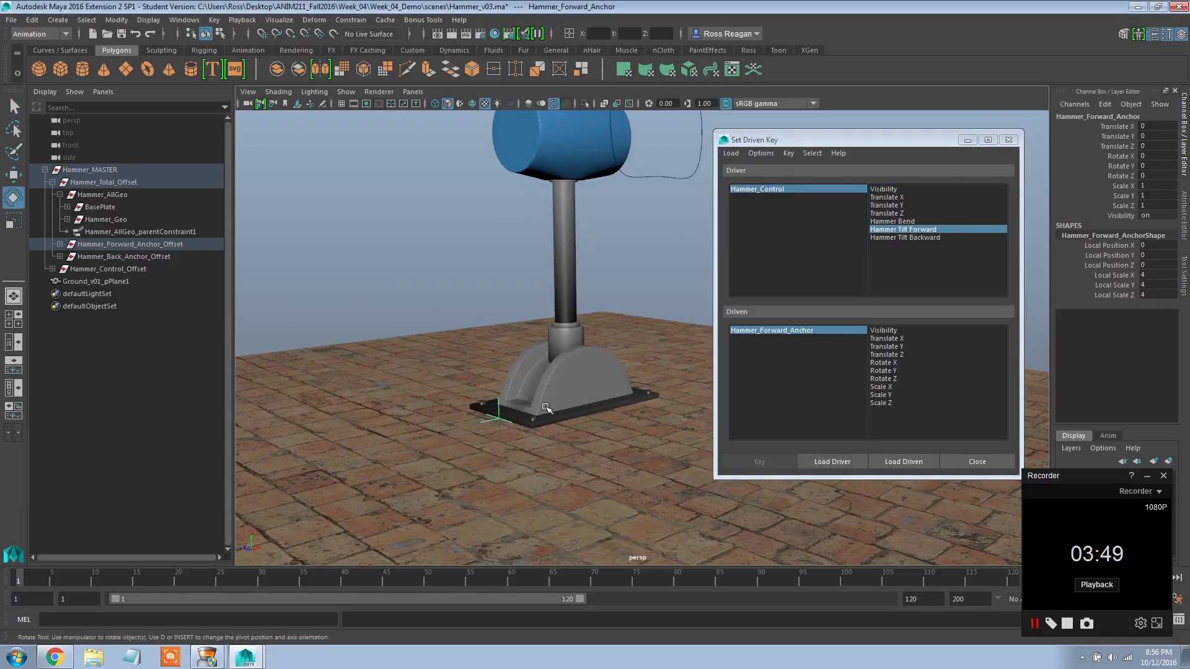
left_click_drag(480, 375, 462, 442)
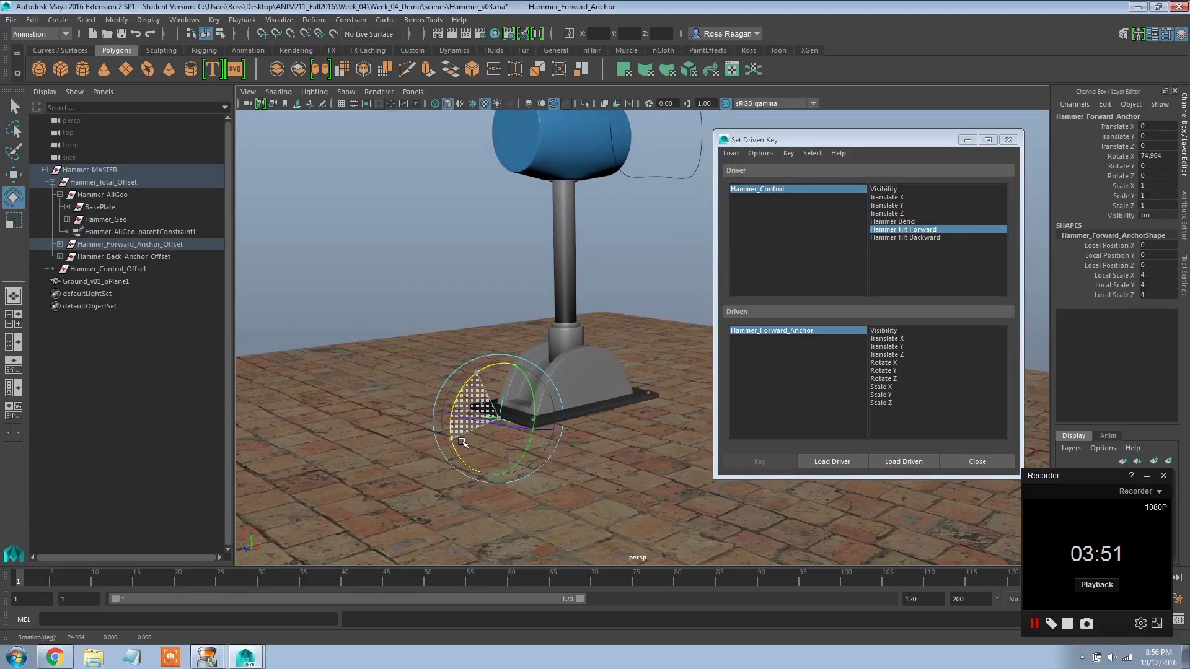
key("ctrl+z")
Step: Reset Hammer_Control's Hammer Tilt Backward to 0
left_click(803, 191)
left_click(905, 237)
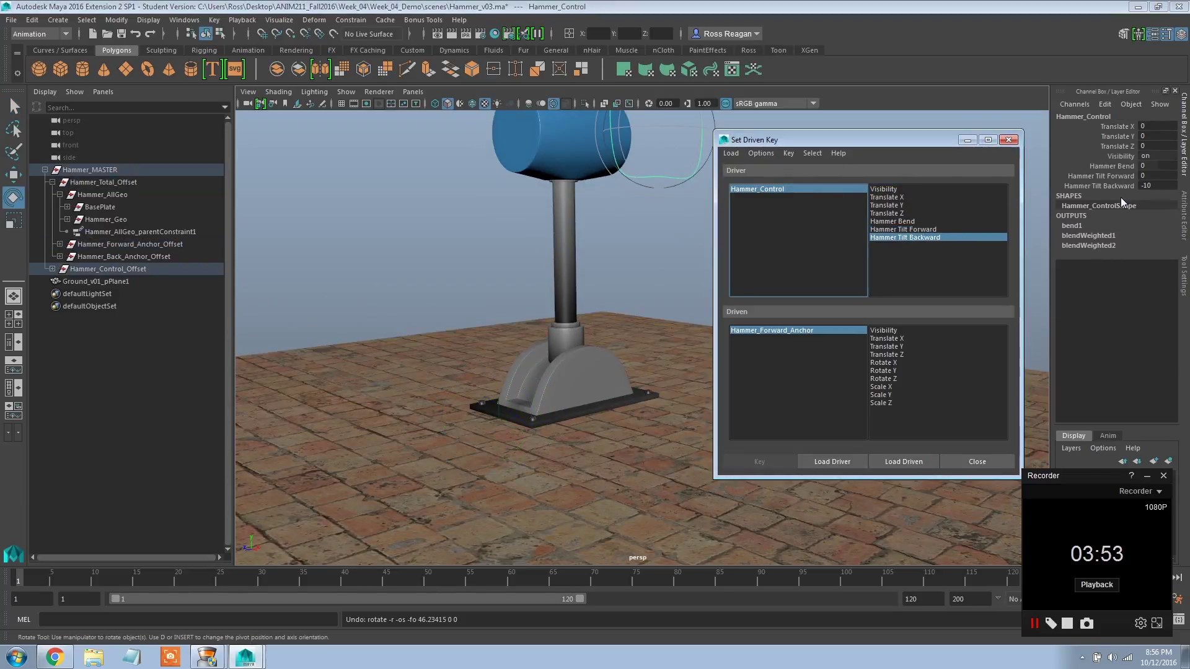
left_click(1165, 186)
type("0")
key("Return")
left_click_drag(599, 381, 546, 400, "alt")
key("q")
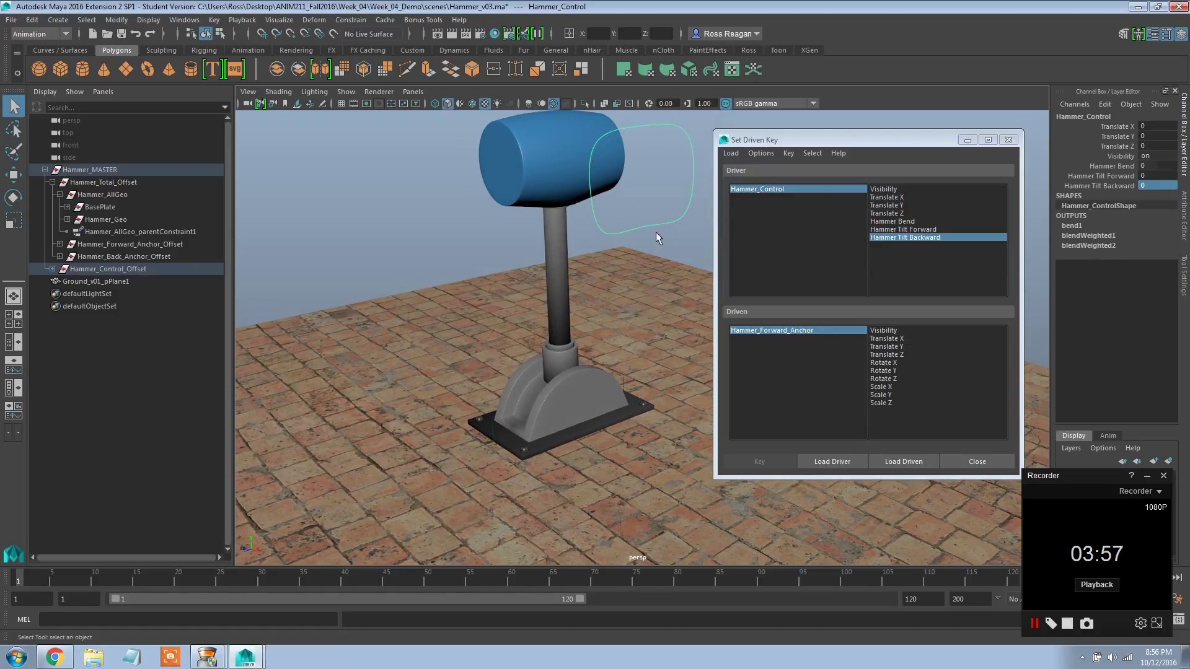
Step: Key Hammer_Forward_Anchor's Rotate X at 0 against Hammer Tilt Forward at 0
left_click(905, 229)
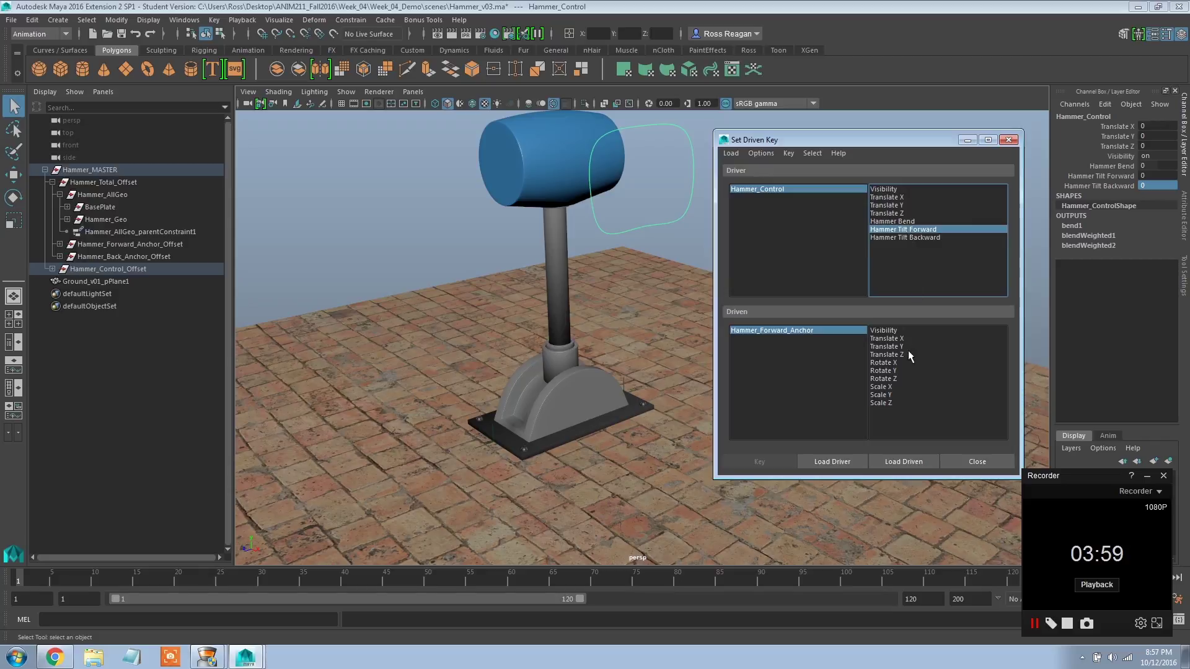
left_click(489, 434)
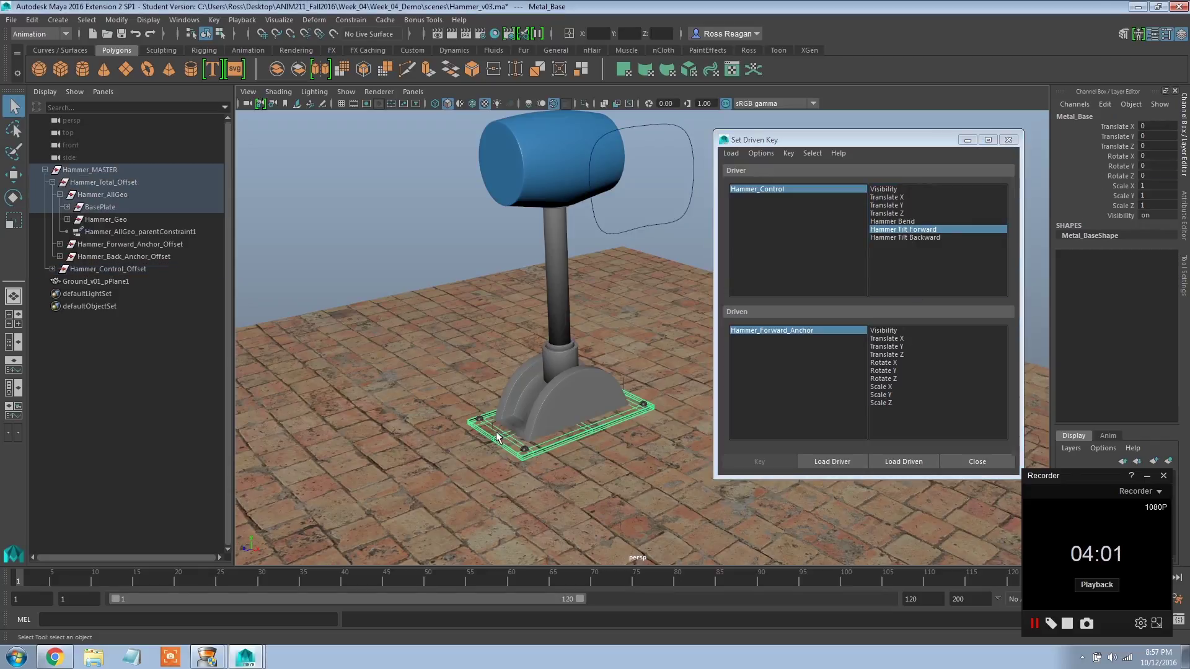
left_click(906, 461)
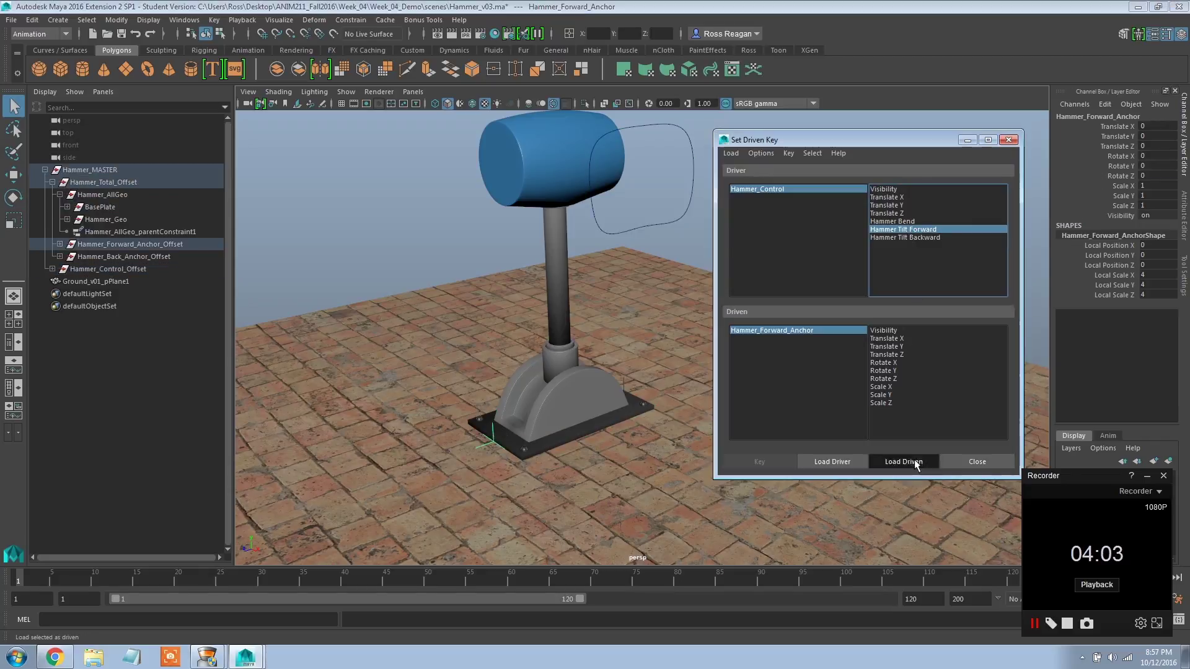
left_click(893, 362)
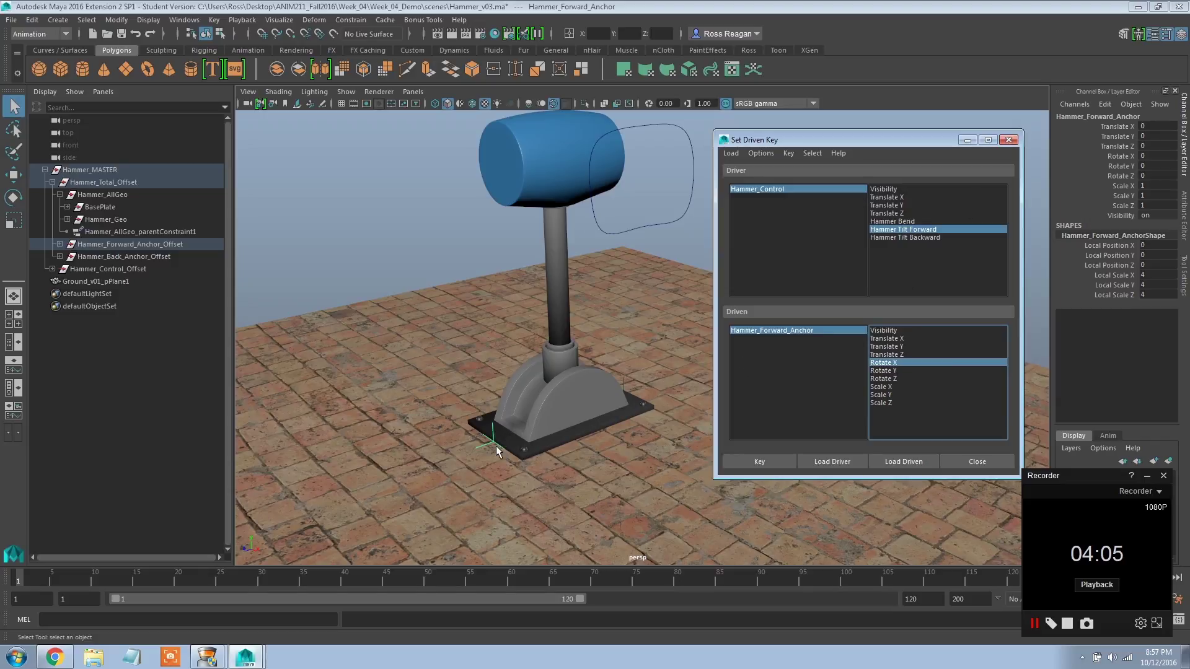
left_click(753, 462)
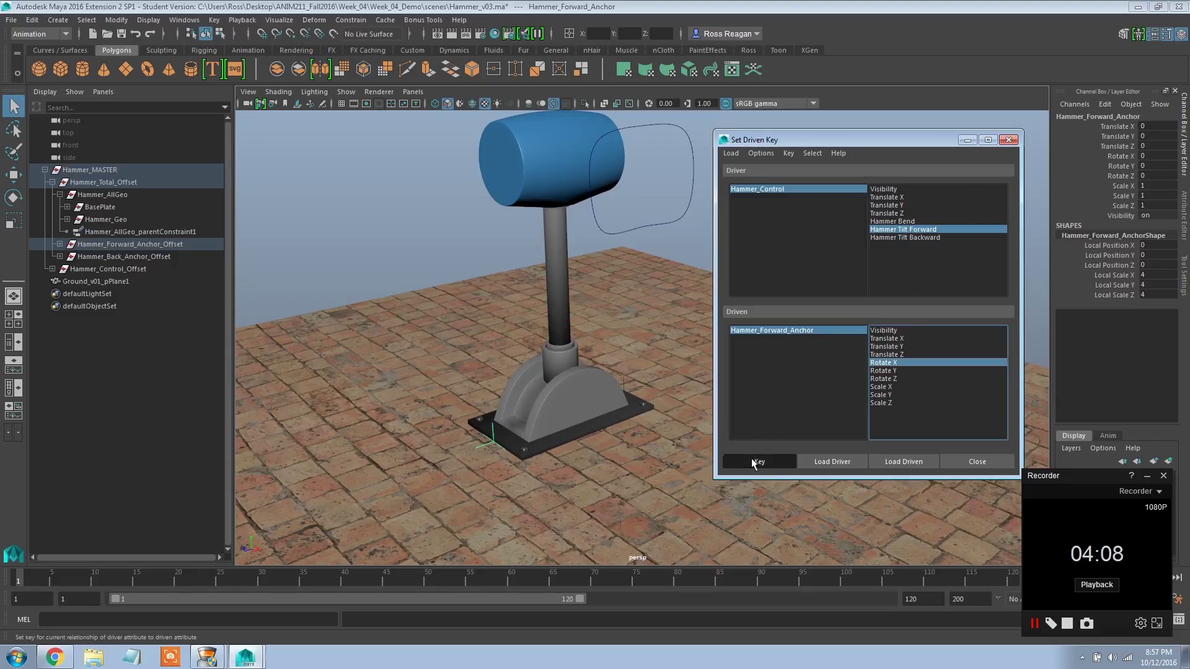
Step: Raise Hammer_Control's Hammer Tilt Forward to 10
left_click(776, 188)
left_click(1101, 176)
middle_click_drag(605, 186, 875, 206)
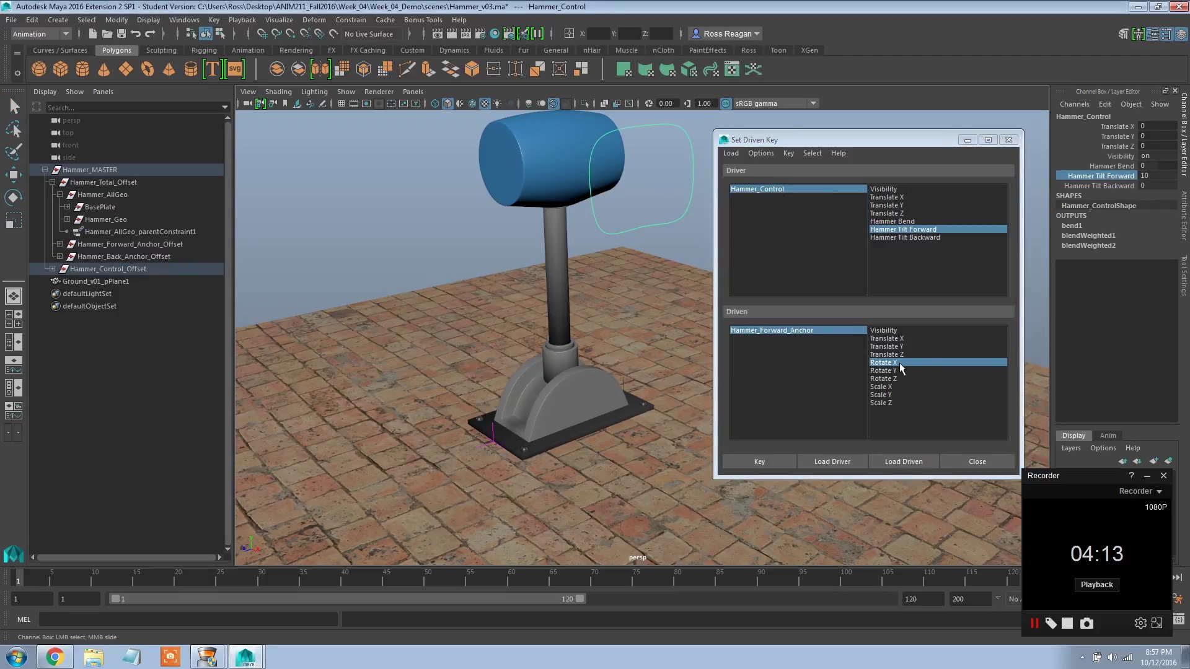
Step: Set Hammer_Forward_Anchor's Rotate X to 65 and key it against Hammer Tilt Forward
left_click(821, 329)
left_click_drag(538, 233, 528, 281, "alt")
key("e")
left_click_drag(456, 375, 430, 455)
left_click(1154, 155)
type("65")
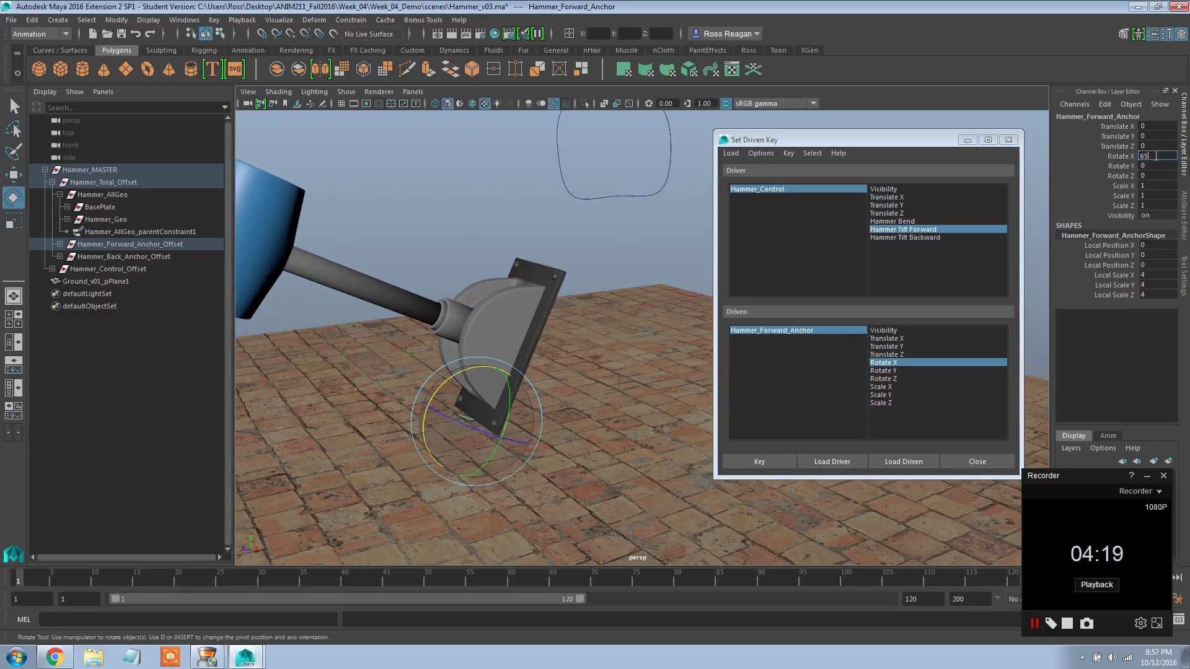
key("Return")
left_click_drag(499, 434, 474, 443, "alt")
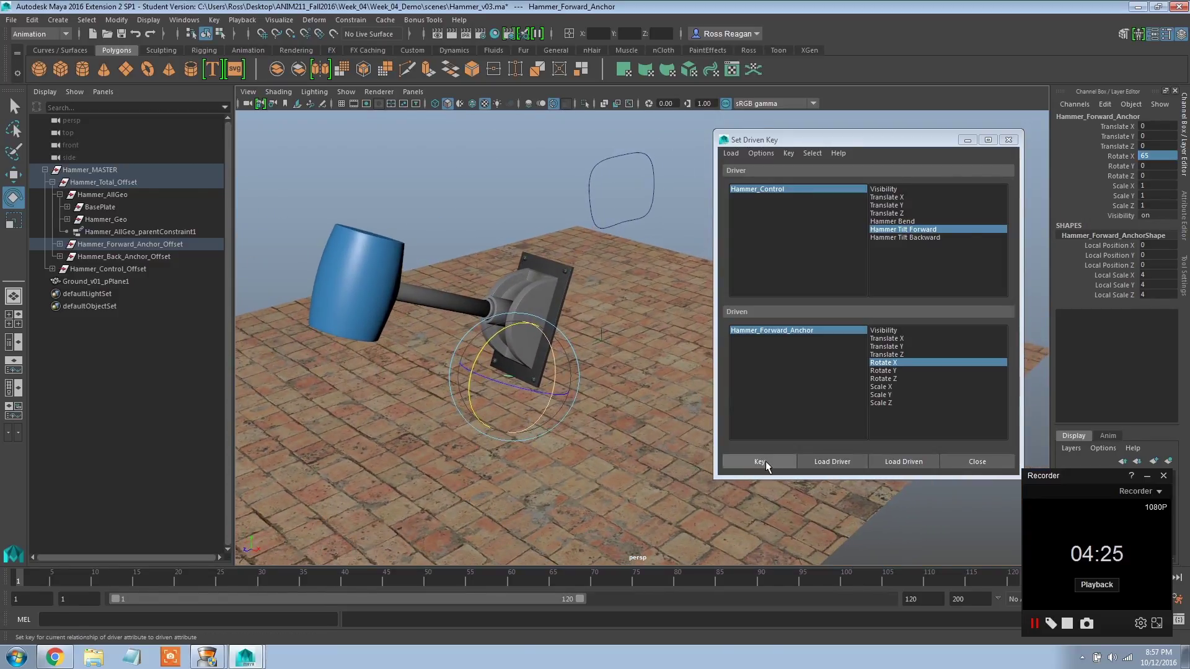
left_click(763, 461)
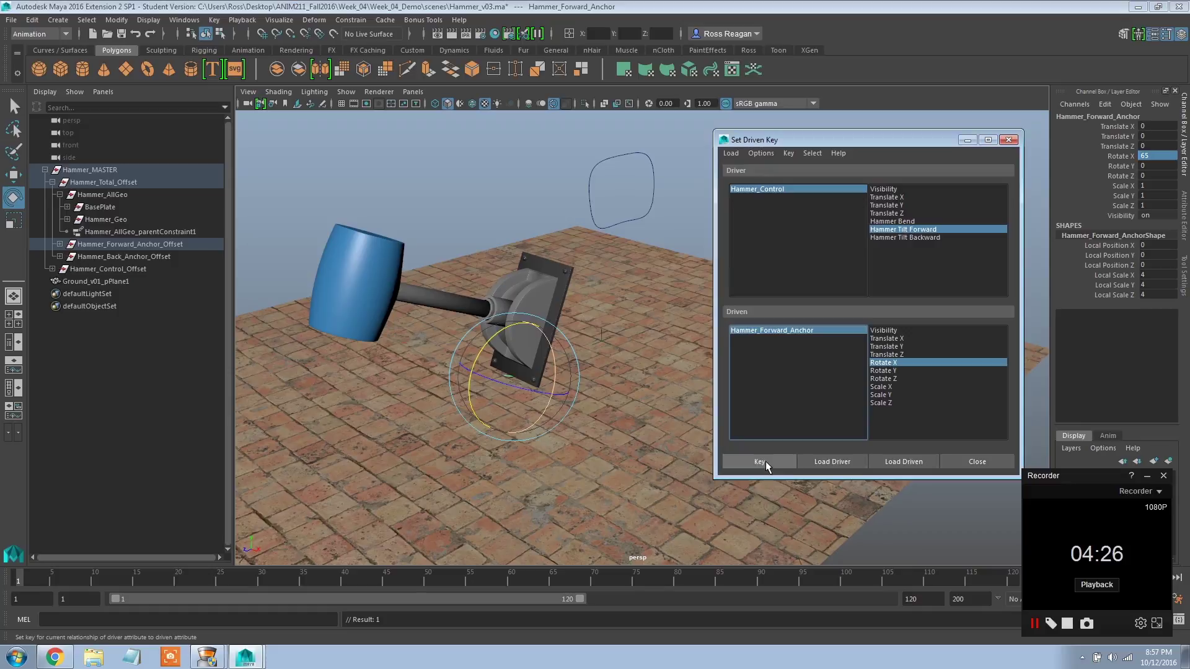
Step: Test the forward tilt by varying Hammer Tilt Forward, ending at 0, and inspect the base plate's contact with the ground up close
left_click(787, 191)
left_click(1101, 176)
middle_click_drag(619, 279, 576, 296)
scroll(492, 387, "up", 6)
left_click_drag(492, 387, 605, 393, "alt")
middle_click_drag(605, 392, 550, 360)
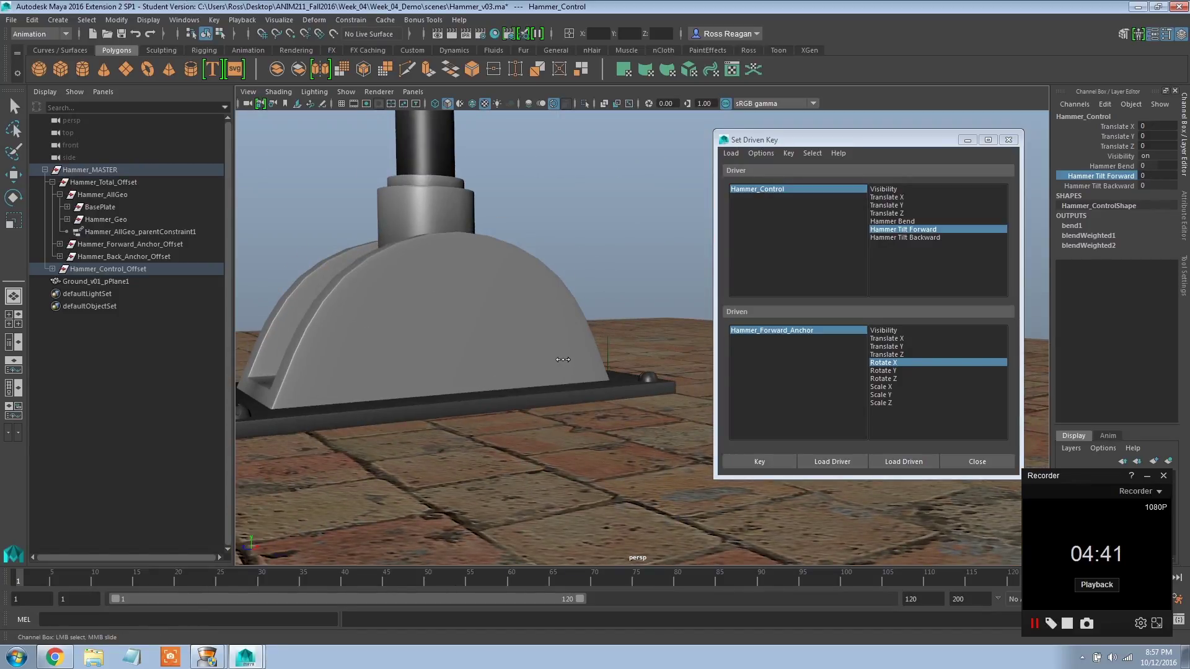
left_click_drag(562, 358, 477, 365, "alt")
scroll(492, 345, "down", 5)
left_click_drag(551, 304, 561, 335, "alt")
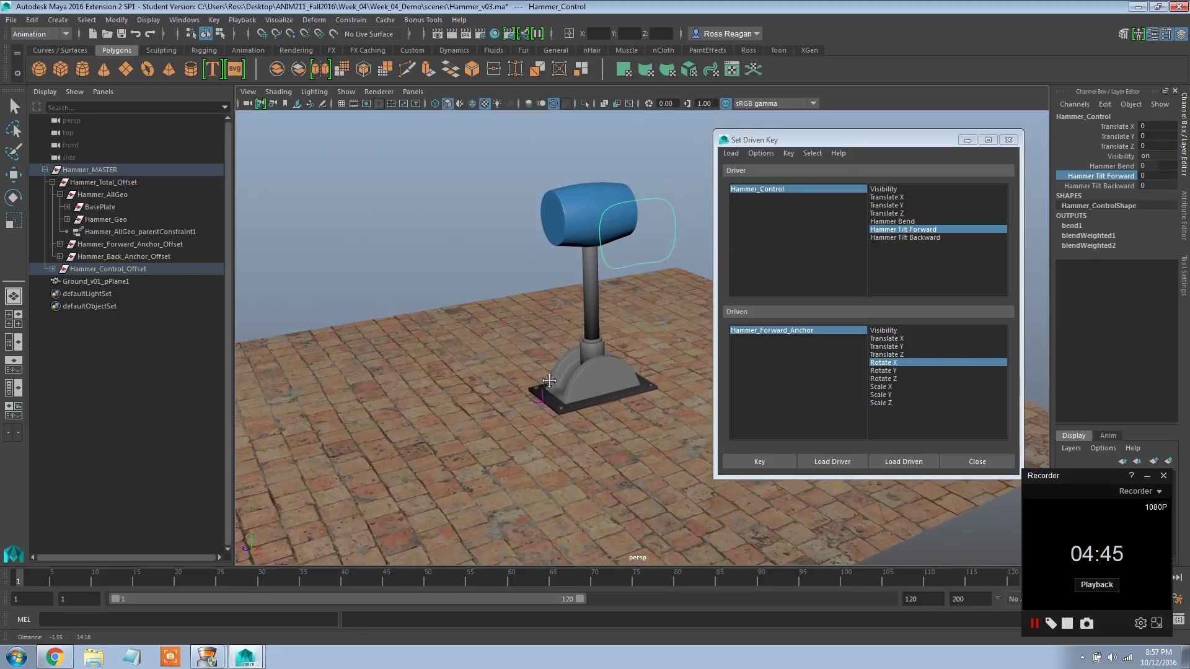
Step: Load Hammer_Back_Anchor as the driven object in Set Driven Key
scroll(560, 334, "up", 2)
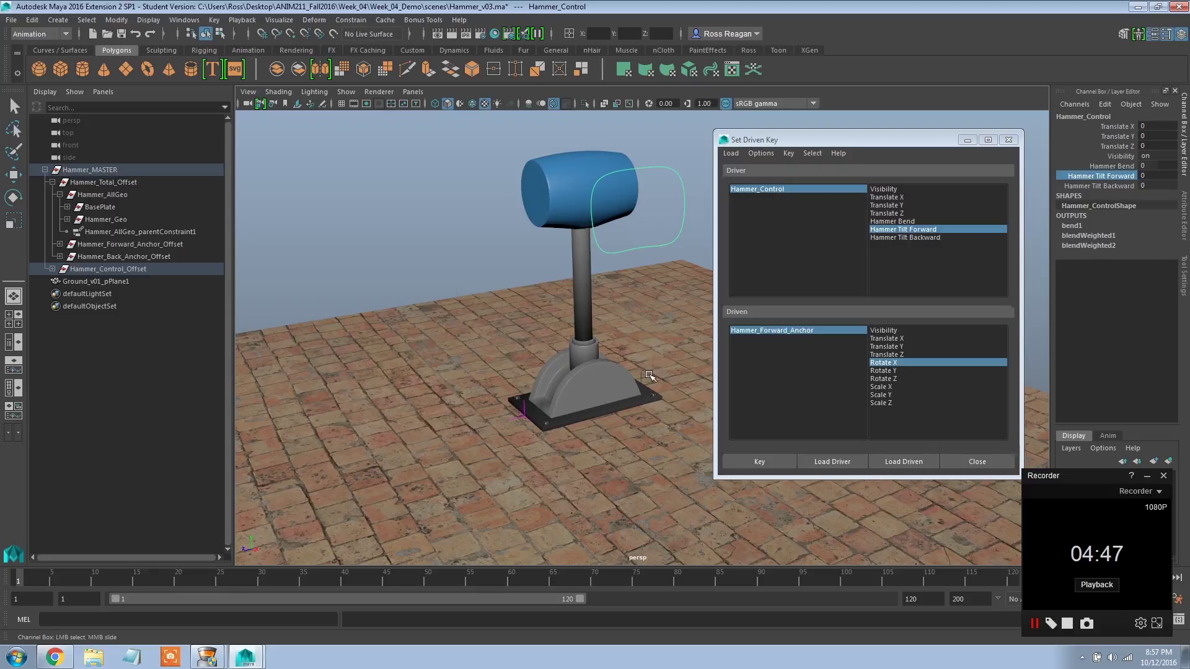
left_click_drag(649, 373, 635, 387, "alt")
scroll(623, 402, "up", 2)
left_click(623, 398)
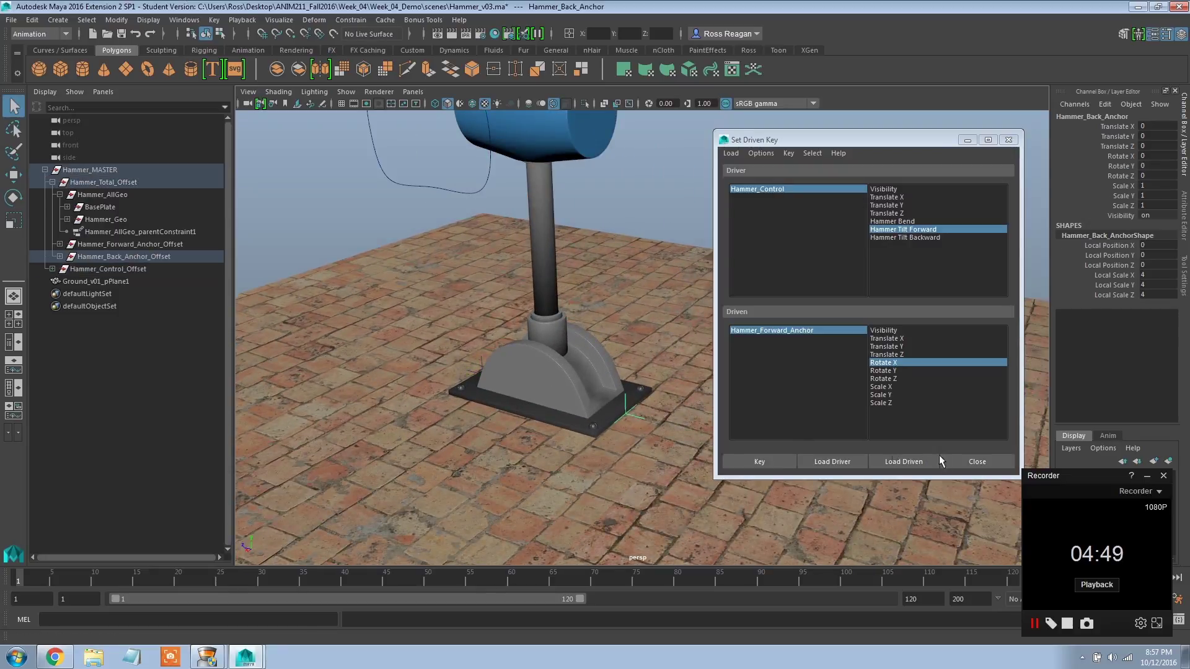
left_click(903, 461)
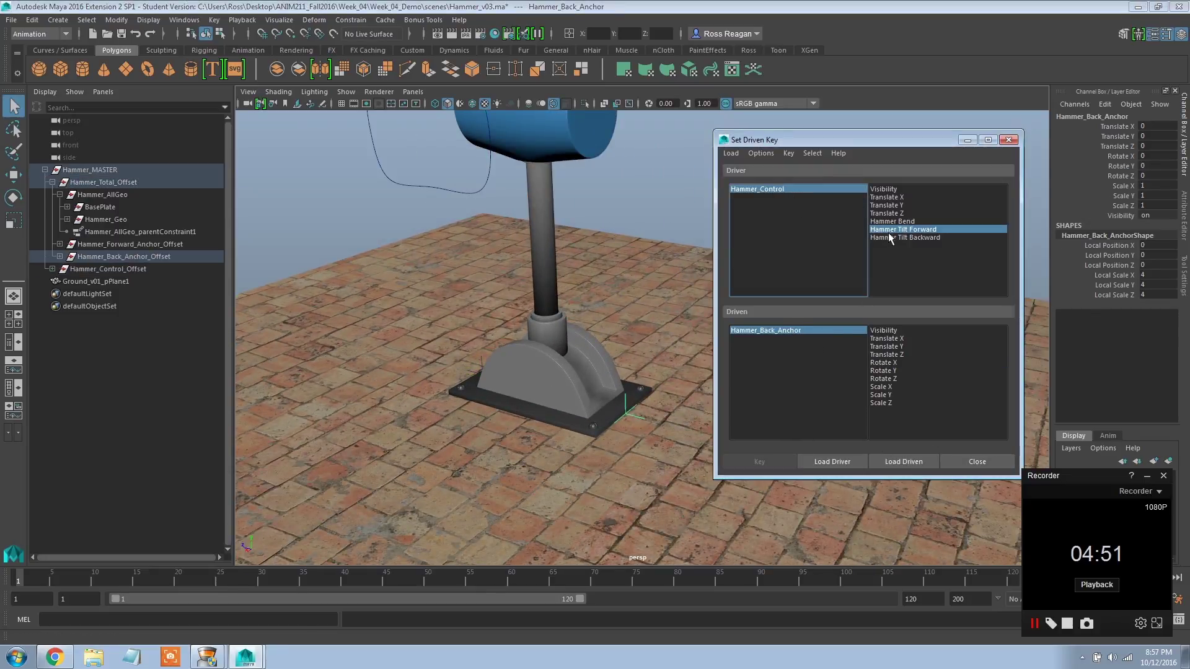
Step: Key Hammer_Back_Anchor's Rotate X at 0 against Hammer_Control's Hammer Tilt Backward at 0
left_click(823, 192)
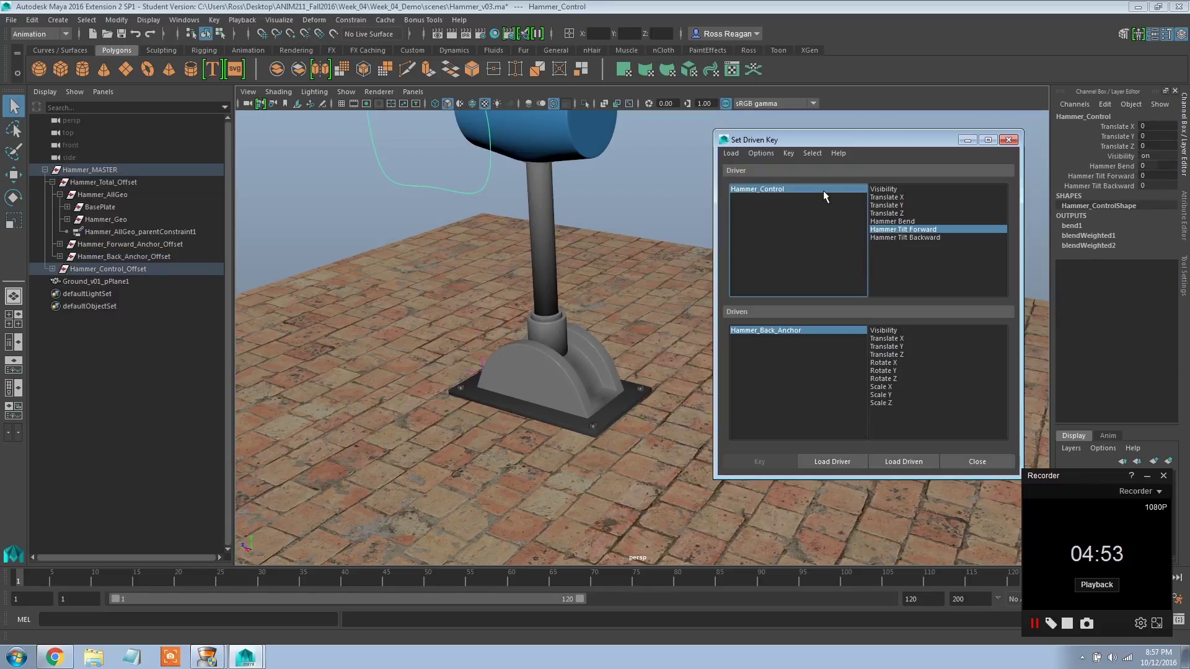
left_click(890, 238)
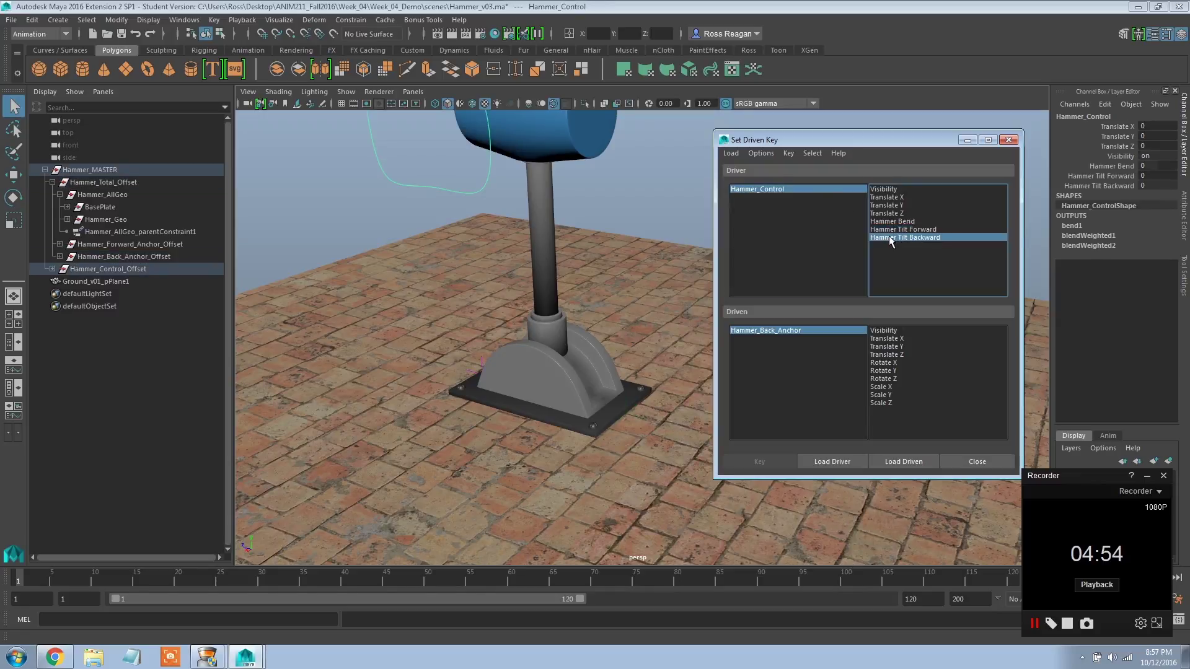
left_click(882, 363)
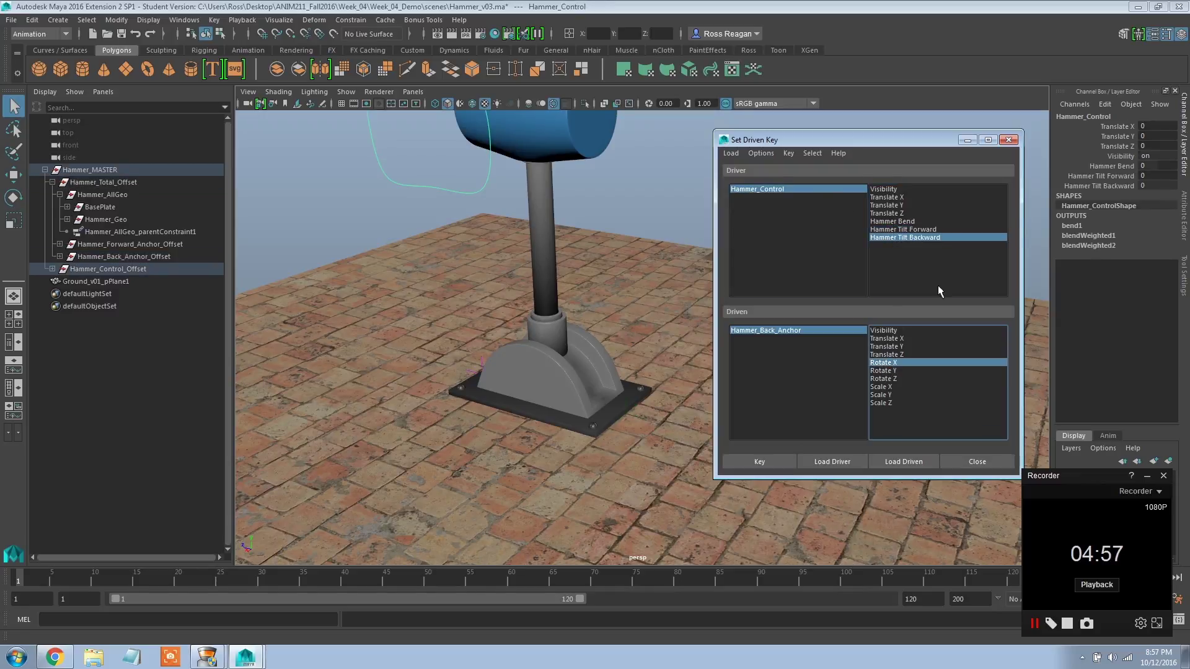
left_click(763, 460)
Step: Set Hammer Tilt Backward to -10 and key Hammer_Back_Anchor's Rotate X at -65 against it
left_click(1110, 185)
middle_click_drag(1109, 186, 805, 258)
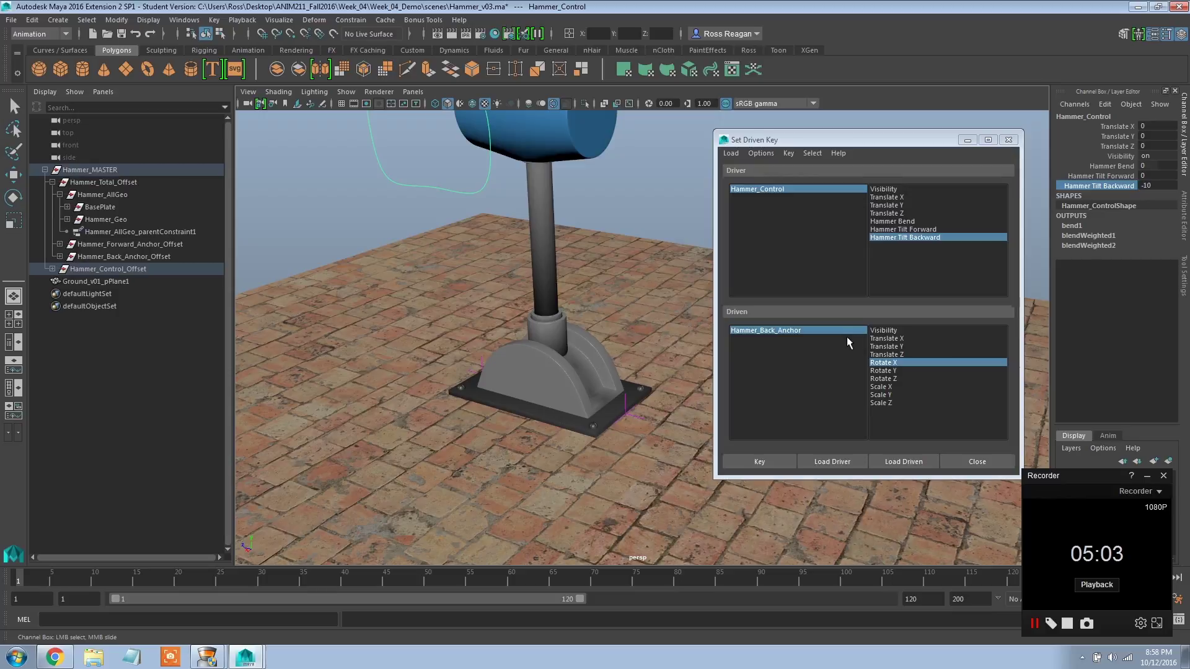
key("e")
left_click(819, 329)
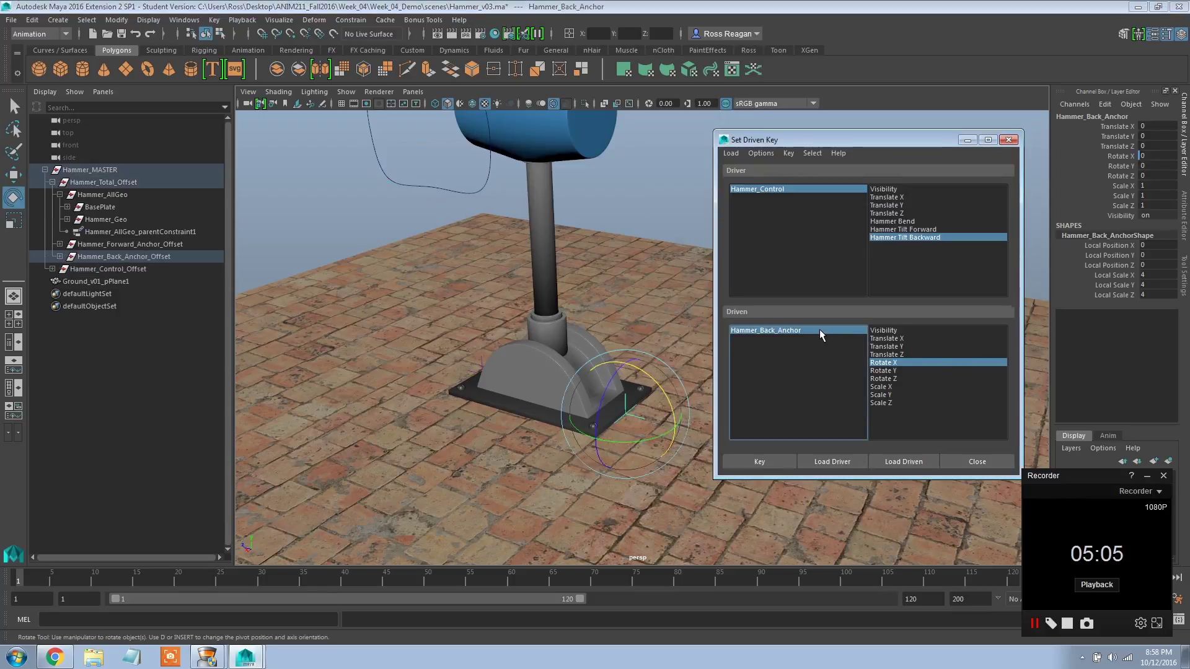
left_click_drag(605, 371, 1031, 350)
double_click(1167, 157)
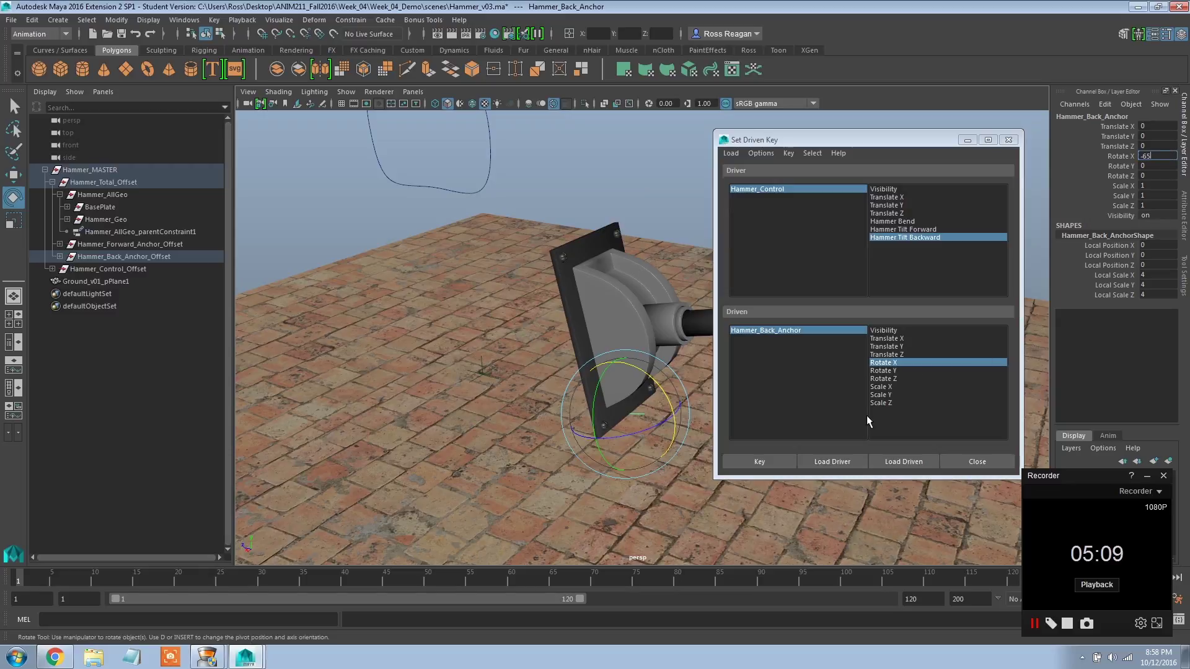
left_click(782, 463)
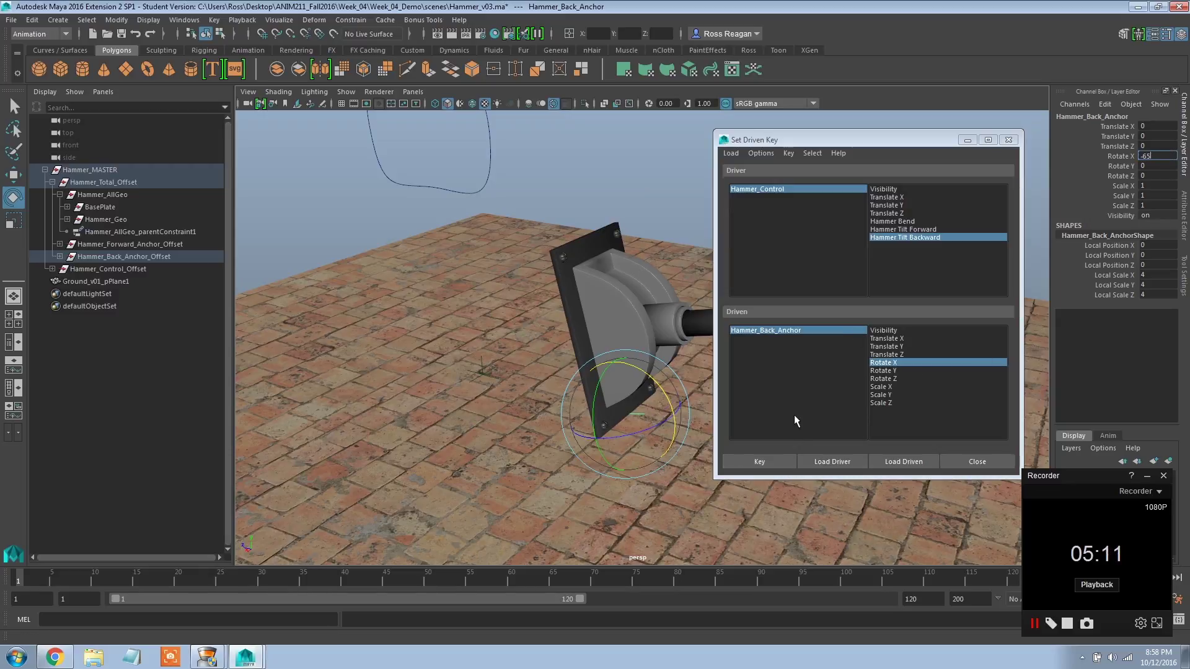
type("-65")
key("Return")
left_click(771, 464)
Step: Test Hammer_Control's Hammer Tilt Backward and Hammer Tilt Forward while viewing the hammer from the side, and undo the test changes
left_click_drag(526, 365, 525, 199, "alt")
left_click(525, 199)
left_click(1088, 186)
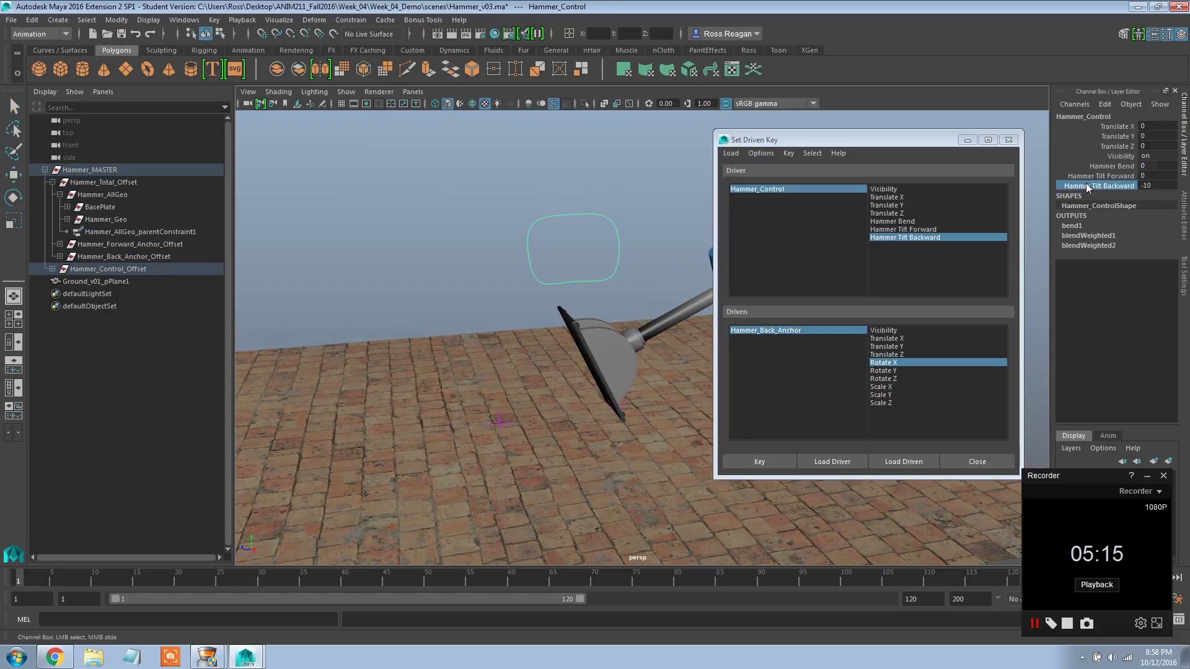
middle_click_drag(459, 231, 336, 251)
left_click(1072, 178)
middle_click_drag(563, 241, 656, 242)
left_click_drag(585, 357, 496, 345, "alt")
right_click_drag(496, 345, 632, 353, "alt")
key("ctrl+z")
key("ctrl+z")
Step: Vary Hammer Tilt Backward and Hammer Tilt Forward once more, returning both to 0
left_click(1066, 186)
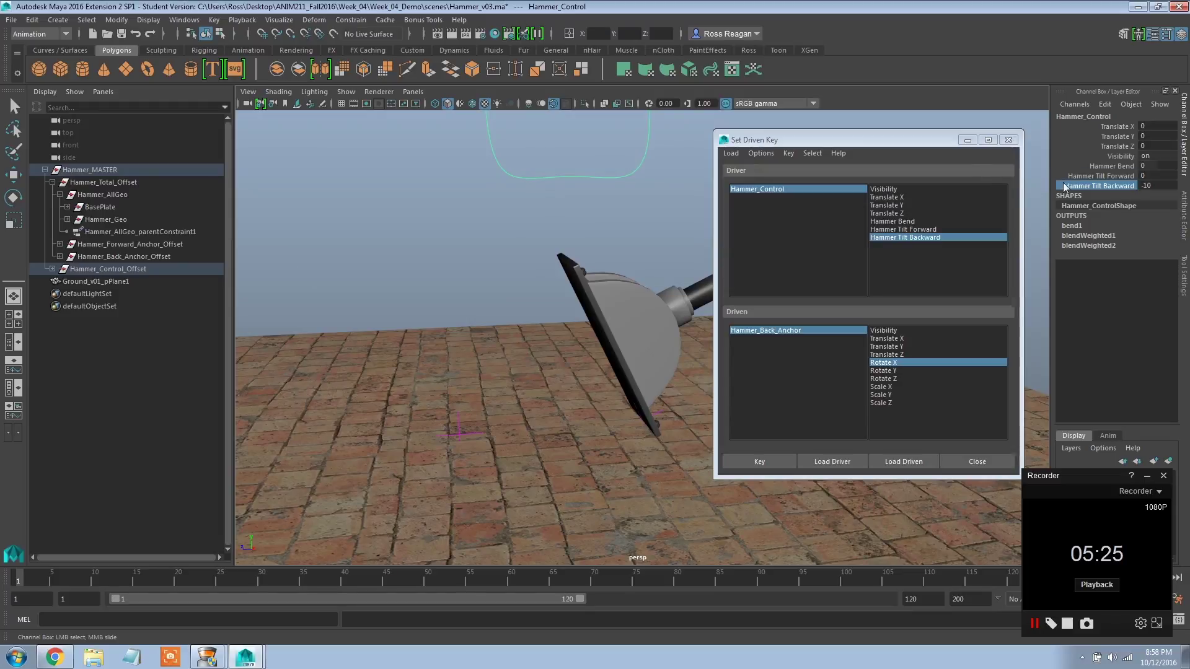
middle_click_drag(616, 244, 708, 244)
left_click(1109, 176)
middle_click_drag(376, 271, 337, 272)
left_click(1082, 185)
mouse_move(597, 311)
middle_mouse_down()
mouse_move(484, 311)
mouse_move(597, 311)
middle_mouse_up()
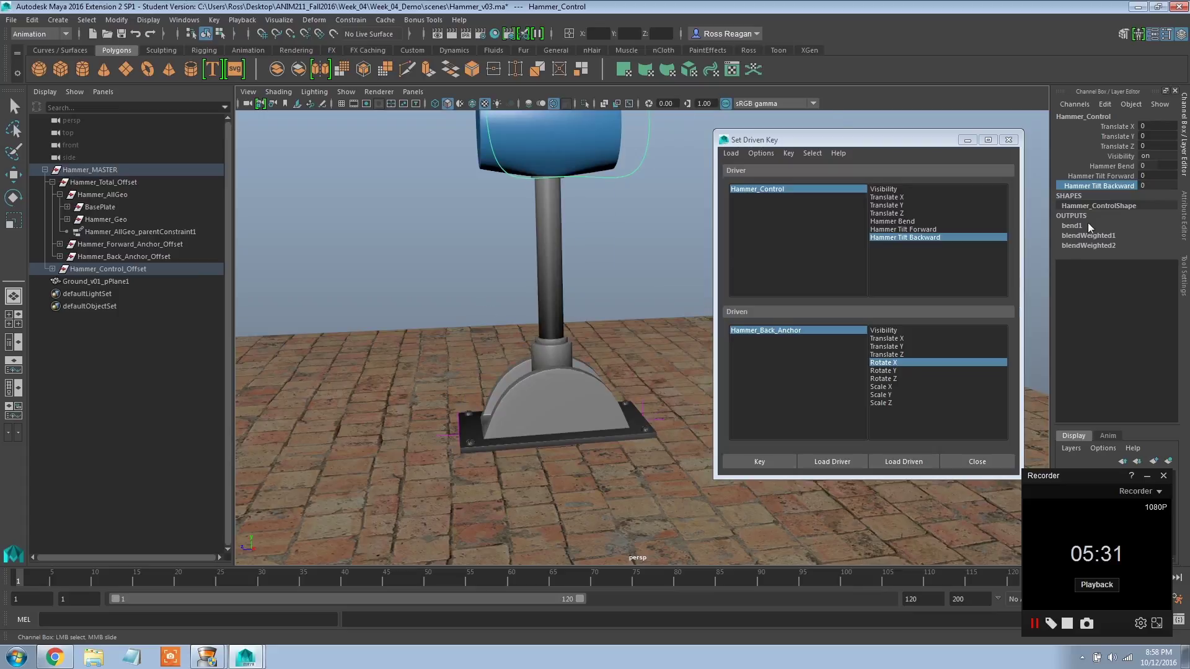
Step: Test Hammer Bend, Hammer Tilt Forward and Hammer Tilt Backward one after another, restoring each to 0
left_click(1091, 164)
middle_click_drag(531, 282, 1072, 192)
middle_click_drag(575, 194, 539, 194)
left_click(1088, 176)
middle_click_drag(558, 242, 674, 240)
key("ctrl+z")
left_click(1099, 186)
middle_click_drag(545, 295, 619, 294)
key("ctrl+z")
scroll(527, 257, "down", 4)
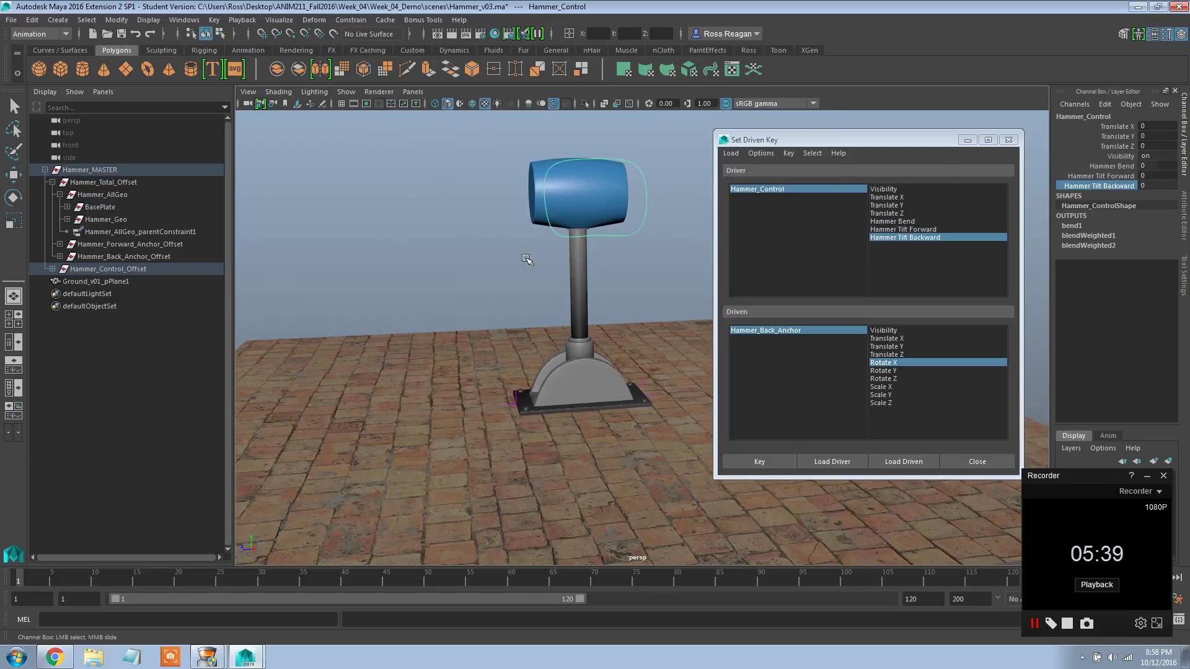
Step: Test moving Hammer_Control about -20 along Z, and undo the move
key("w")
left_click_drag(561, 211, 865, 273)
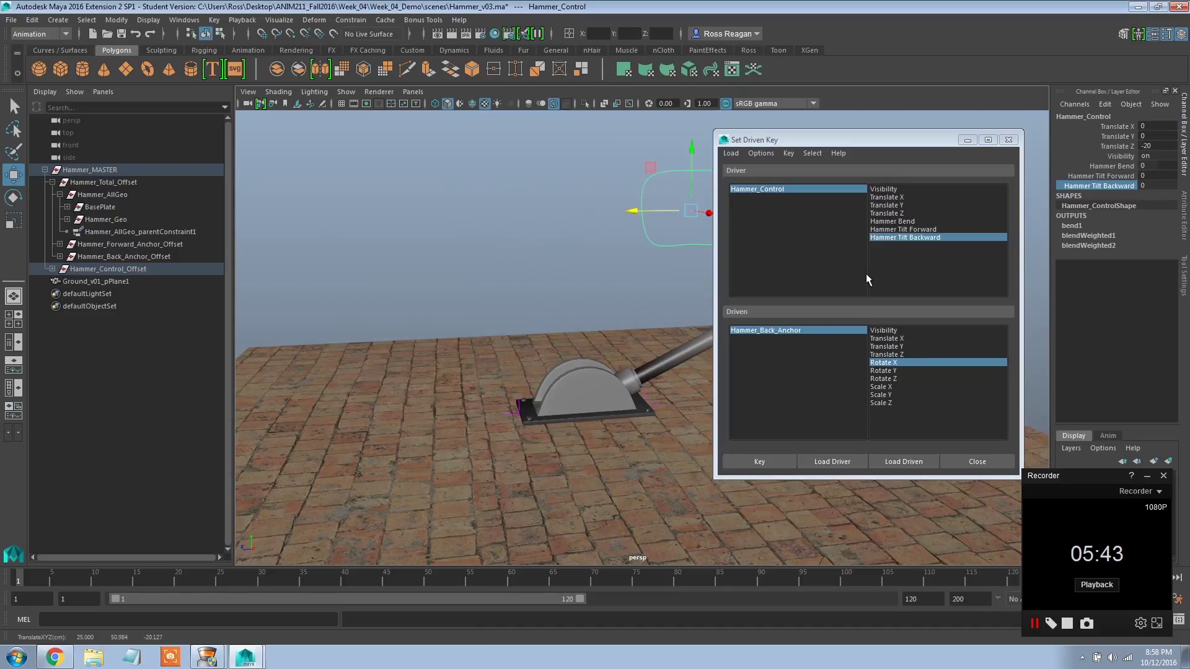
key("ctrl+z")
Step: Lock and hide Hammer_Control's Translate X and Translate Y channels
left_click(1121, 128)
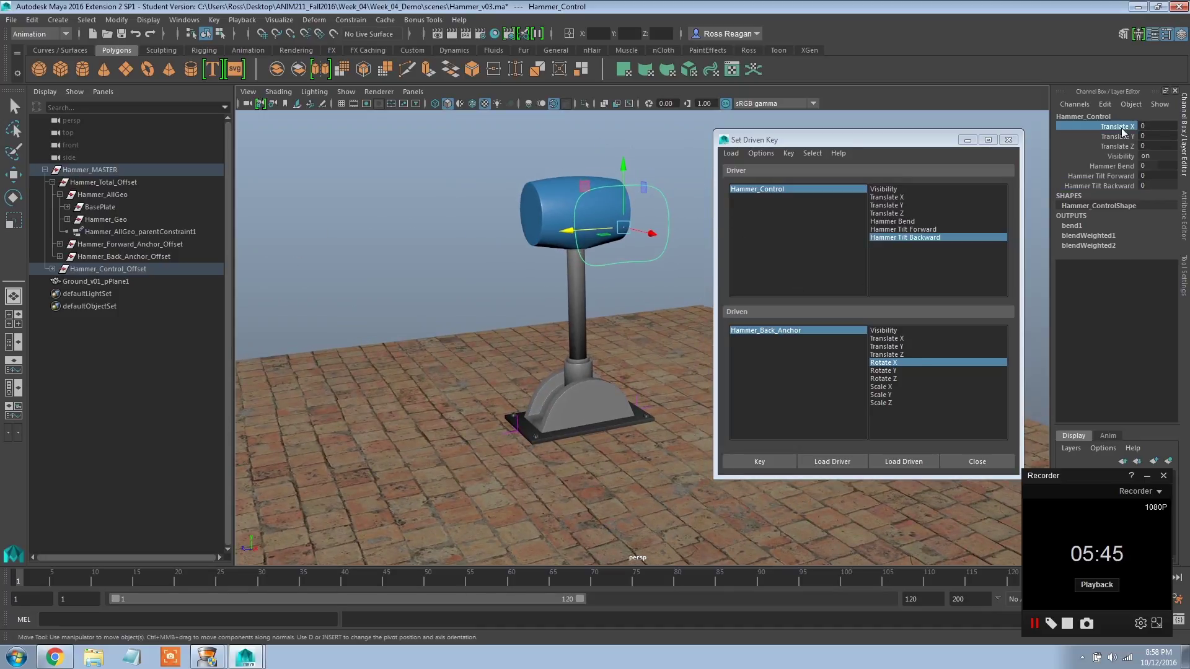
left_click(1120, 146)
left_click_drag(1118, 130, 1118, 135)
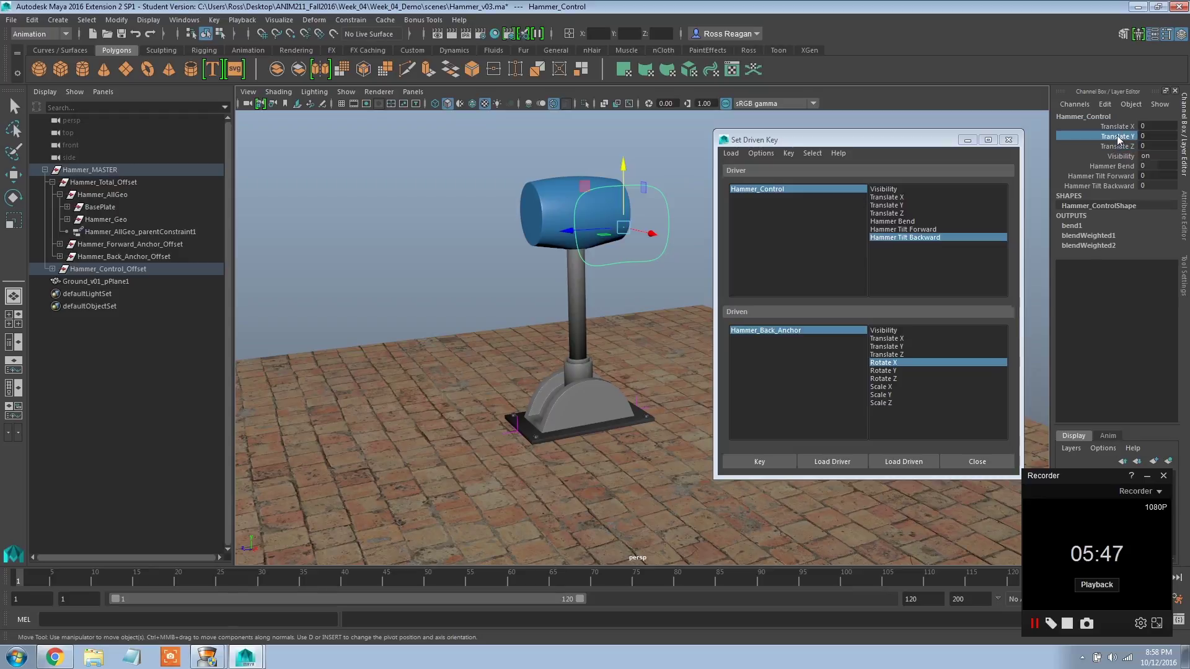
right_click(1118, 136)
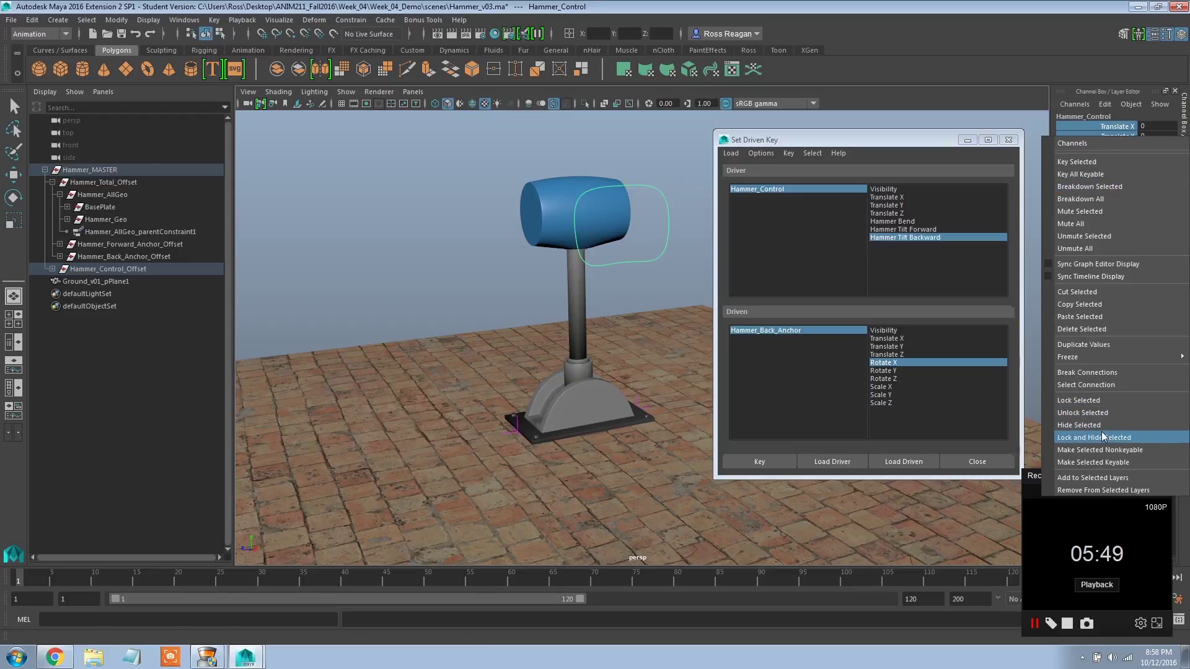
left_click(1101, 437)
Step: Try hiding Hammer_Control's Visibility channel without locking it, and undo that
right_click(1118, 133)
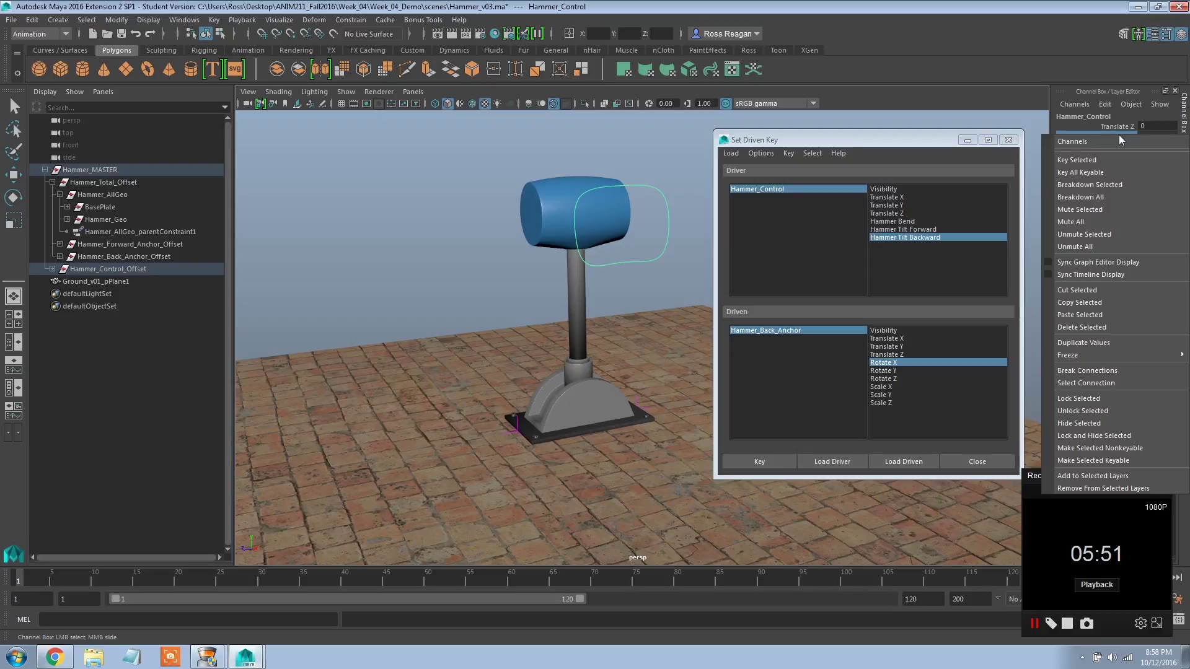
left_click(1094, 423)
key("w")
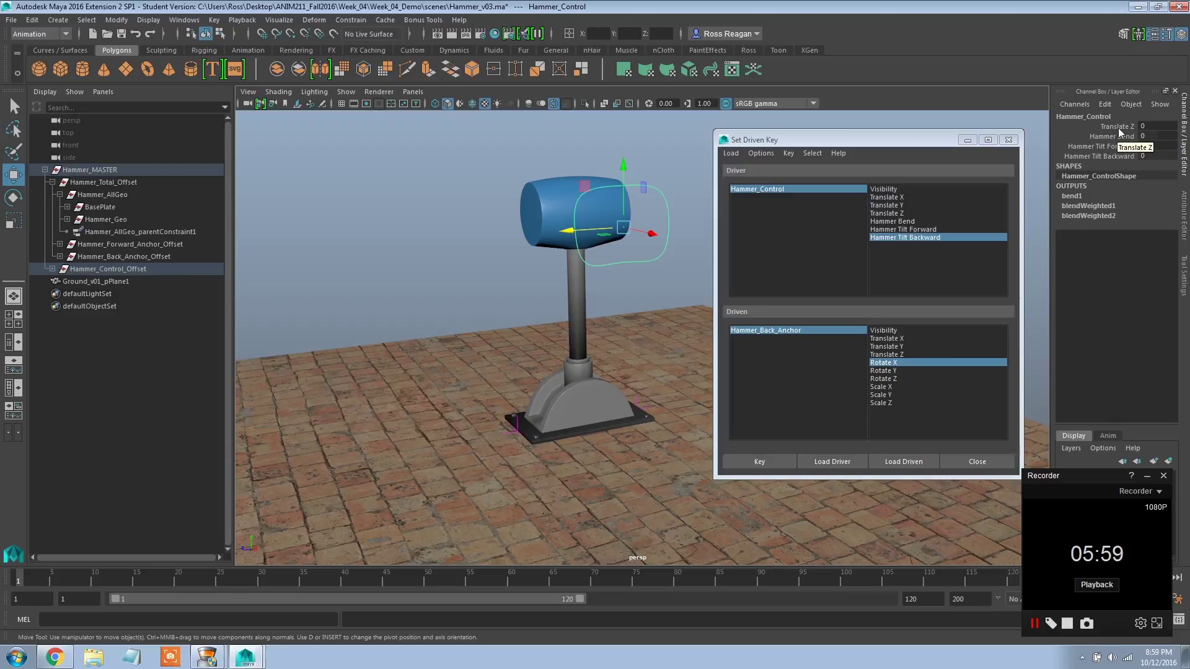
key("ctrl+z")
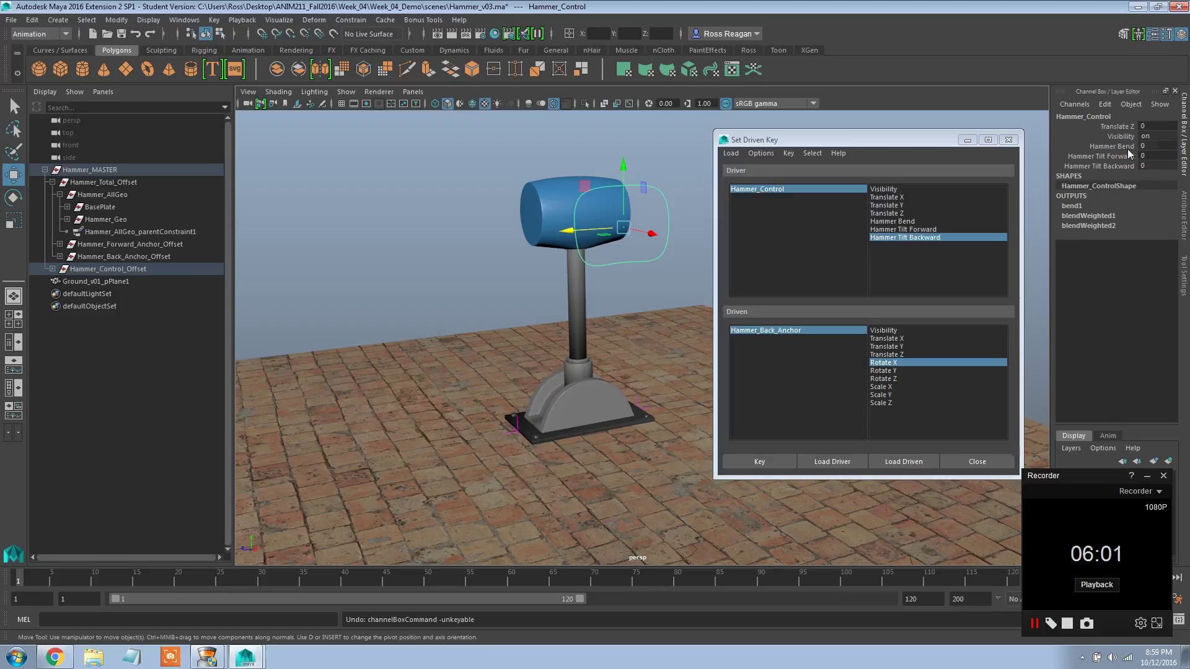
Step: Lock and hide Hammer_Control's Visibility channel
right_click(1125, 138)
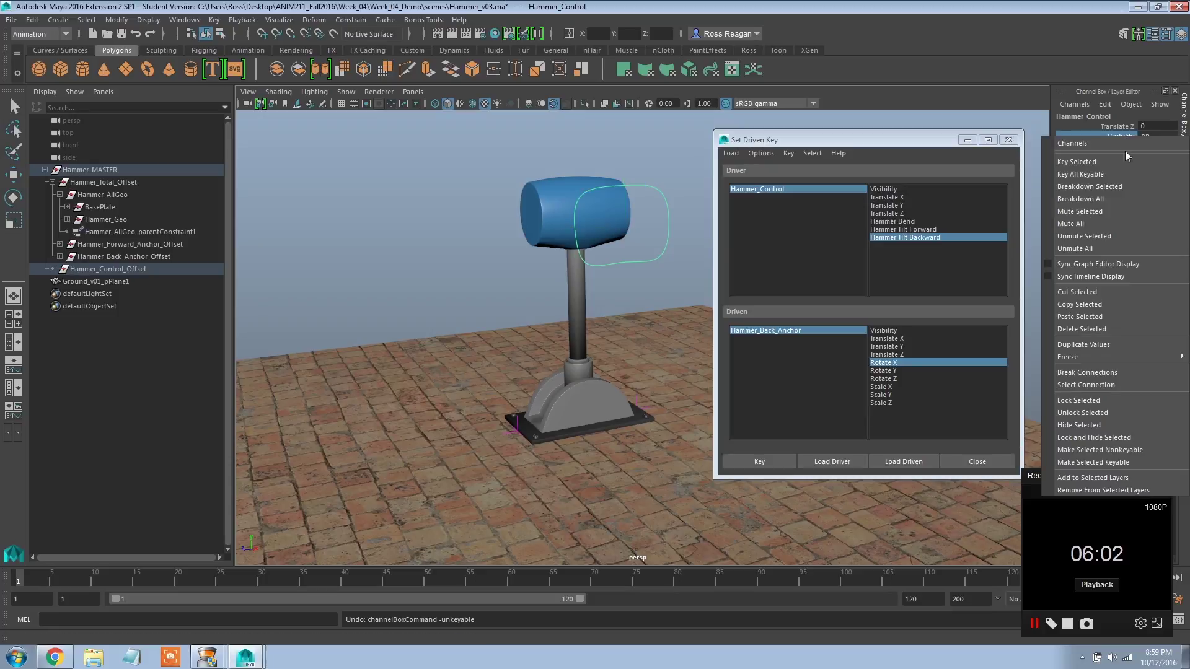
left_click(1115, 438)
Step: Test varying Translate Z, Hammer Bend and both tilt channels together, and undo back to 0
left_click_drag(1124, 127, 1124, 159)
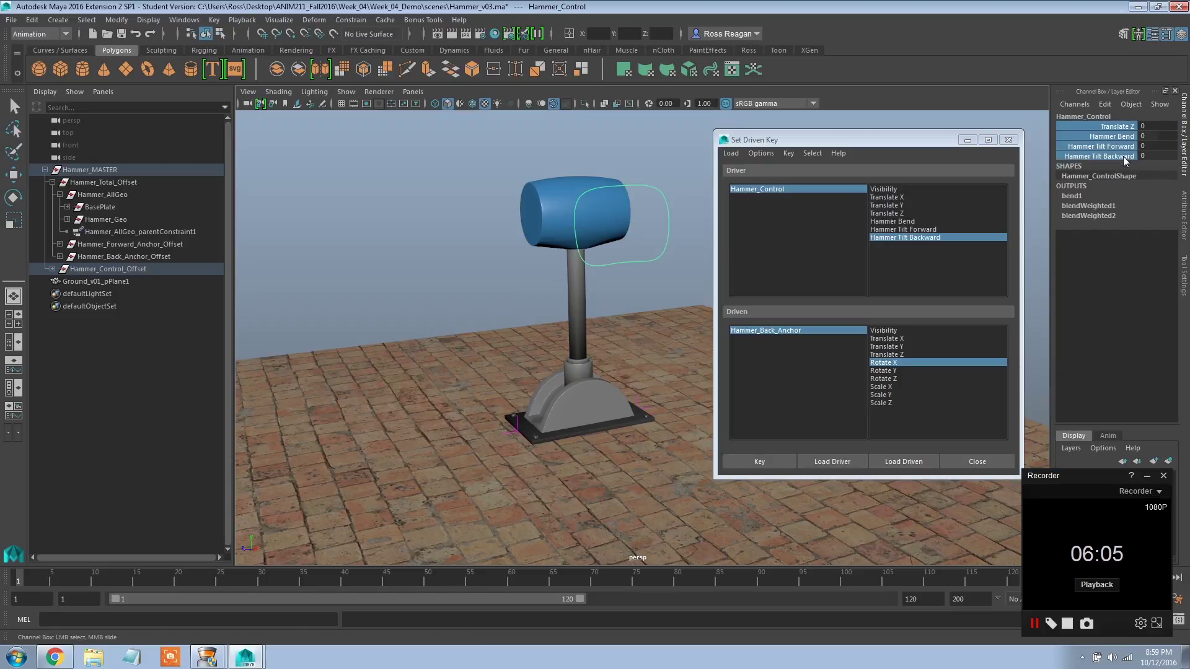
mouse_move(694, 229)
middle_mouse_down()
mouse_move(372, 244)
mouse_move(699, 229)
middle_mouse_up()
key("ctrl+z")
key("ctrl+z")
key("ctrl+z")
key("ctrl+z")
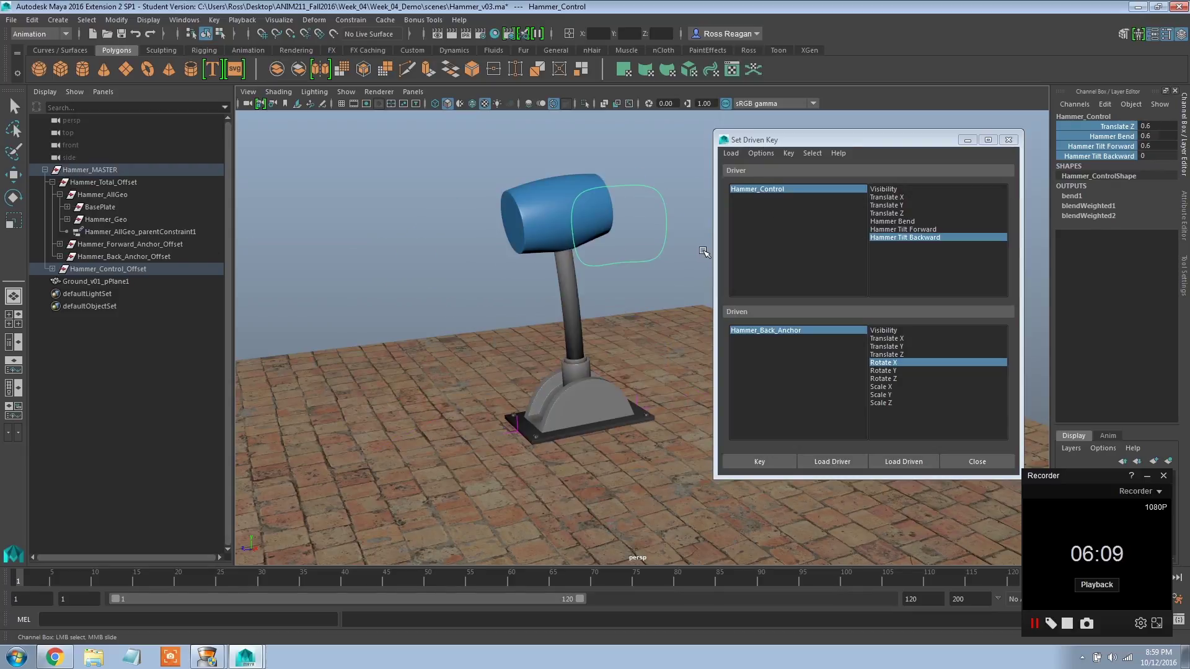
Step: Close the Set Driven Key window
scroll(474, 297, "down", 5)
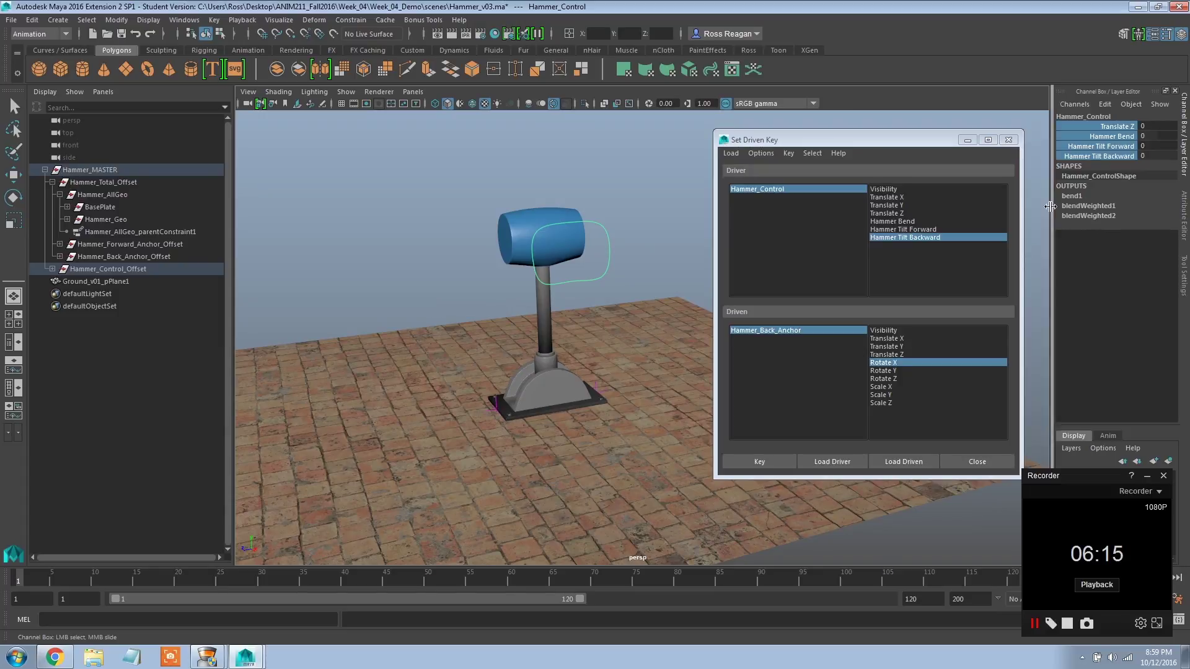
left_click(979, 464)
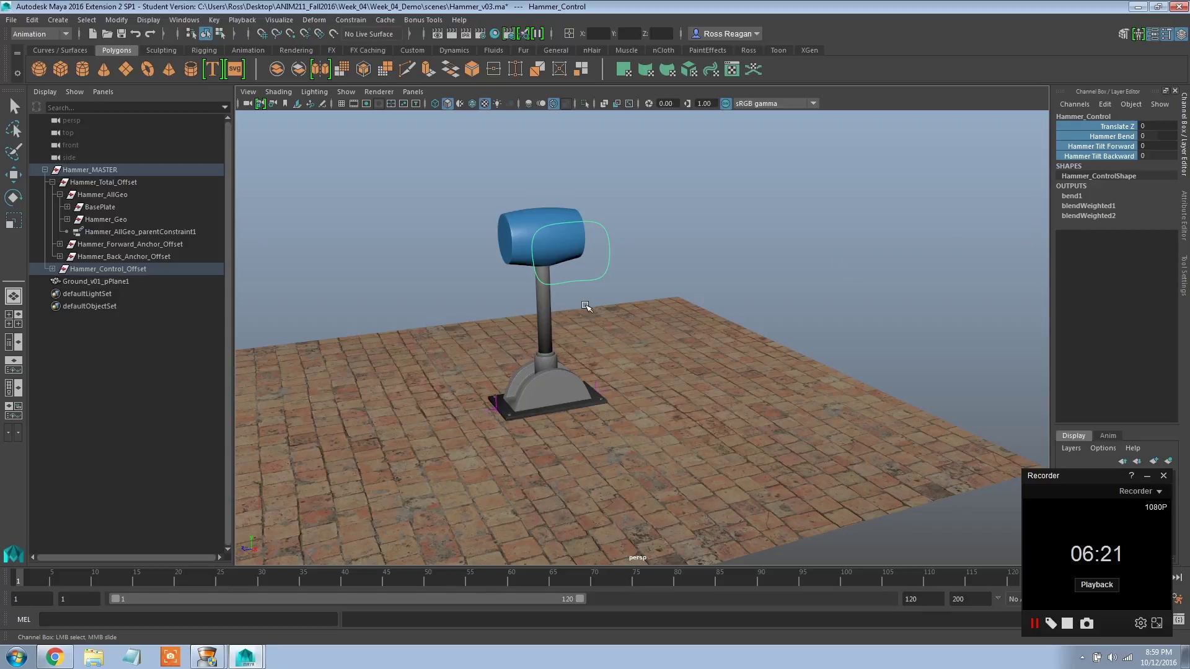
Step: Reselect Hammer_Control and review its remaining channels and the finished hammer rig from several angles
left_click_drag(582, 310, 726, 335, "alt")
key("w")
left_click(949, 225)
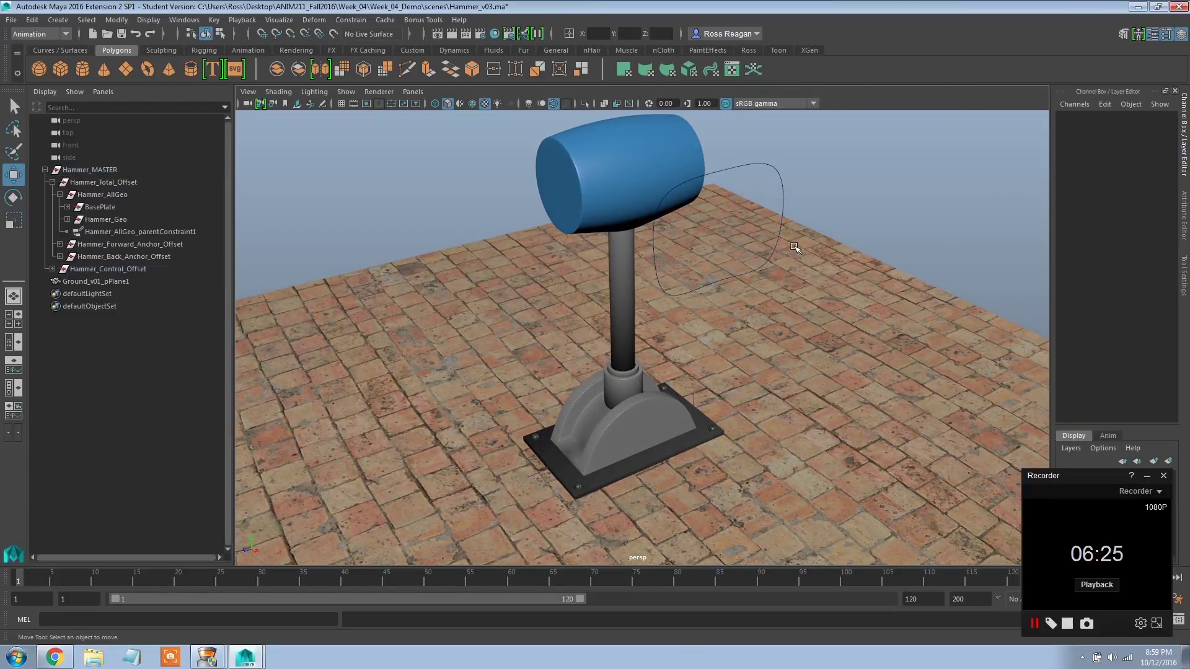
left_click(786, 200)
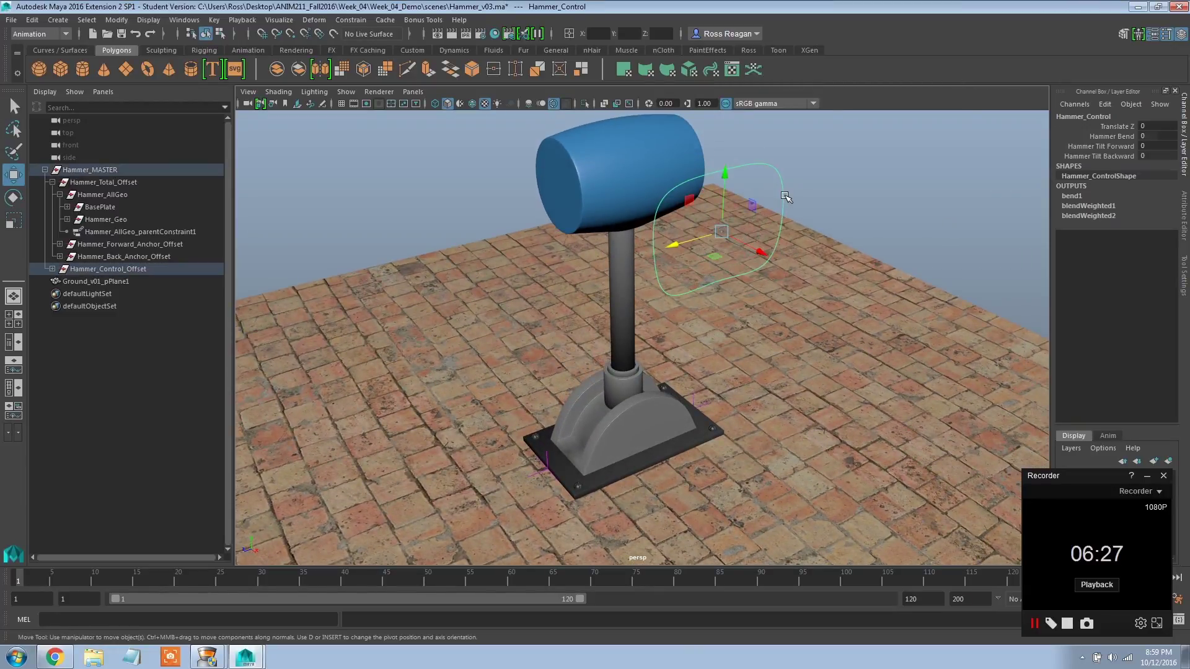
left_click(1074, 196)
left_click(917, 201)
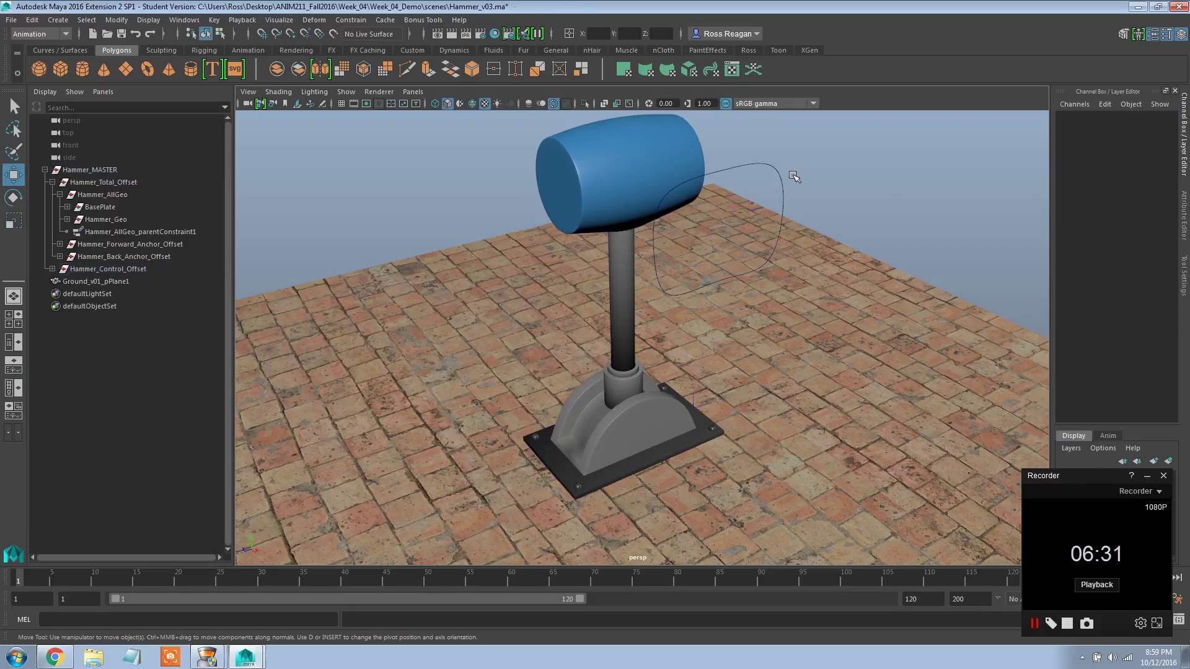
left_click(782, 199)
left_click_drag(830, 219, 778, 254, "alt")
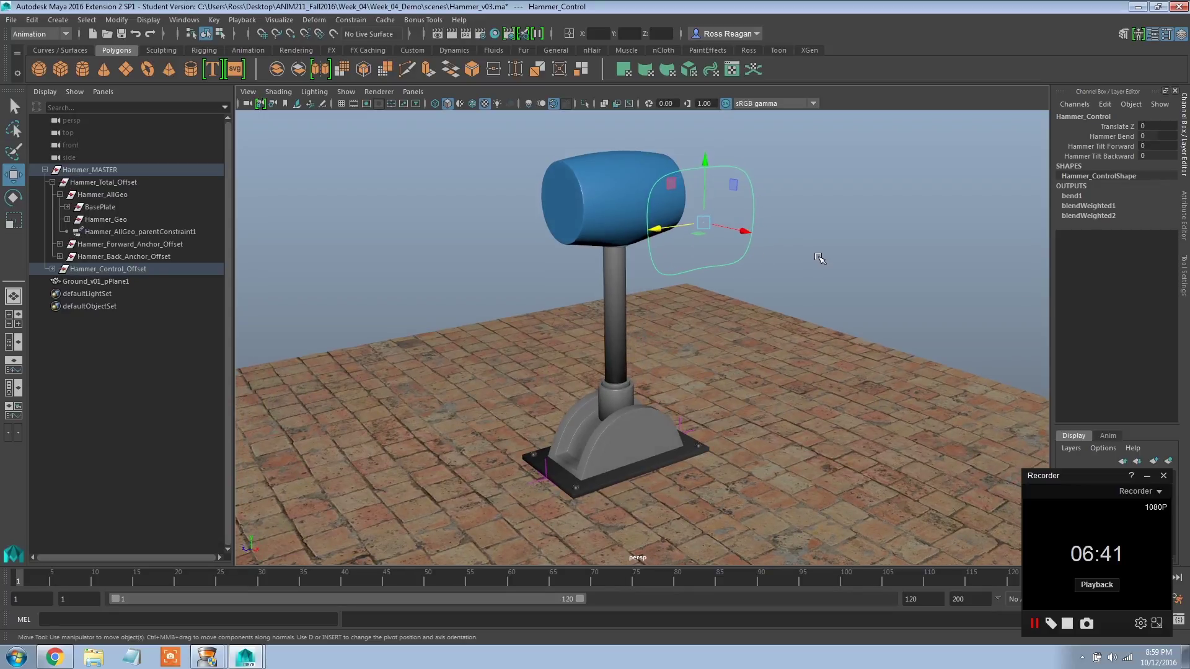